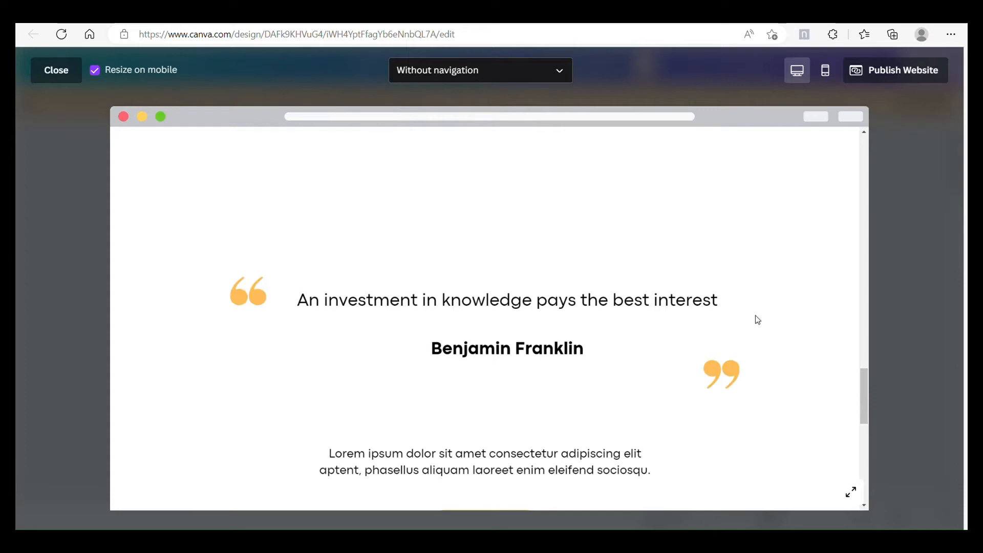
# Step: Review the finished Great Tutor website preview, checking its sections and following the Our Services and About Us header links
pyautogui.scroll(-6, 811, 351)
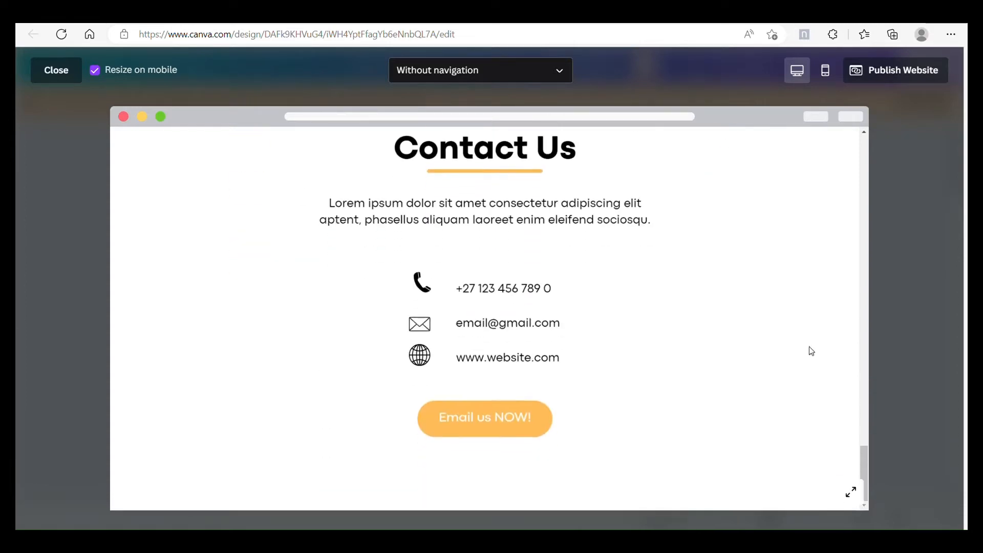
pyautogui.scroll(10, 812, 351)
pyautogui.scroll(10, 812, 351)
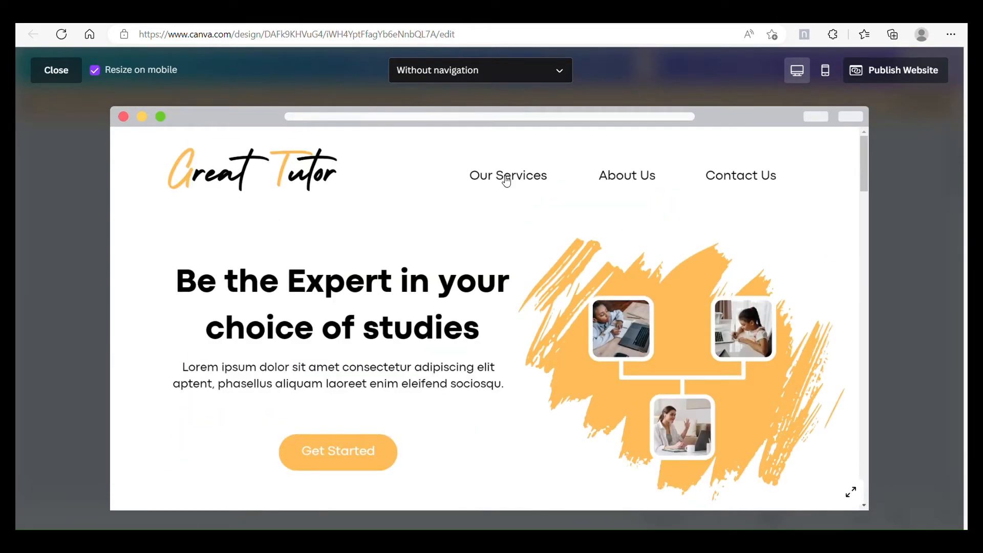
pyautogui.click(507, 179)
pyautogui.scroll(5, 726, 197)
pyautogui.click(656, 179)
pyautogui.scroll(8, 730, 247)
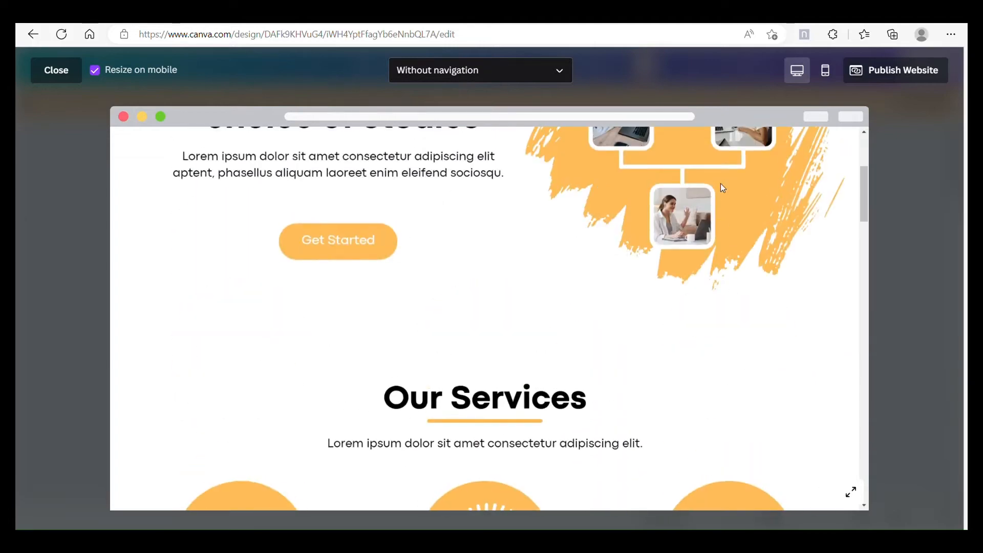
pyautogui.scroll(-15, 727, 184)
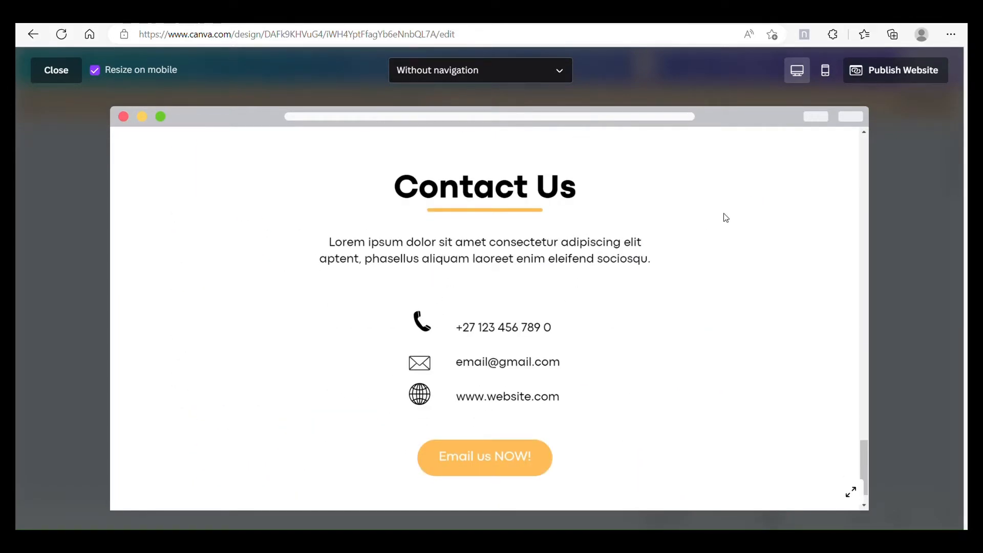
pyautogui.scroll(20, 724, 213)
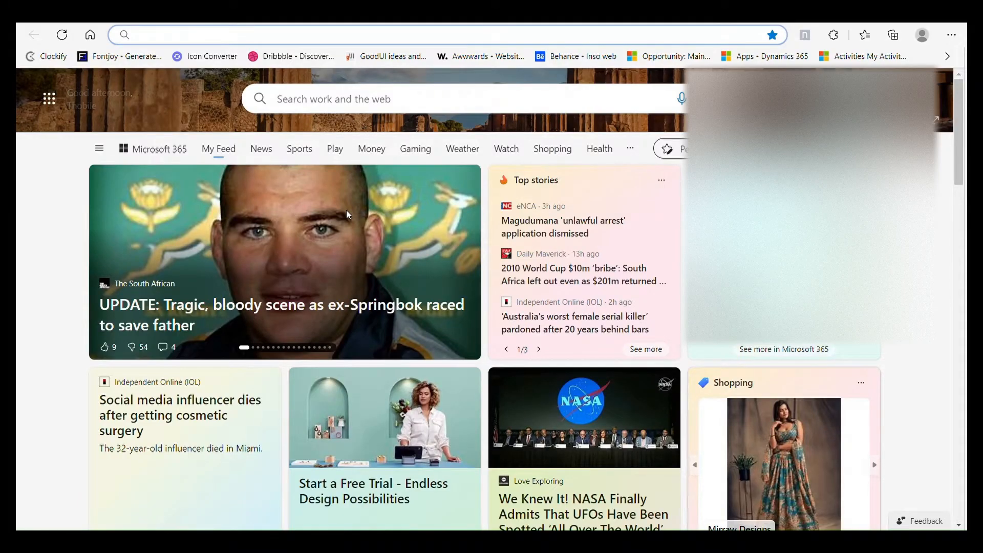
# Step: Search the web for "canva" and open the official Canva site from the results
pyautogui.click(484, 106)
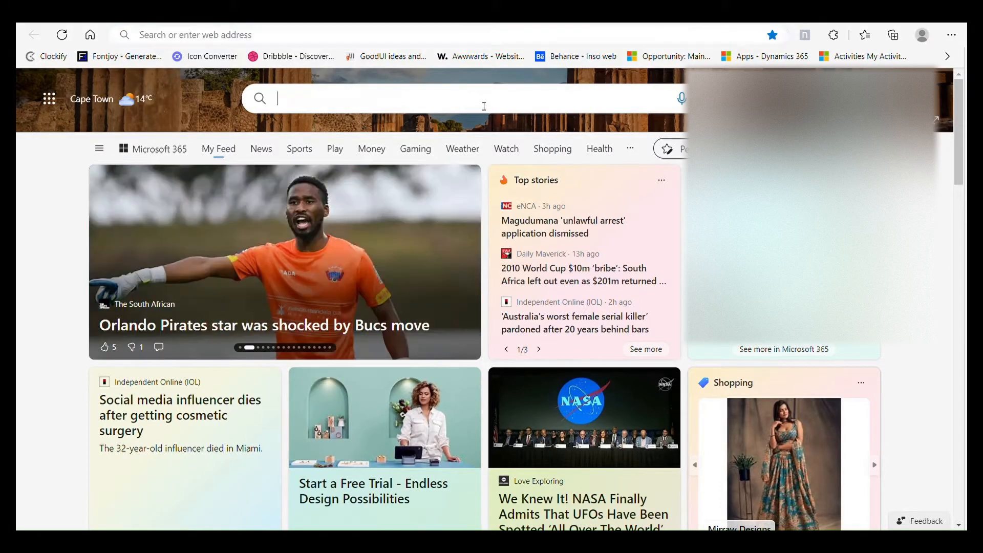
pyautogui.write('canva')
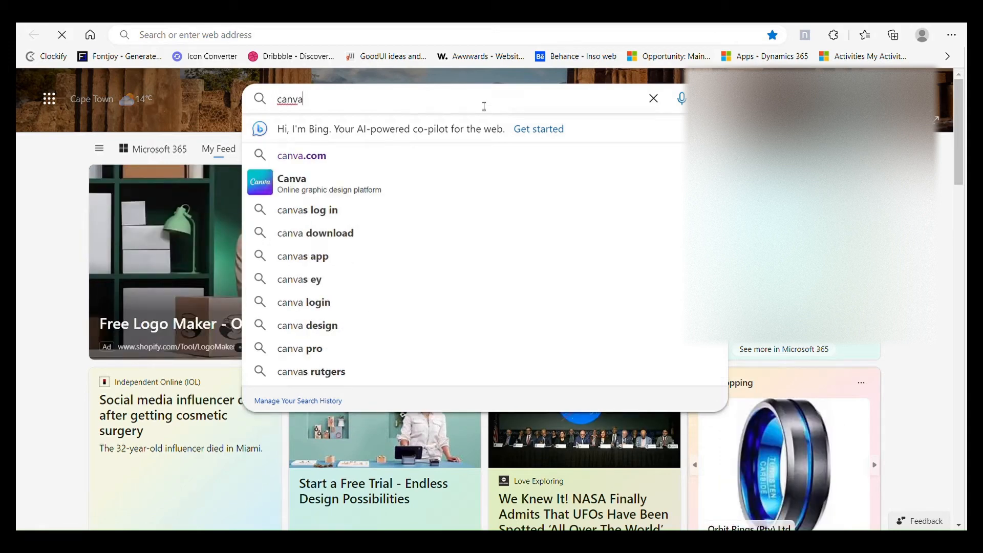
pyautogui.press('Return')
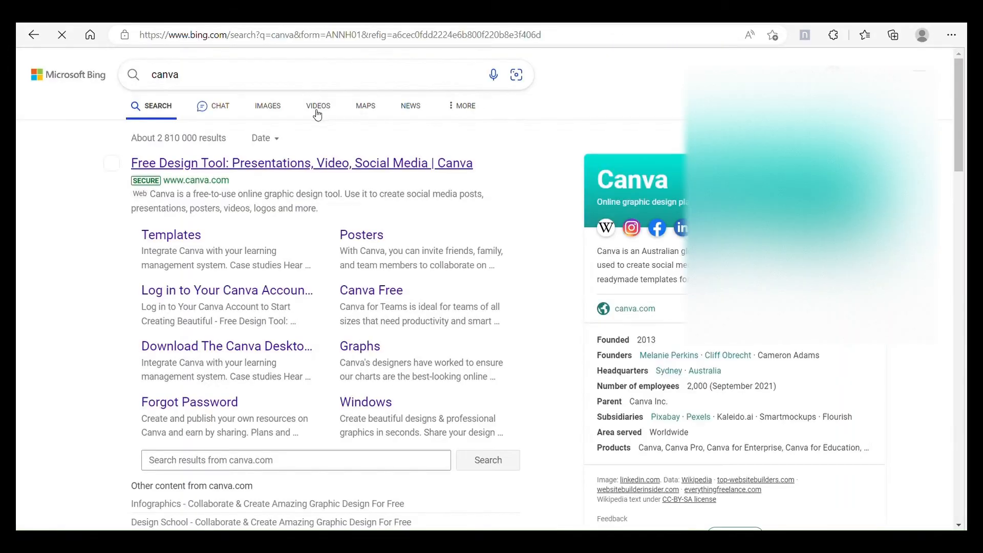
pyautogui.click(296, 170)
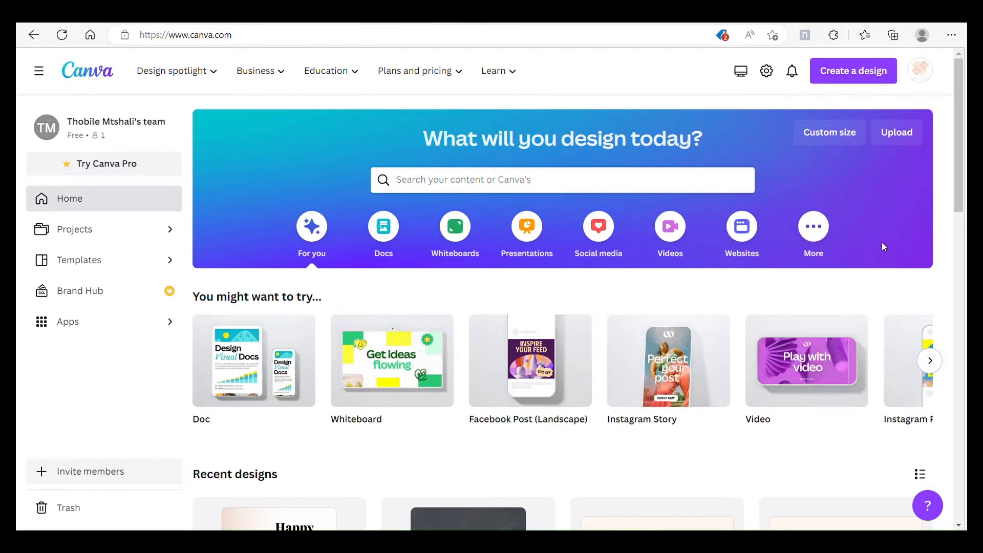
# Step: Create a blank 1366 × 768 px Website design from the website design types
pyautogui.scroll(-3, 657, 285)
pyautogui.scroll(3, 707, 262)
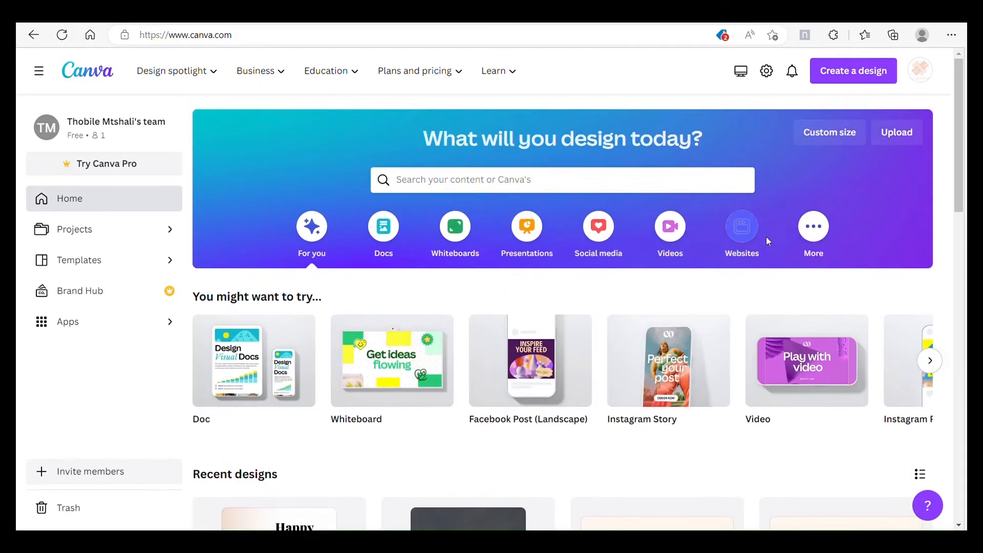
pyautogui.click(755, 232)
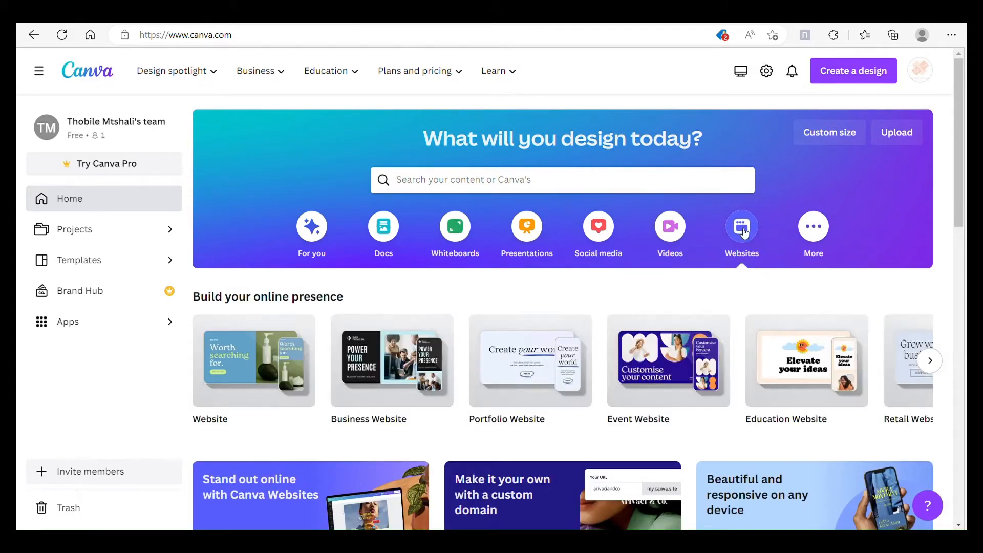
pyautogui.moveTo(267, 374)
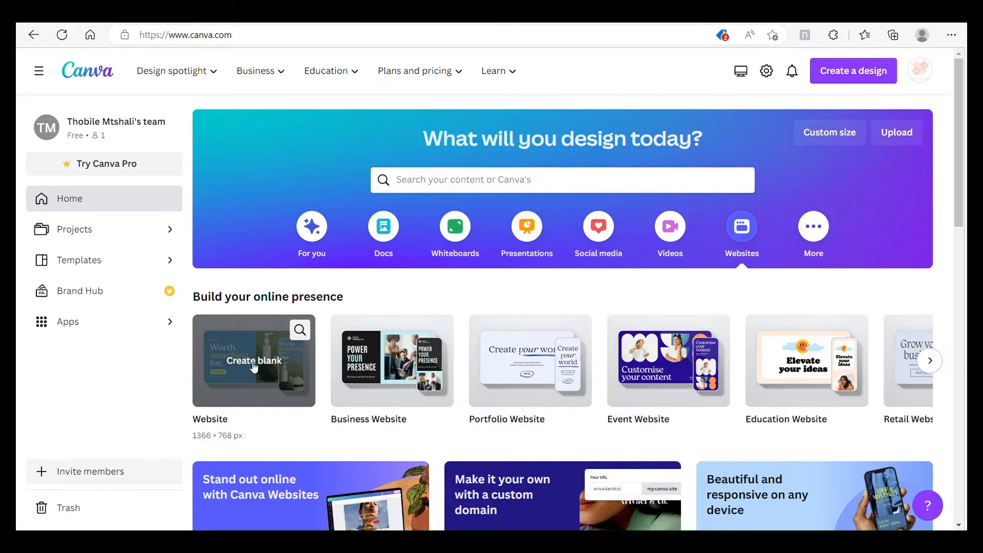
pyautogui.click(254, 367)
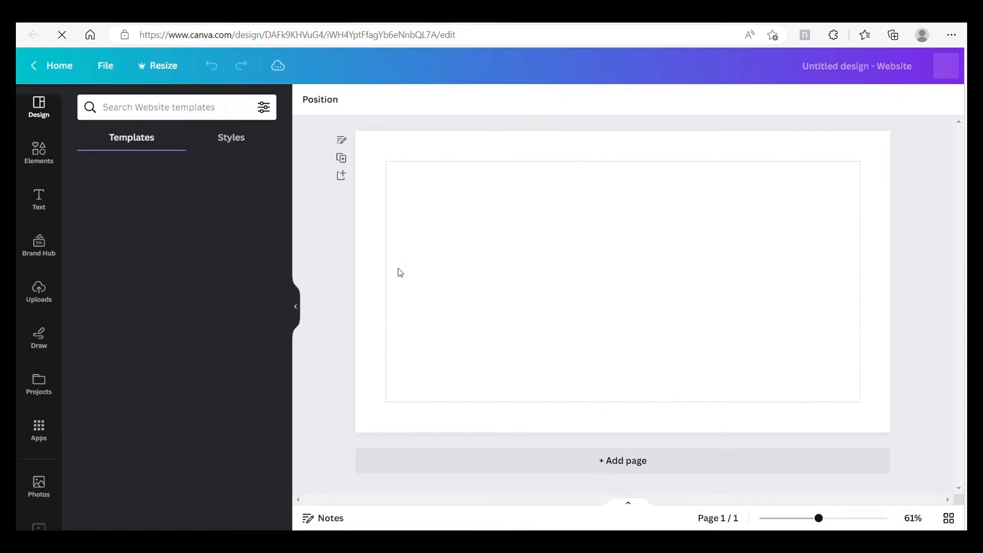
# Step: Add a body text reading "Great Tutor" and place it at the upper-left corner of the page margins
pyautogui.click(45, 205)
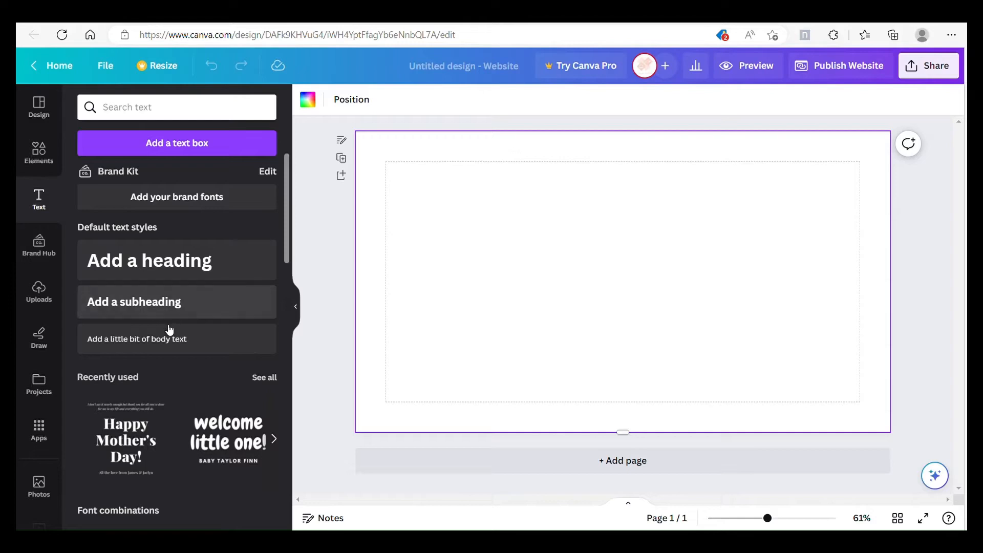
pyautogui.click(167, 340)
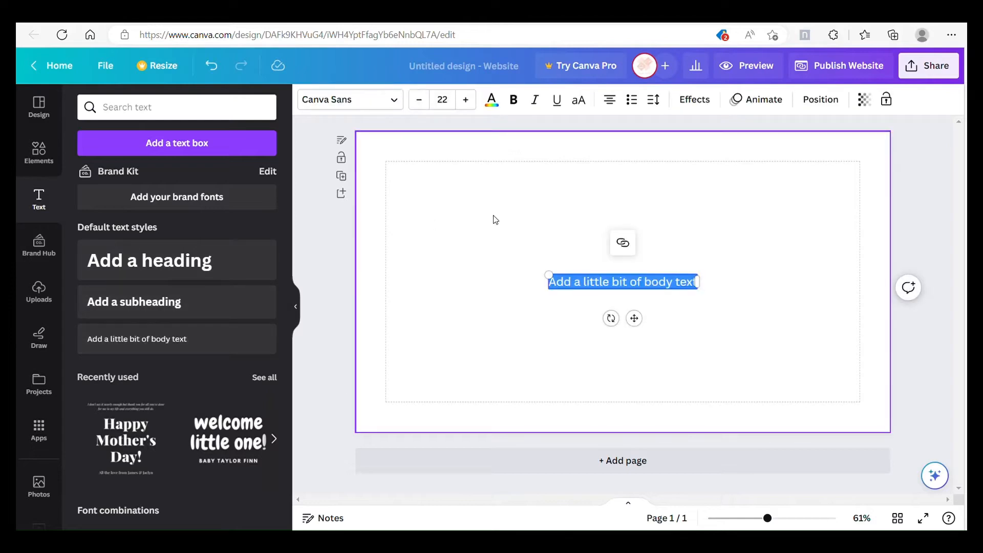
pyautogui.write('C')
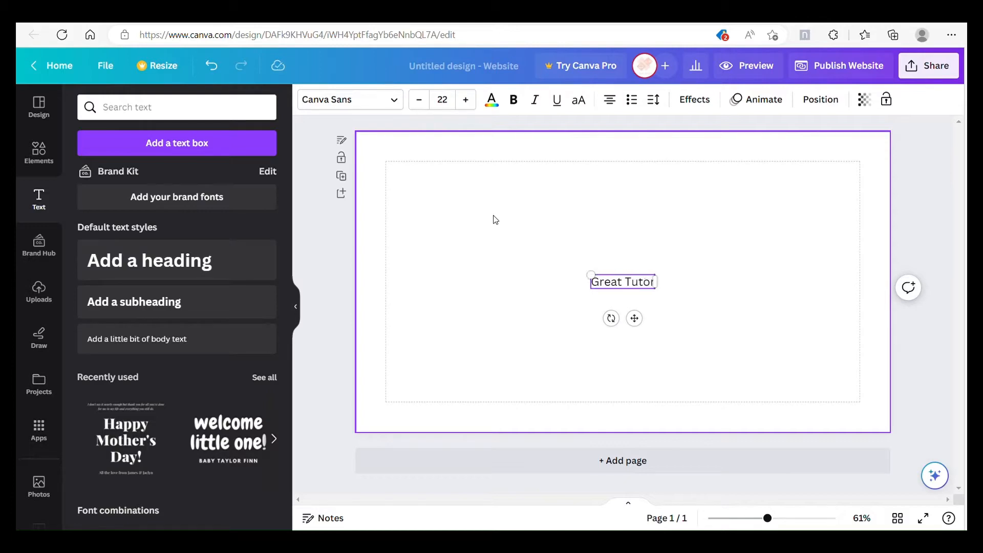
pyautogui.moveTo(635, 318); pyautogui.dragTo(468, 254)
pyautogui.click(529, 253)
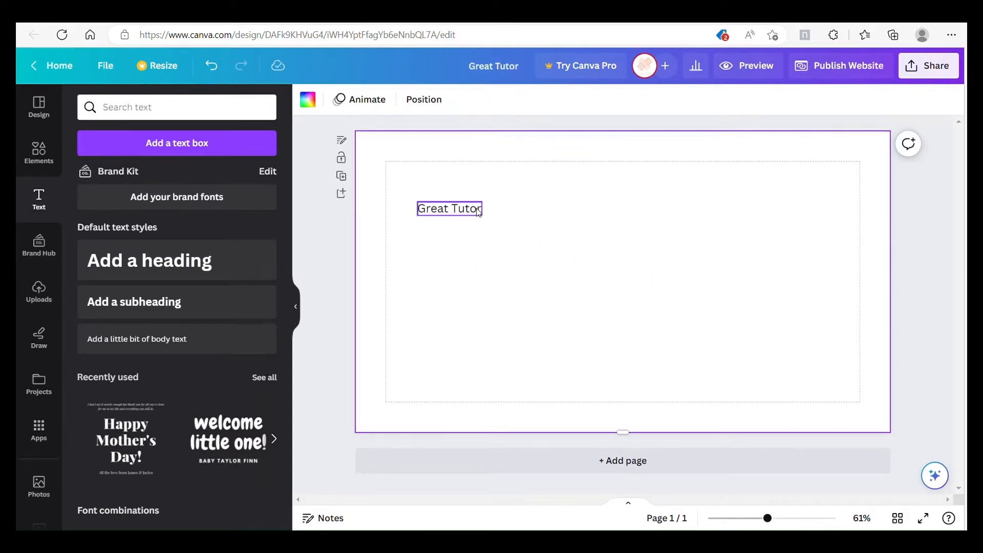
pyautogui.moveTo(477, 216); pyautogui.dragTo(445, 180)
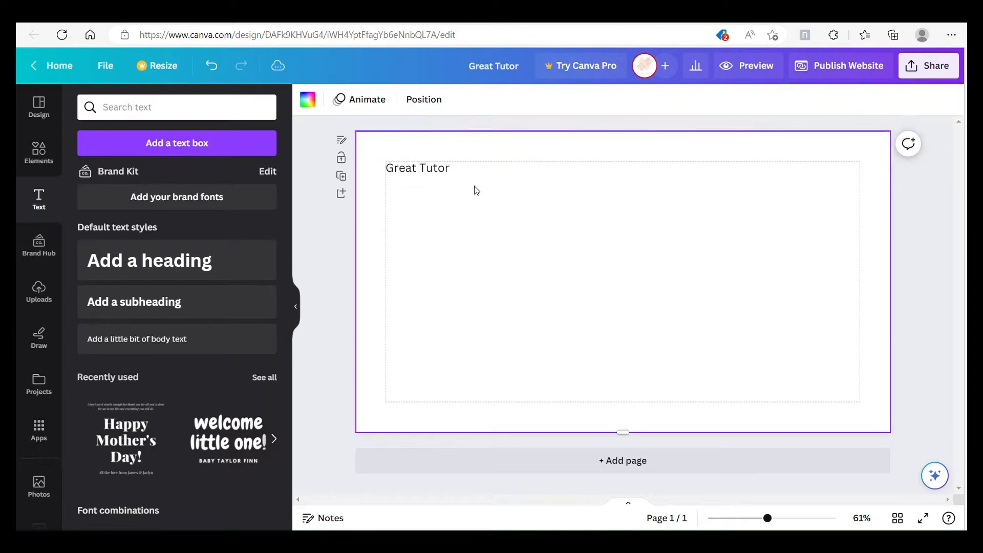
# Step: Duplicate the Great Tutor text and place the copy level with the original, right of the page's centre
pyautogui.click(443, 170)
pyautogui.rightClick(443, 170)
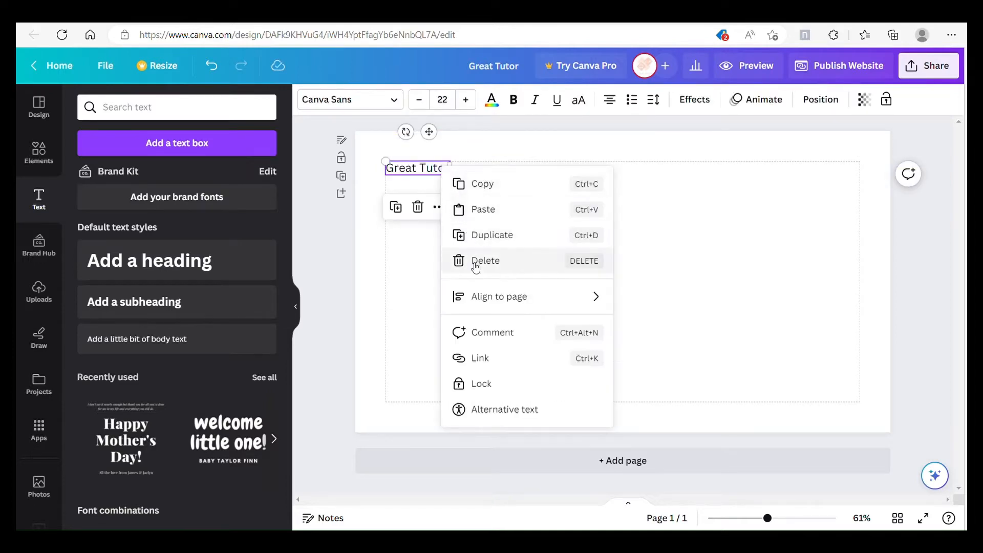
pyautogui.click(515, 235)
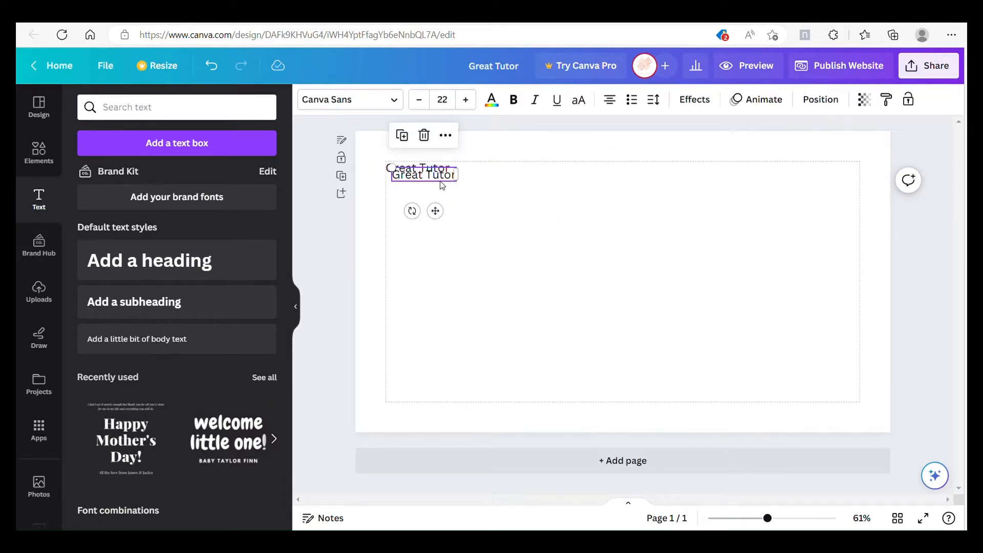
pyautogui.moveTo(439, 186); pyautogui.dragTo(663, 180)
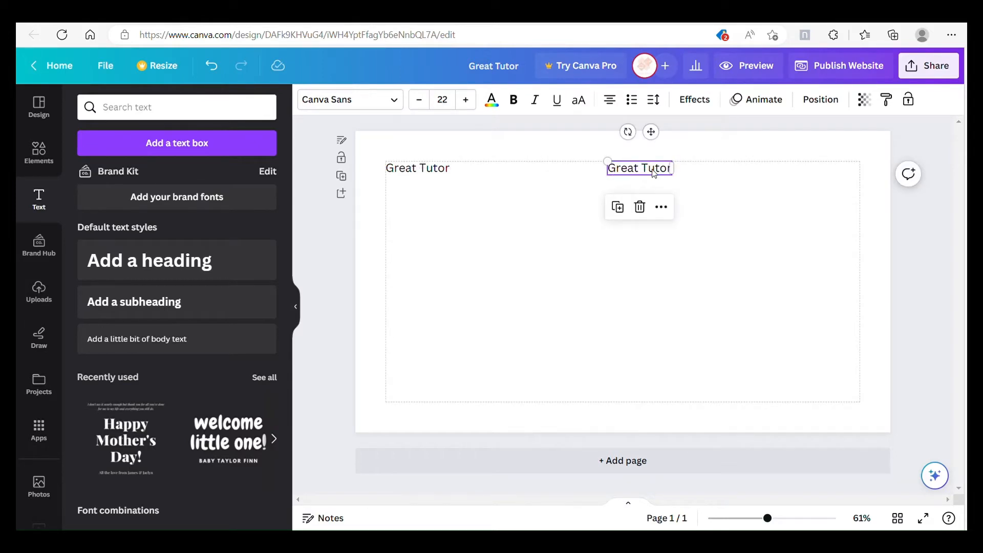
# Step: Set the copied text to font size 18 and change its wording to "Our Services"
pyautogui.click(443, 99)
pyautogui.click(446, 287)
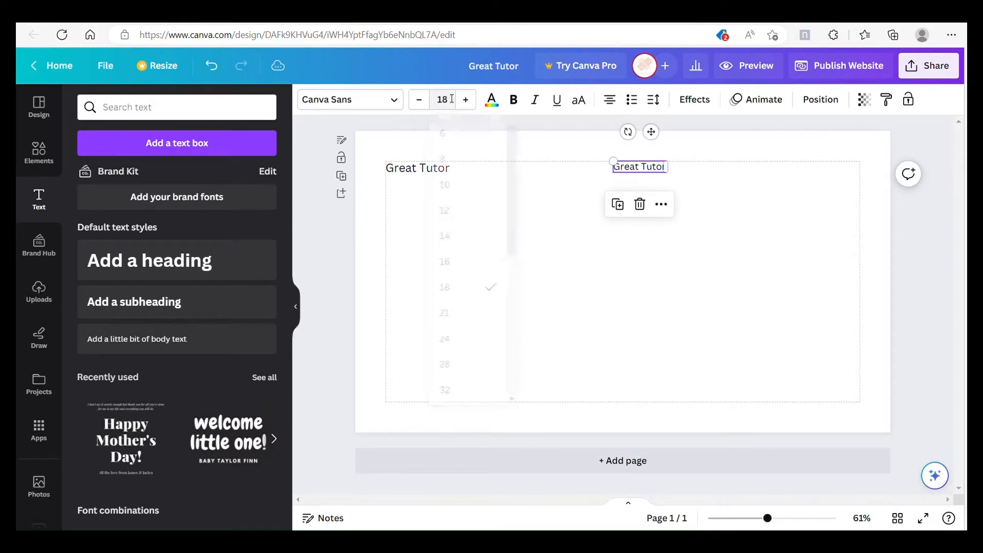
pyautogui.doubleClick(654, 174)
pyautogui.write('Our Services')
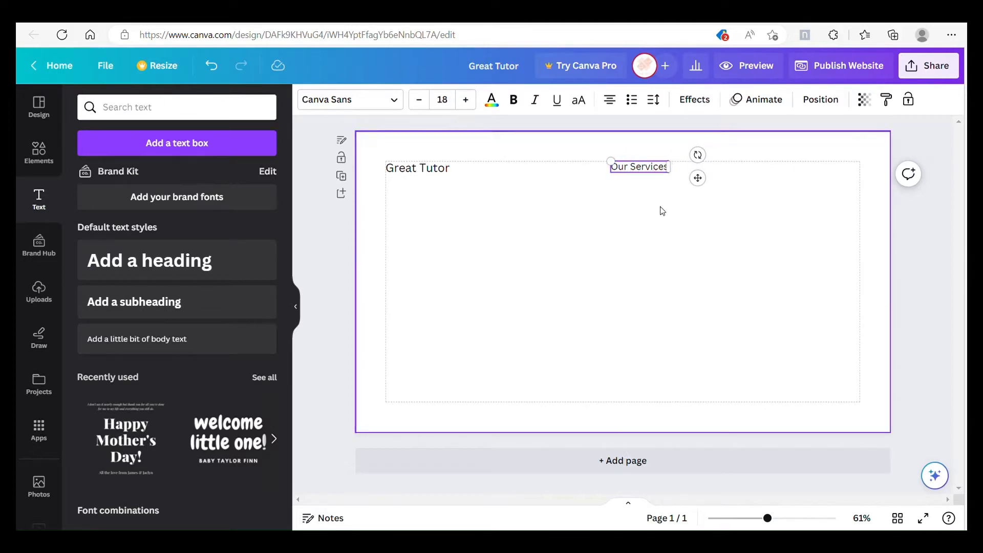
pyautogui.press('Escape')
# Step: Duplicate the Our Services text twice, placing the copies in an evenly spaced row to its right
pyautogui.rightClick(665, 173)
pyautogui.click(717, 263)
pyautogui.moveTo(692, 203); pyautogui.dragTo(739, 208)
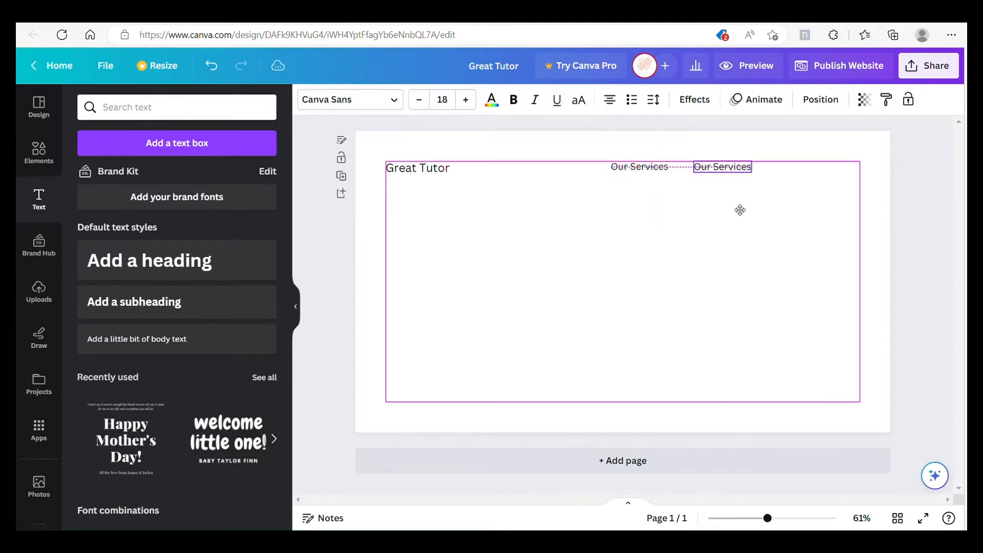
pyautogui.rightClick(733, 172)
pyautogui.click(773, 263)
# Step: Change the wording of the two Our Services copies to "About Us" and "Contact Us"
pyautogui.click(735, 172)
pyautogui.doubleClick(736, 172)
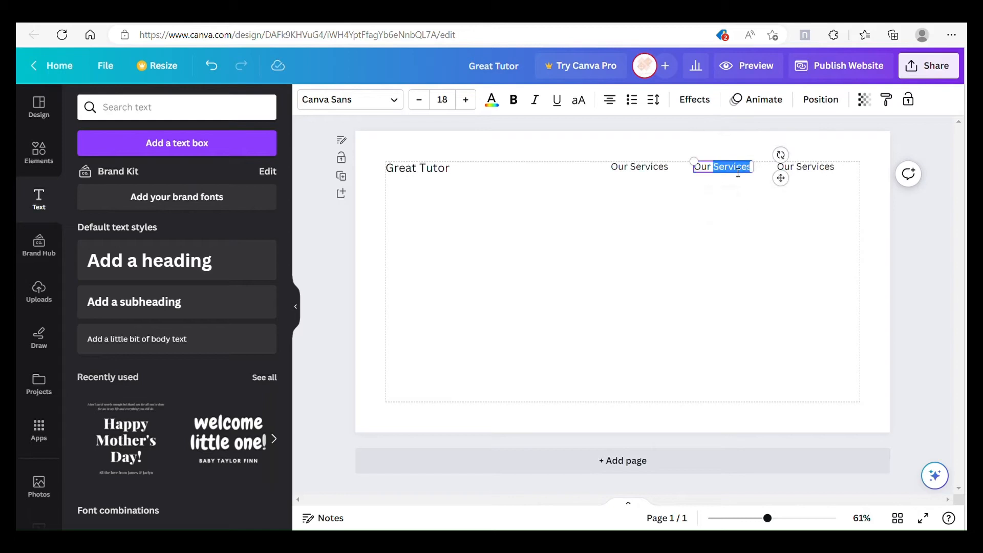
pyautogui.write('About Us')
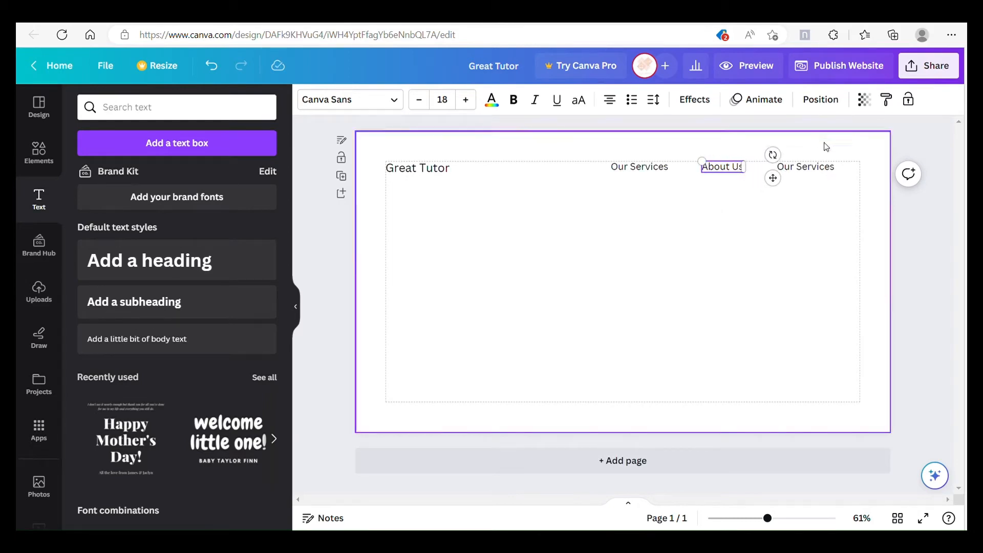
pyautogui.doubleClick(812, 168)
pyautogui.write('Contact Us')
pyautogui.click(824, 194)
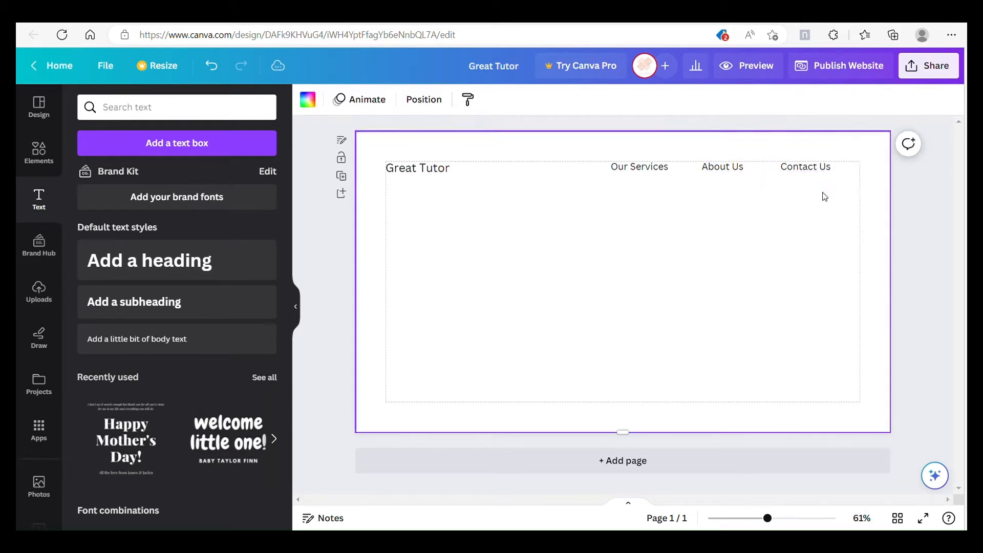
# Step: Tidy up the spacing between the Our Services, About Us and Contact Us texts
pyautogui.moveTo(843, 180); pyautogui.dragTo(632, 169)
pyautogui.click(807, 103)
pyautogui.click(125, 354)
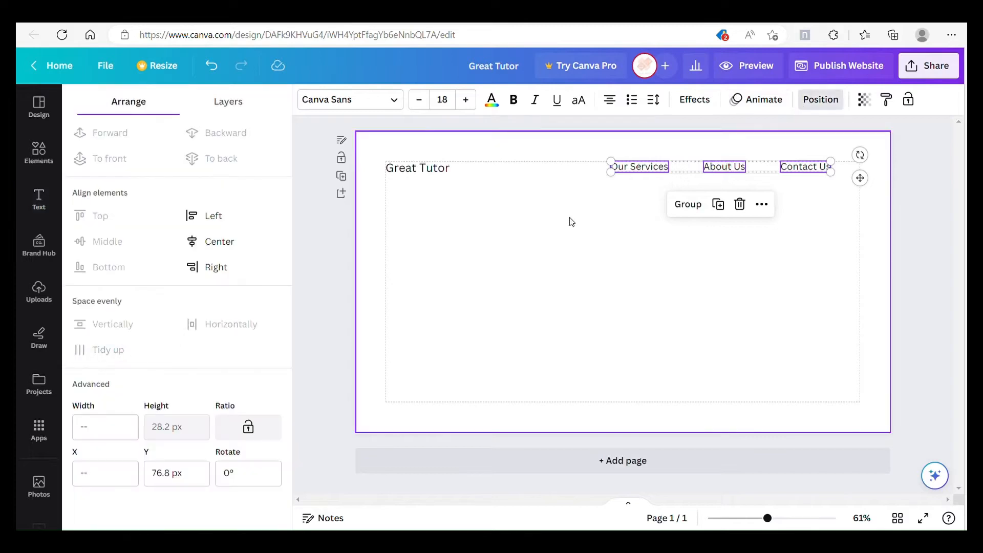
pyautogui.click(570, 220)
# Step: Change the font of the Great Tutor text to Holiday
pyautogui.click(450, 176)
pyautogui.moveTo(449, 176); pyautogui.dragTo(444, 176)
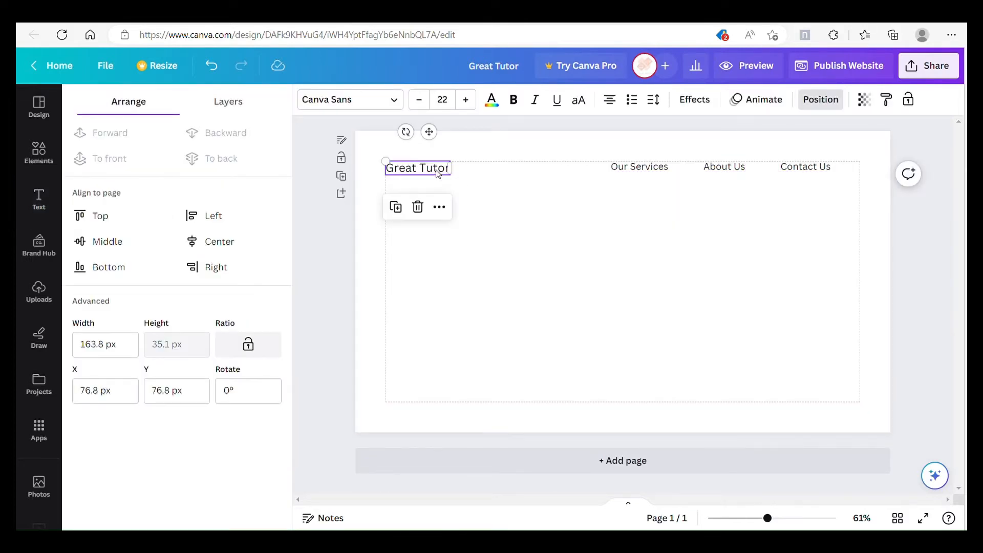
pyautogui.click(399, 103)
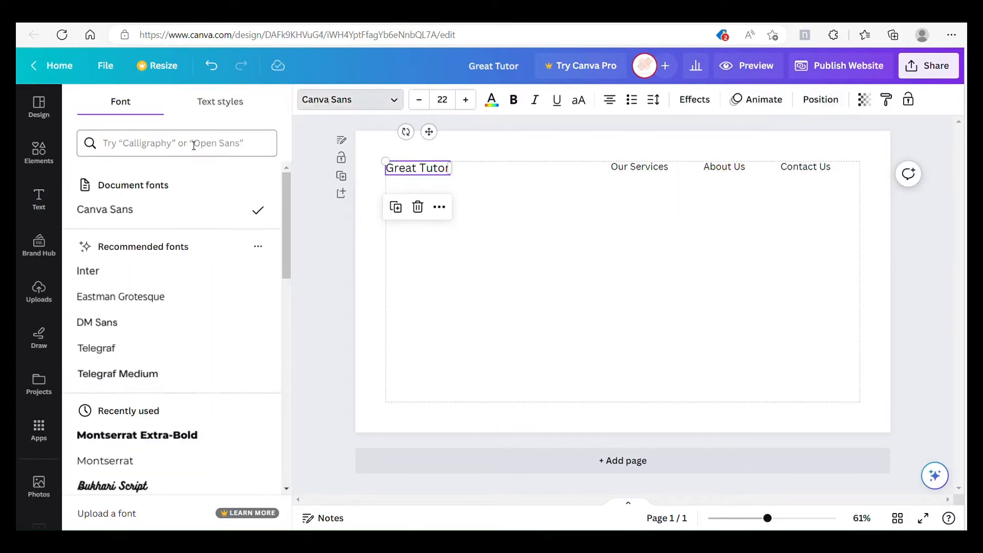
pyautogui.click(194, 146)
pyautogui.write('holida')
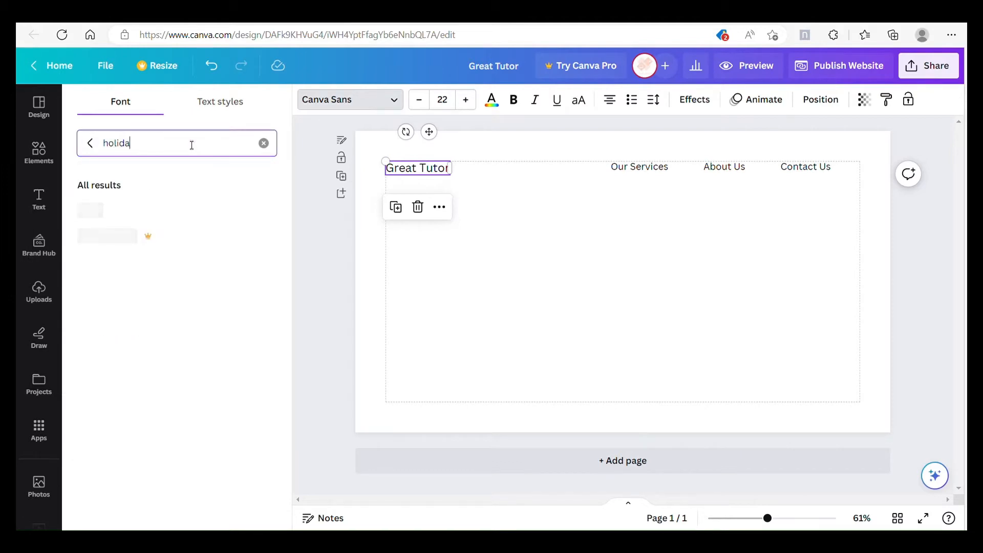
pyautogui.click(155, 220)
# Step: Set the Great Tutor text to font size 71 and move it up in line with the navigation texts
pyautogui.click(451, 101)
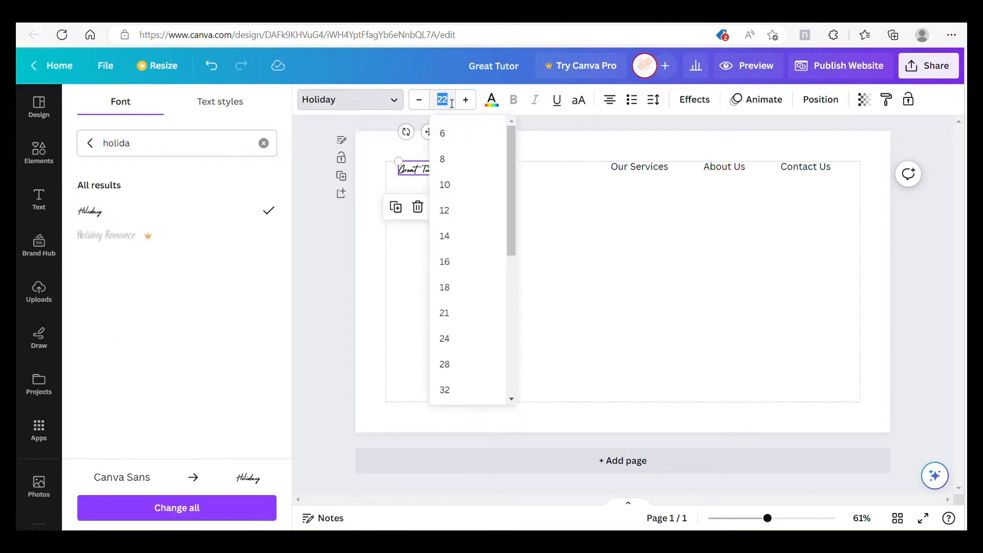
pyautogui.write('71')
pyautogui.press('Return')
pyautogui.click(493, 179)
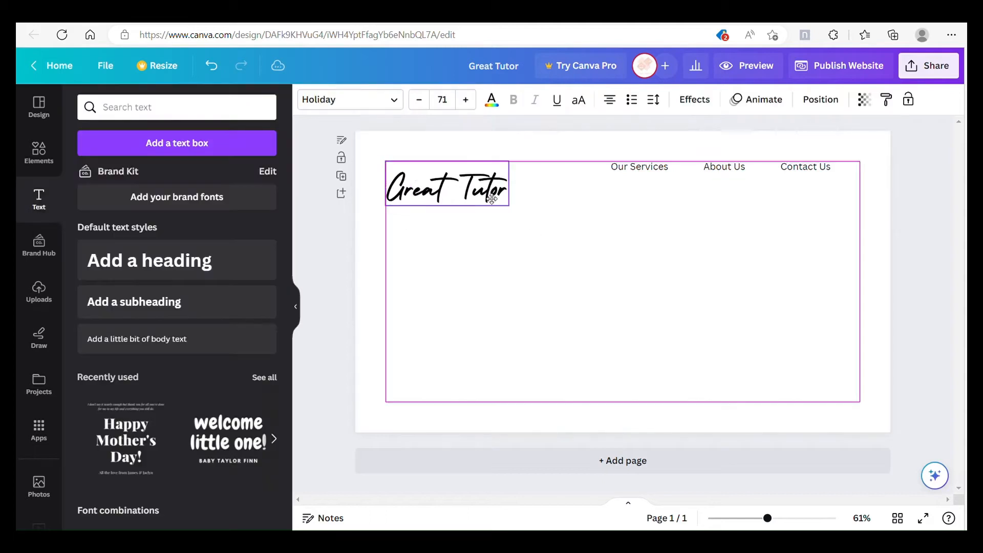
pyautogui.moveTo(494, 180); pyautogui.dragTo(495, 175)
pyautogui.click(523, 197)
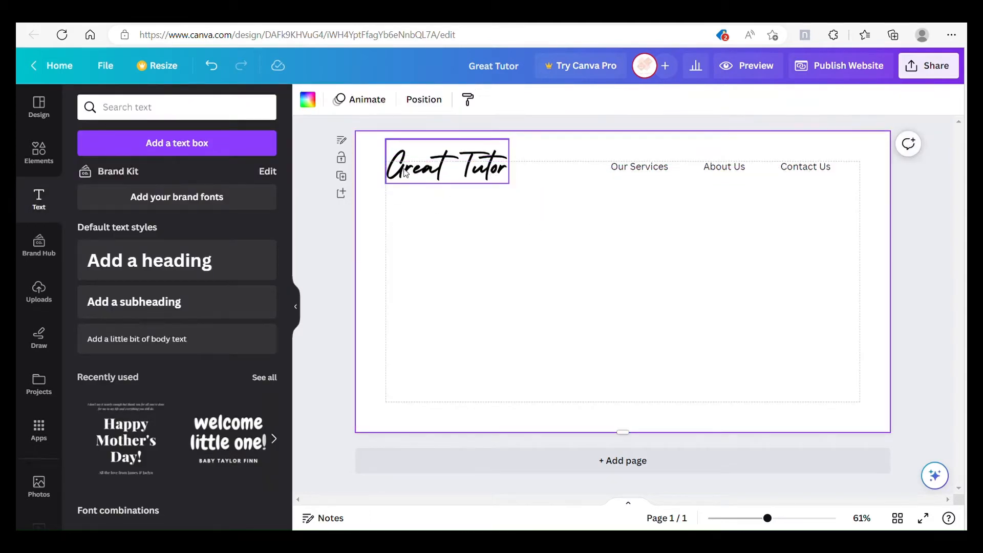
# Step: Colour the letters G and T of the Great Tutor logo text light orange
pyautogui.doubleClick(413, 170)
pyautogui.click(492, 100)
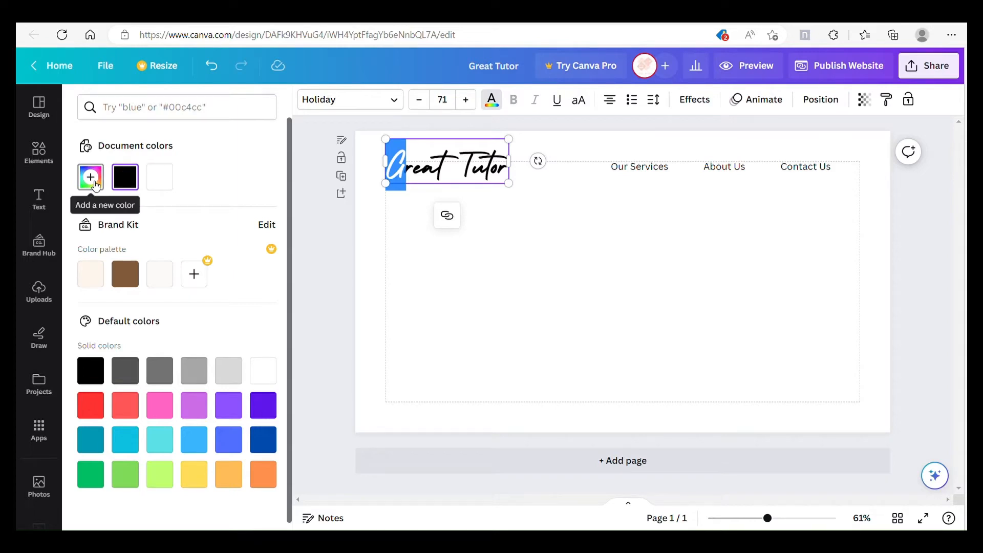
pyautogui.click(228, 475)
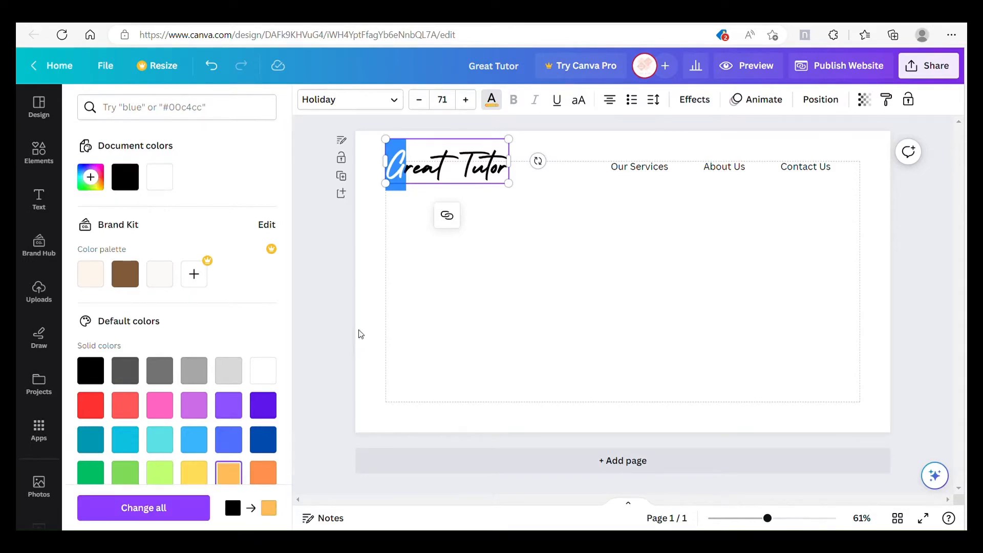
pyautogui.click(416, 297)
pyautogui.click(477, 173)
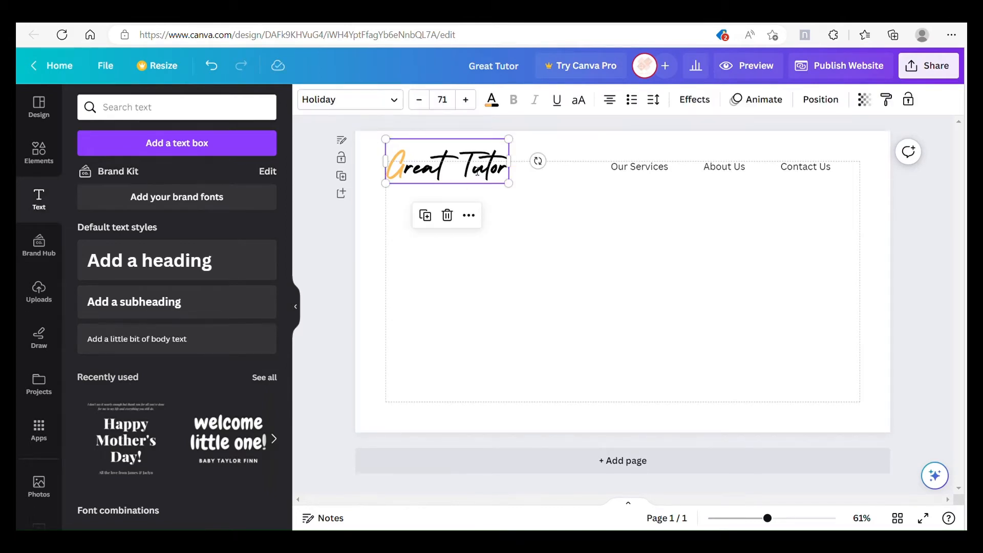
pyautogui.click(491, 99)
pyautogui.click(161, 175)
pyautogui.click(527, 299)
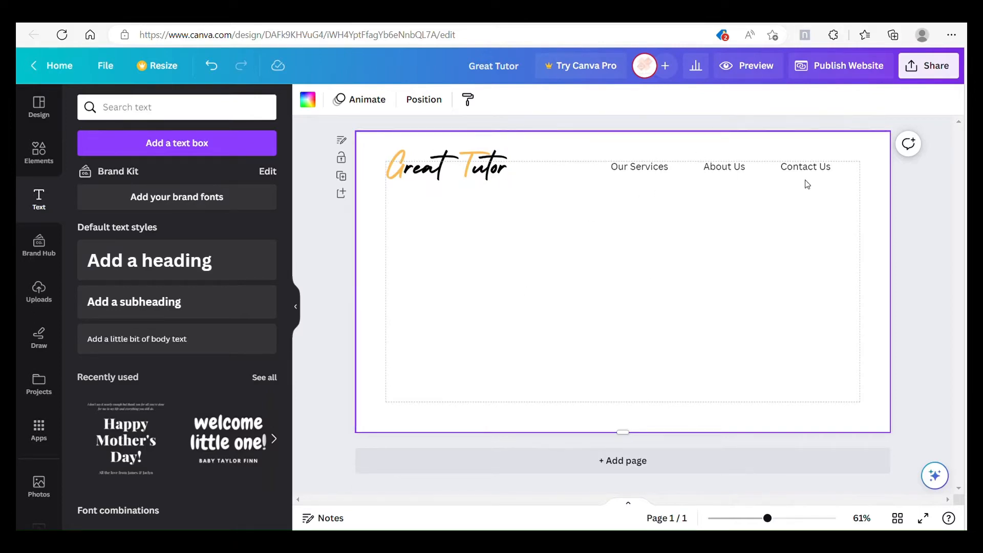
# Step: Duplicate the Our Services navigation text and place the copy below the Great Tutor logo
pyautogui.rightClick(638, 173)
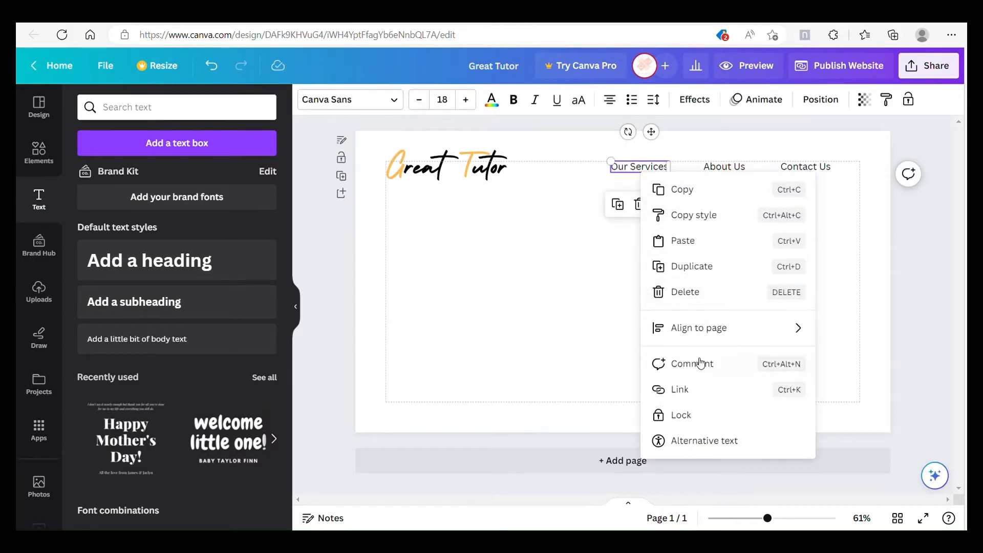
pyautogui.click(684, 266)
pyautogui.moveTo(658, 207); pyautogui.dragTo(444, 290)
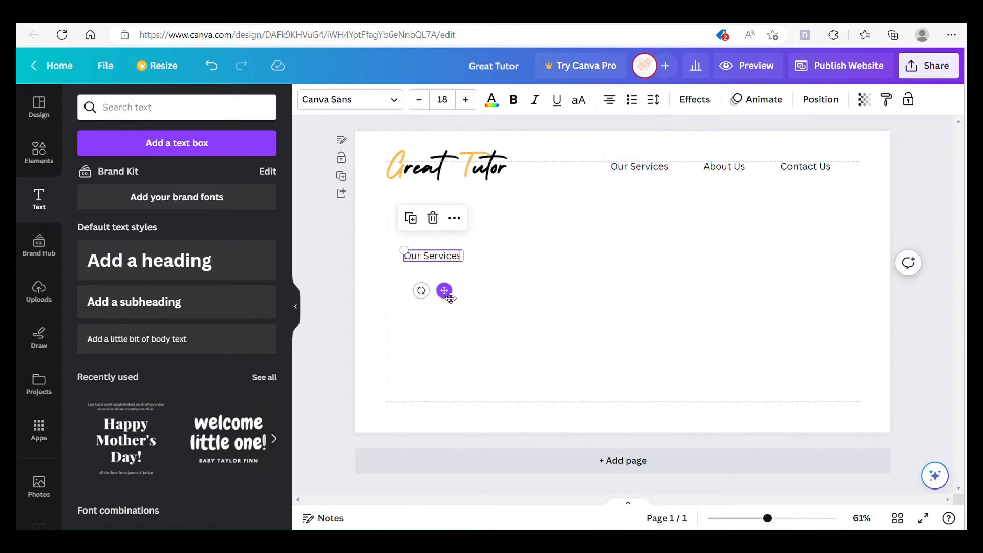
# Step: Set the lower Our Services copy to Codec Pro ExtraBold, size 46, and move it inside the page margin
pyautogui.click(350, 100)
pyautogui.click(220, 143)
pyautogui.write('codec')
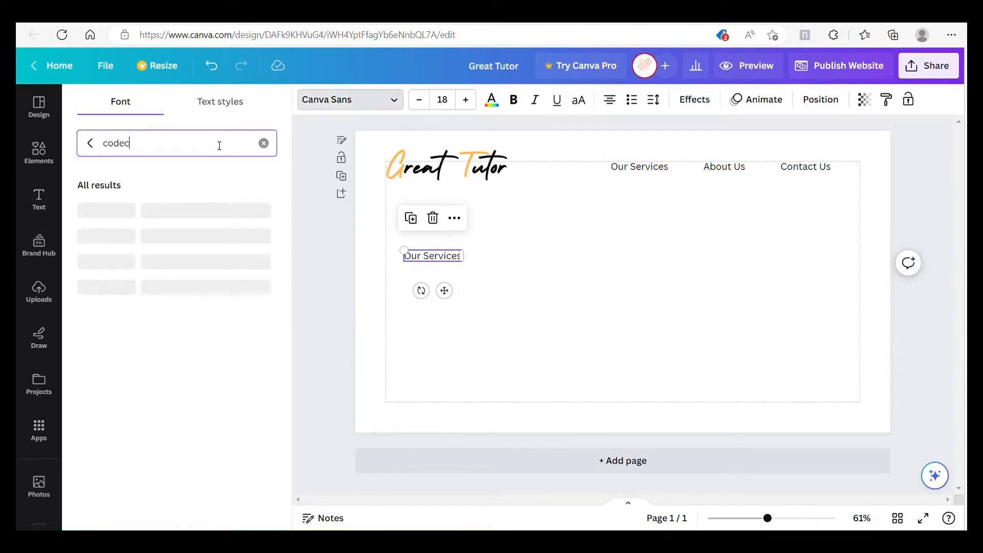
pyautogui.click(200, 236)
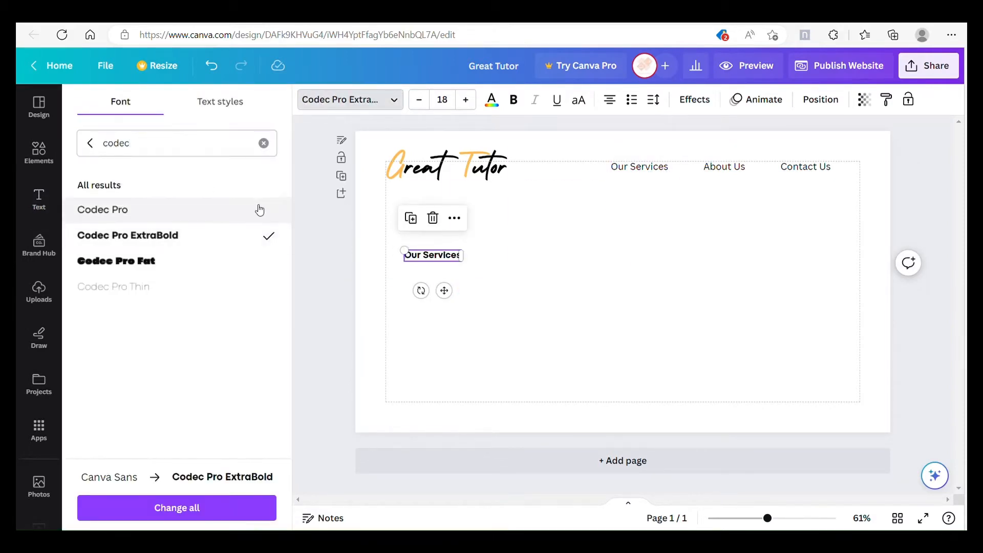
pyautogui.click(447, 103)
pyautogui.write('46')
pyautogui.press('Return')
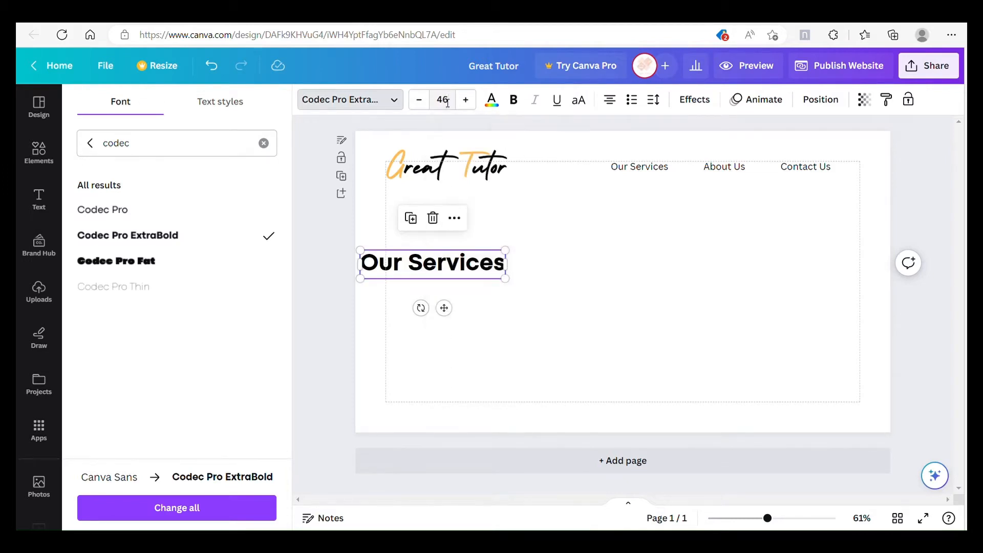
pyautogui.moveTo(456, 315); pyautogui.dragTo(486, 313)
# Step: Change the large text's wording to "Be the Expert in your choice of studies" and widen it into a repositioned two-line heading
pyautogui.doubleClick(495, 272)
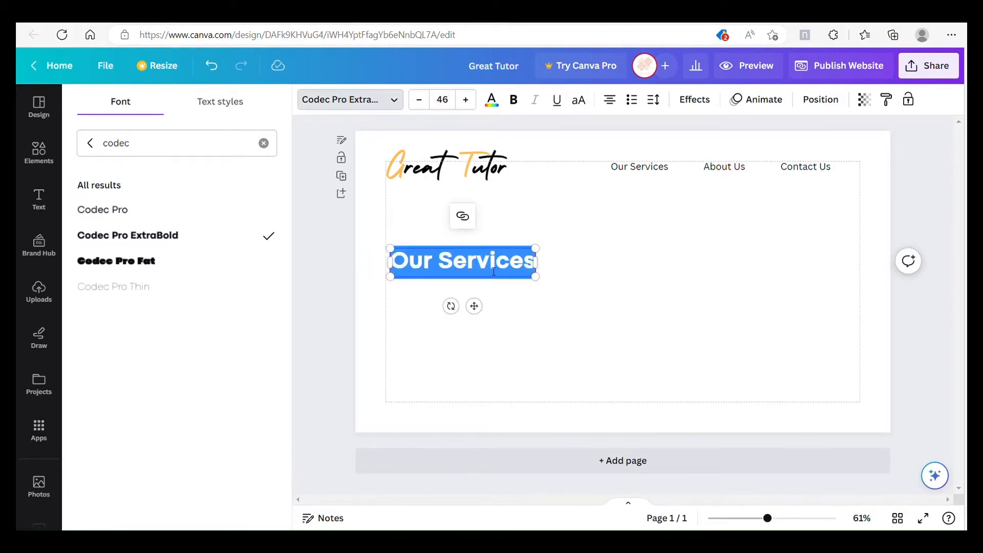
pyautogui.write('Be the Expert')
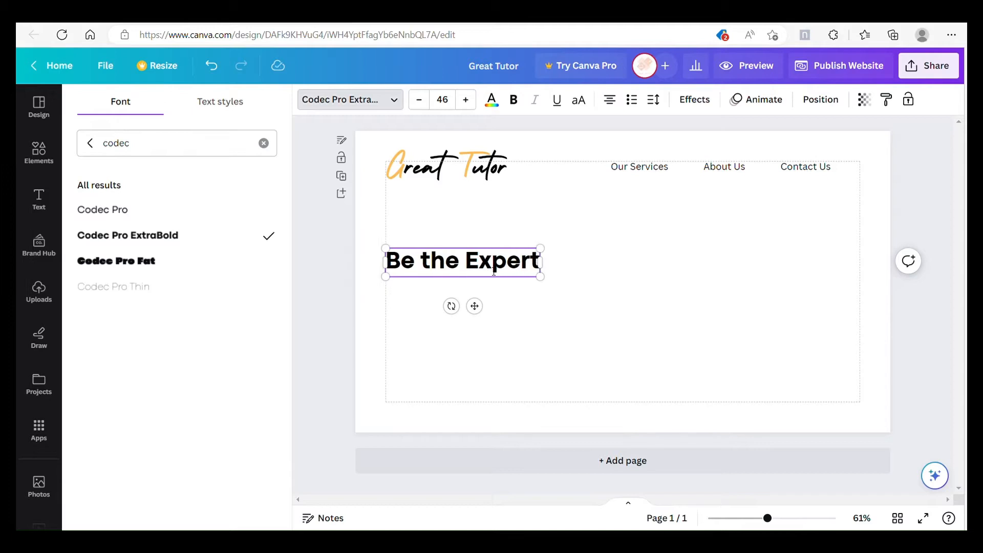
pyautogui.write(' in your choi')
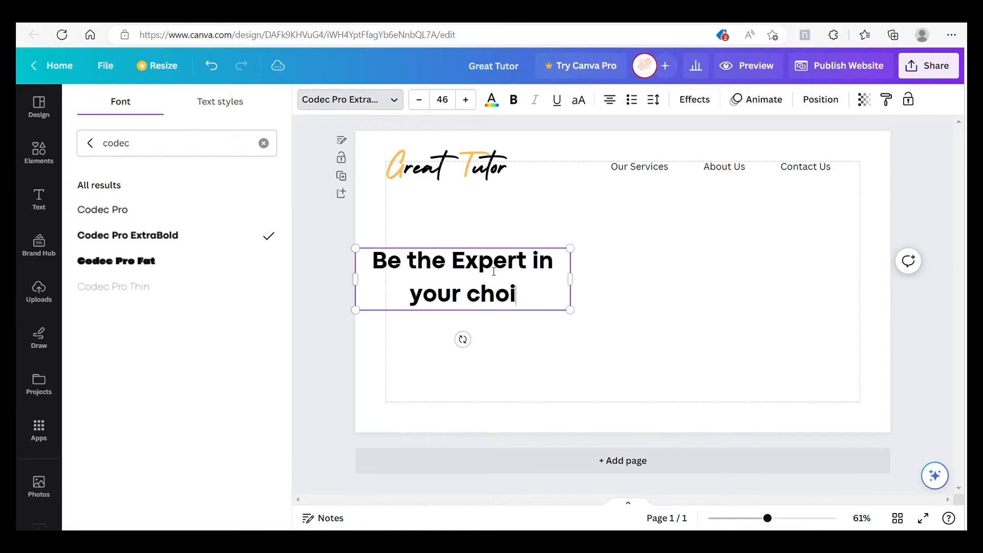
pyautogui.write('ce of studies')
pyautogui.moveTo(584, 281); pyautogui.dragTo(616, 309)
pyautogui.moveTo(527, 314); pyautogui.dragTo(561, 306)
pyautogui.click(633, 313)
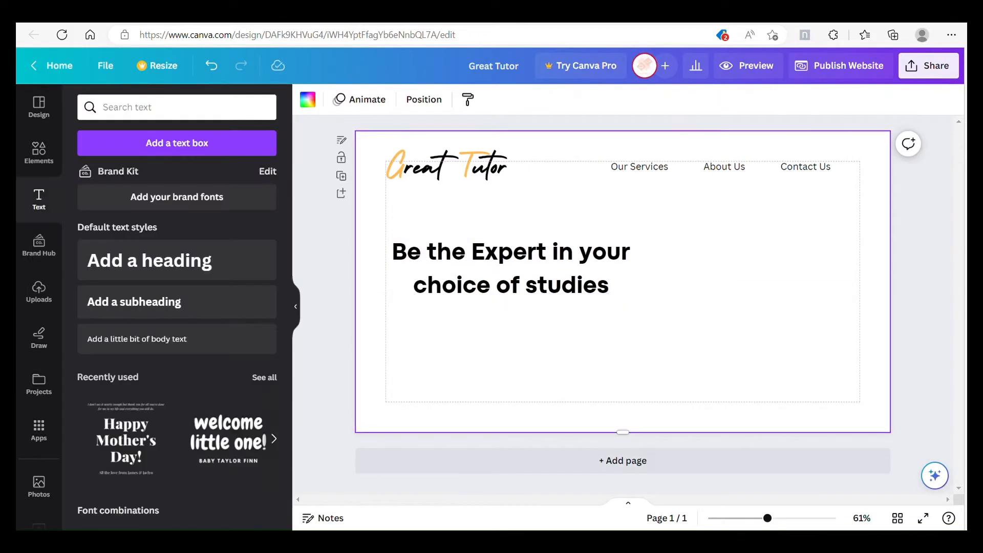
pyautogui.click(609, 290)
# Step: Change the font of the Our Services, About Us and Contact Us navigation texts to Codec Pro
pyautogui.click(649, 165)
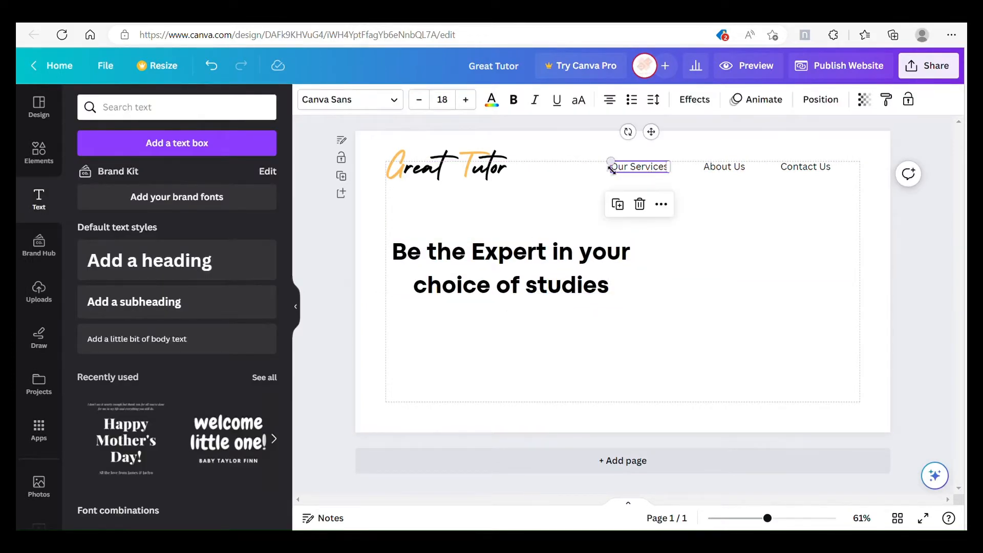
pyautogui.click(394, 99)
pyautogui.click(221, 211)
pyautogui.click(724, 166)
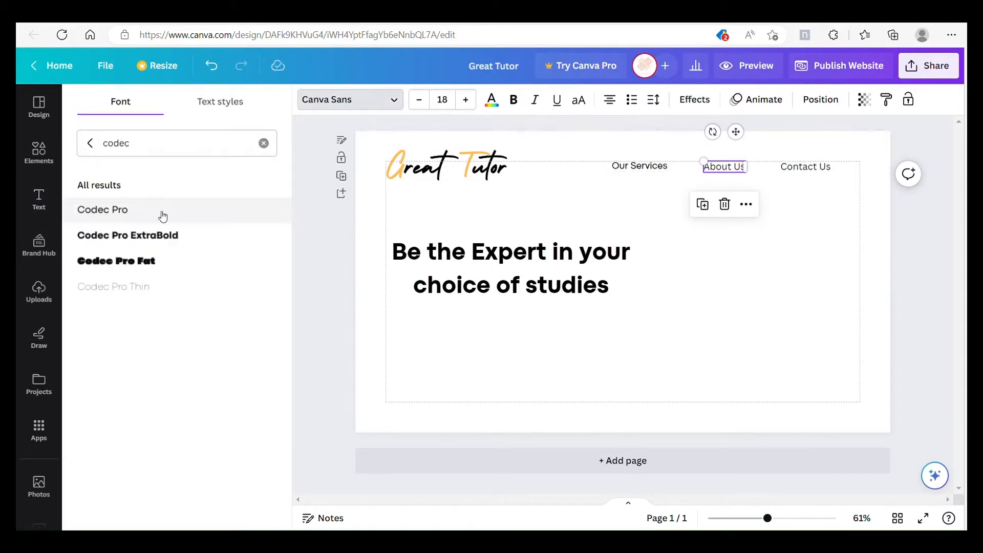
pyautogui.click(163, 211)
pyautogui.click(806, 166)
pyautogui.click(163, 210)
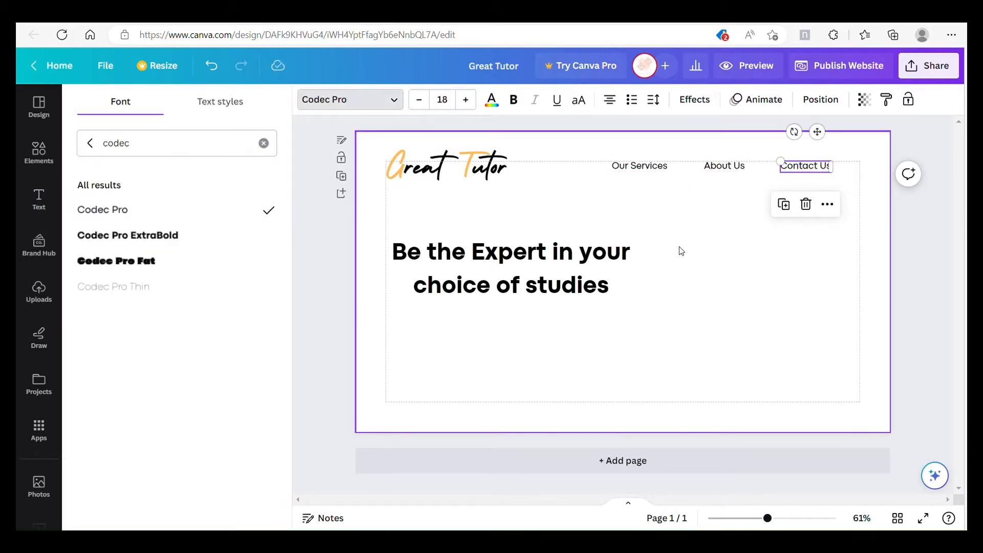
pyautogui.click(687, 260)
# Step: Duplicate the Codec Pro Our Services text and place the copy beneath the heading
pyautogui.click(647, 167)
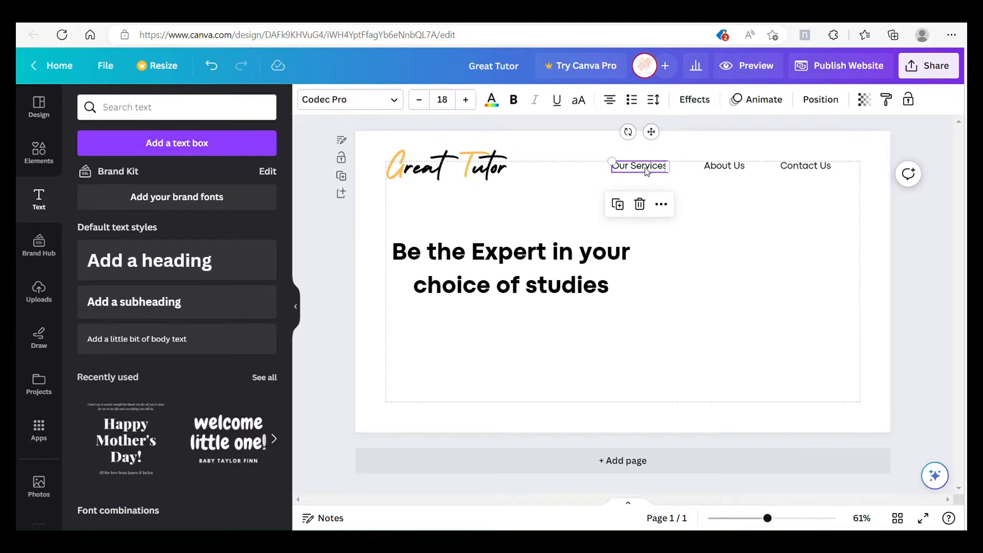
pyautogui.rightClick(648, 174)
pyautogui.click(694, 262)
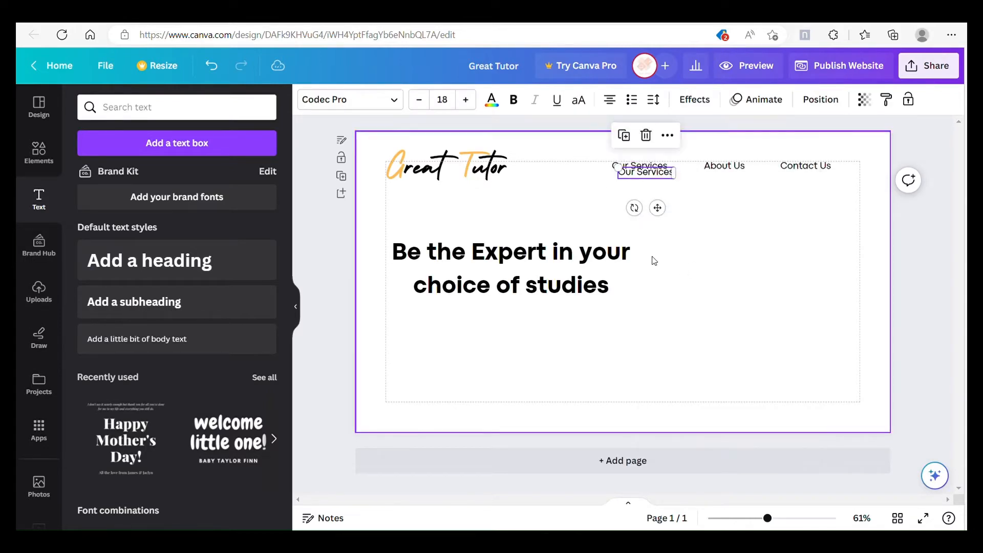
pyautogui.moveTo(659, 218); pyautogui.dragTo(443, 357)
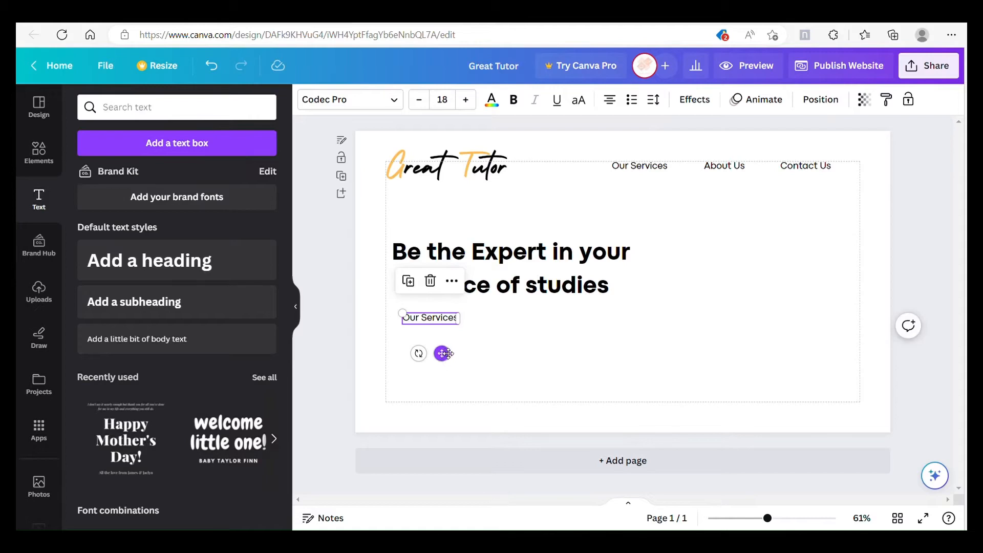
# Step: Turn the copy beneath the heading into a three-line Lorem ipsum paragraph and line up the logo, heading and paragraph
pyautogui.click(515, 330)
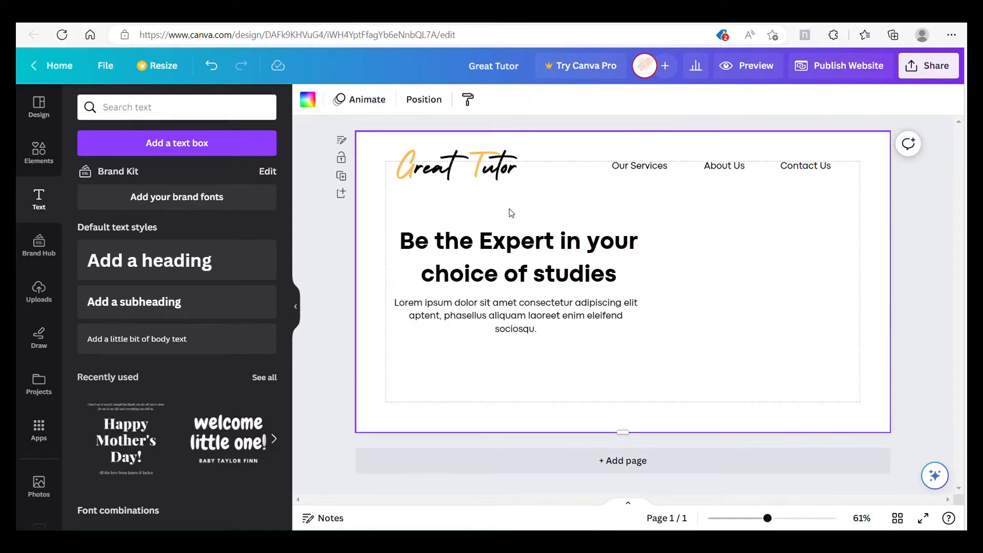
pyautogui.moveTo(511, 210); pyautogui.dragTo(519, 318)
pyautogui.click(682, 294)
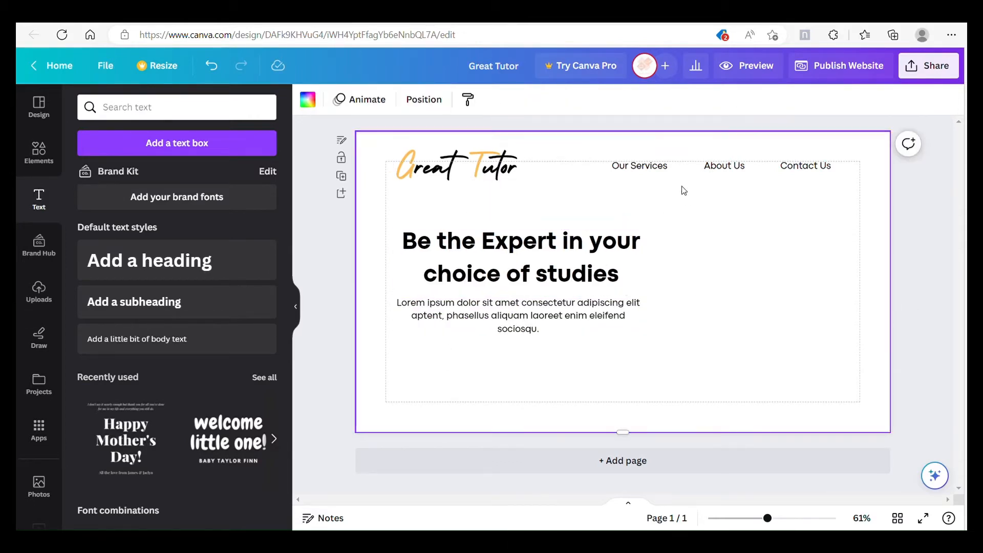
# Step: Add another copy of the Our Services text centred below the paragraph and change its wording to "Get Started"
pyautogui.rightClick(639, 168)
pyautogui.click(689, 261)
pyautogui.moveTo(657, 210); pyautogui.dragTo(517, 415)
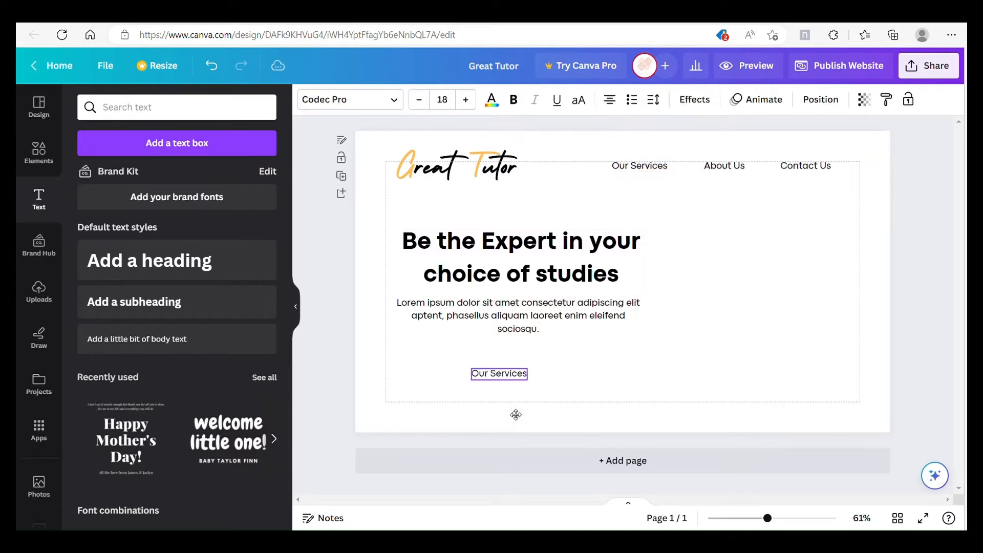
pyautogui.moveTo(500, 373); pyautogui.dragTo(519, 366)
pyautogui.doubleClick(534, 369)
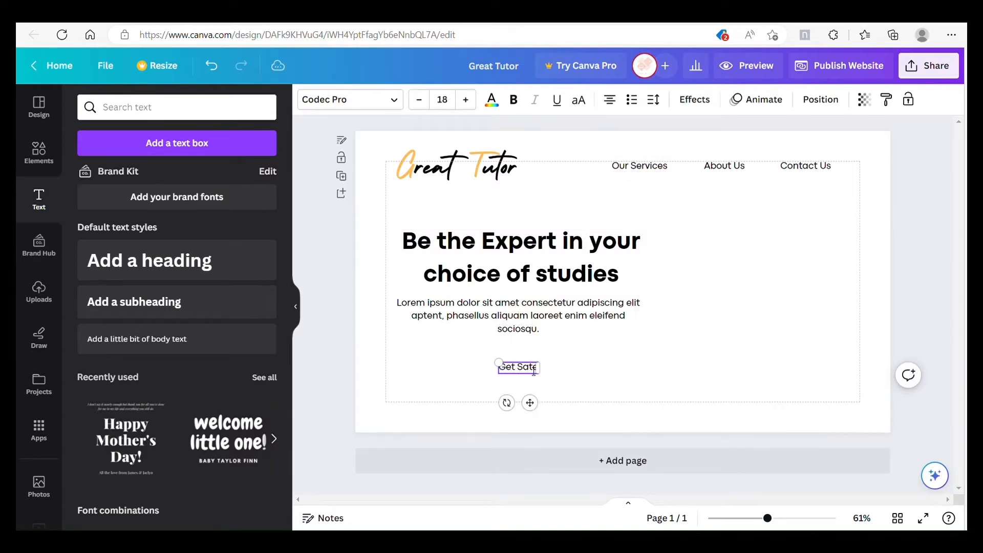
pyautogui.write('Get Started')
pyautogui.click(560, 392)
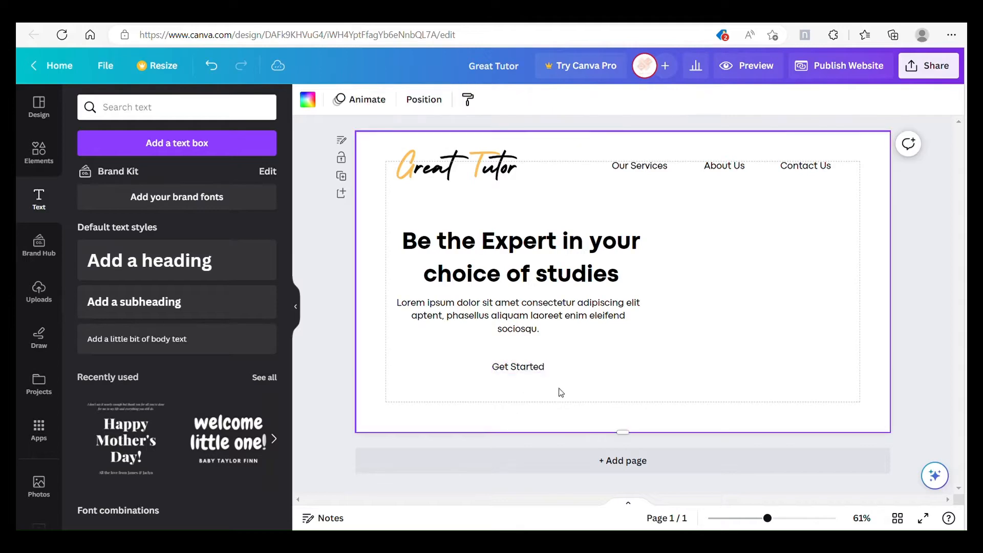
pyautogui.click(536, 369)
pyautogui.moveTo(531, 408); pyautogui.dragTo(522, 413)
pyautogui.click(531, 407)
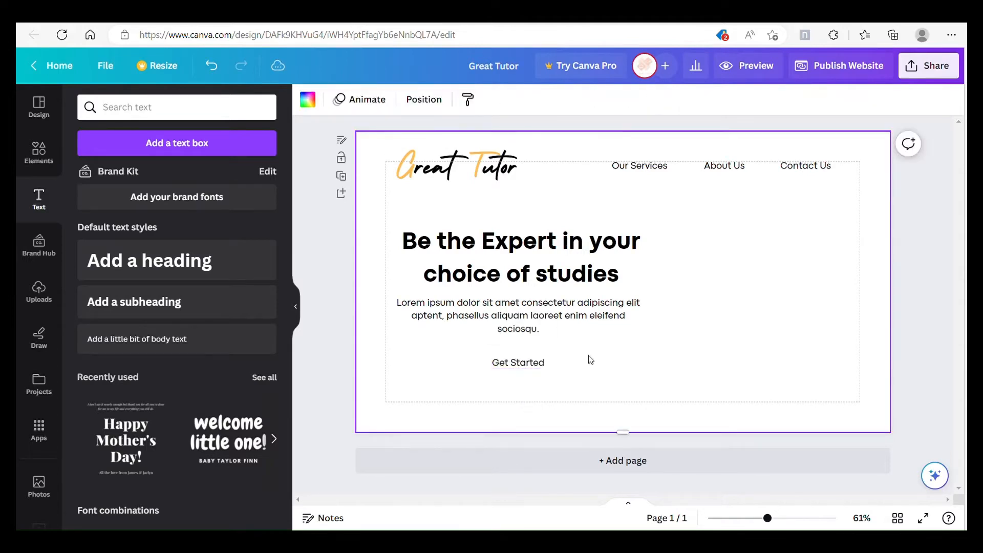
# Step: Add a square shape behind the Get Started text and shrink it to a small button-sized rectangle centred on the text
pyautogui.click(39, 151)
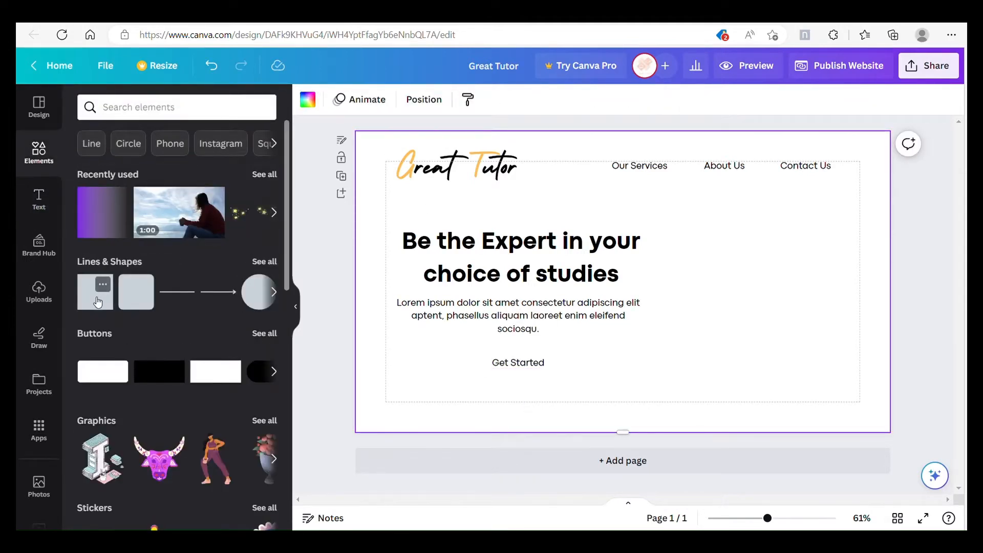
pyautogui.click(98, 302)
pyautogui.click(684, 292)
pyautogui.moveTo(658, 292); pyautogui.dragTo(555, 378)
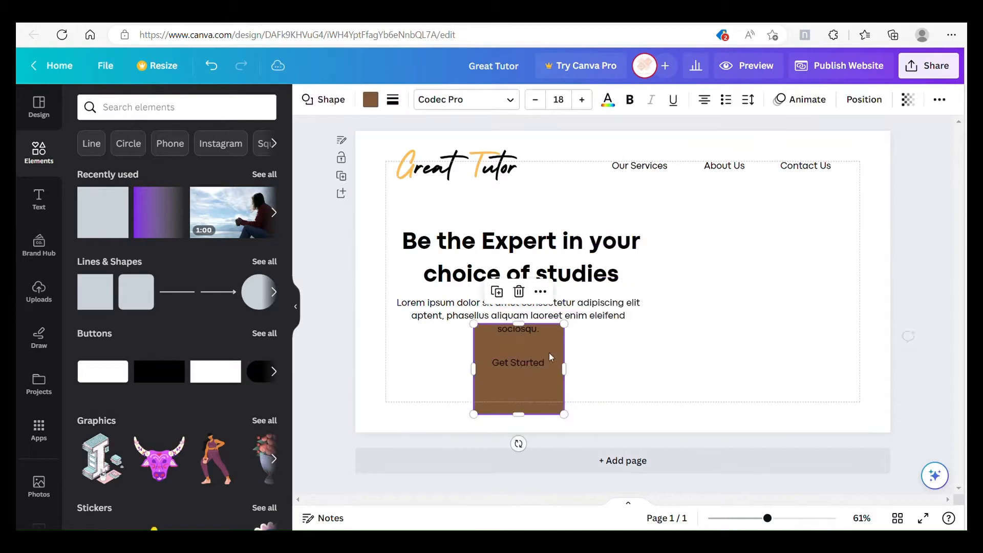
pyautogui.moveTo(522, 326); pyautogui.dragTo(528, 355)
pyautogui.moveTo(523, 415); pyautogui.dragTo(565, 370)
pyautogui.moveTo(532, 381); pyautogui.dragTo(538, 385)
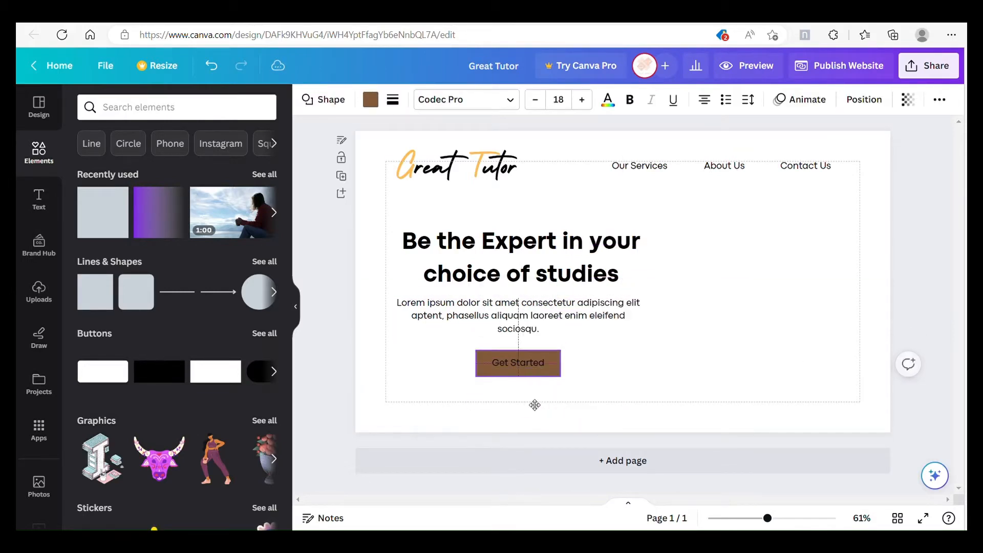
pyautogui.click(577, 382)
# Step: Fill the Get Started rectangle with the logo's light orange and make its text white
pyautogui.click(518, 364)
pyautogui.click(370, 100)
pyautogui.click(228, 183)
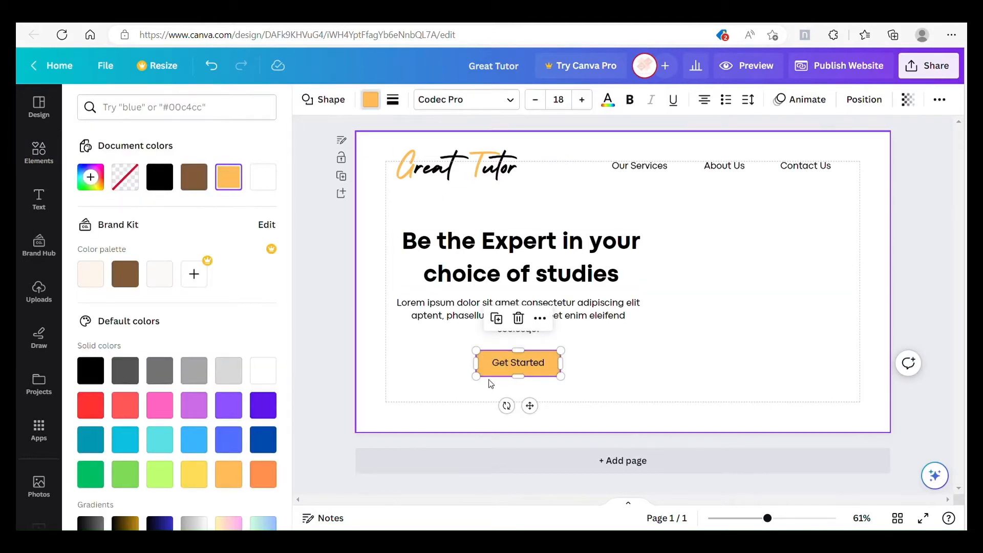
pyautogui.click(519, 363)
pyautogui.click(492, 99)
pyautogui.click(193, 177)
pyautogui.press('Escape')
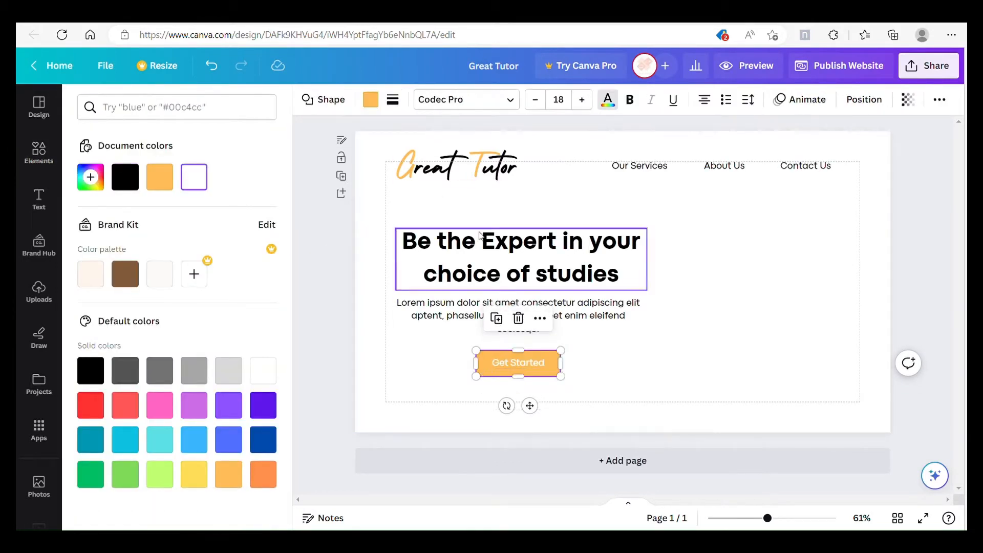
# Step: Round the corners of the Get Started rectangle into a pill shape and keep shape and text centred under the paragraph
pyautogui.click(392, 101)
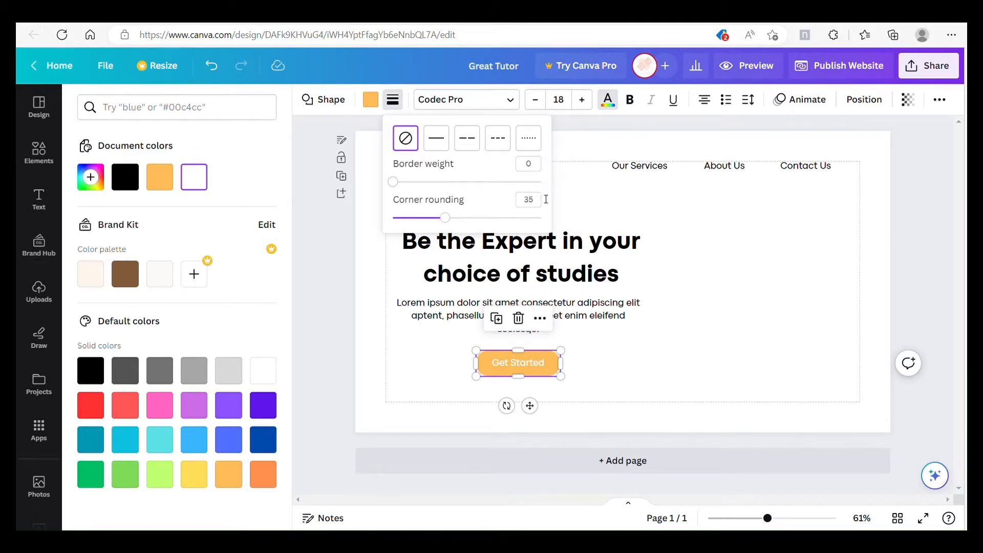
pyautogui.click(624, 369)
pyautogui.doubleClick(530, 372)
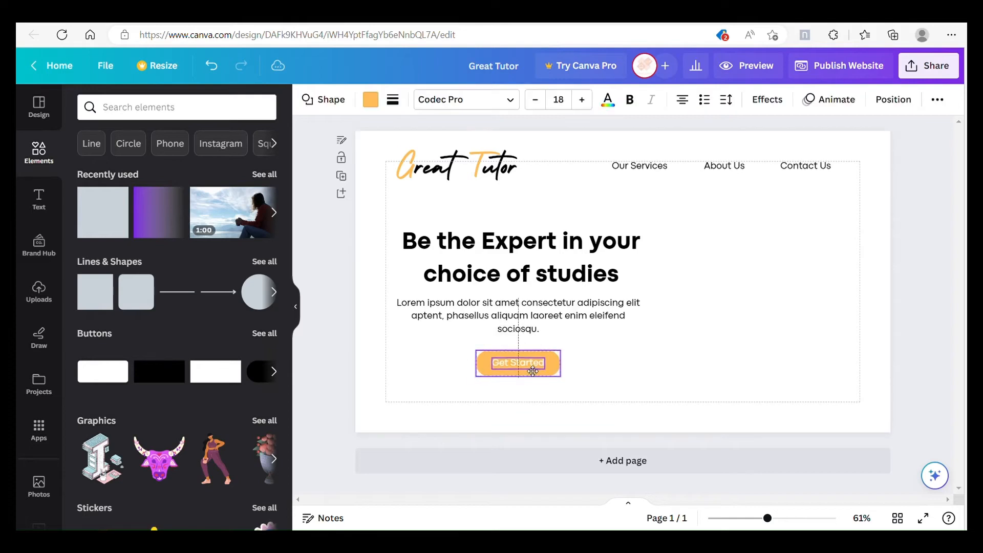
pyautogui.click(612, 365)
# Step: Insert the scribbled brush-stroke graphic from a "paint" graphics search and enlarge it to fill the space beside the heading
pyautogui.write('paint')
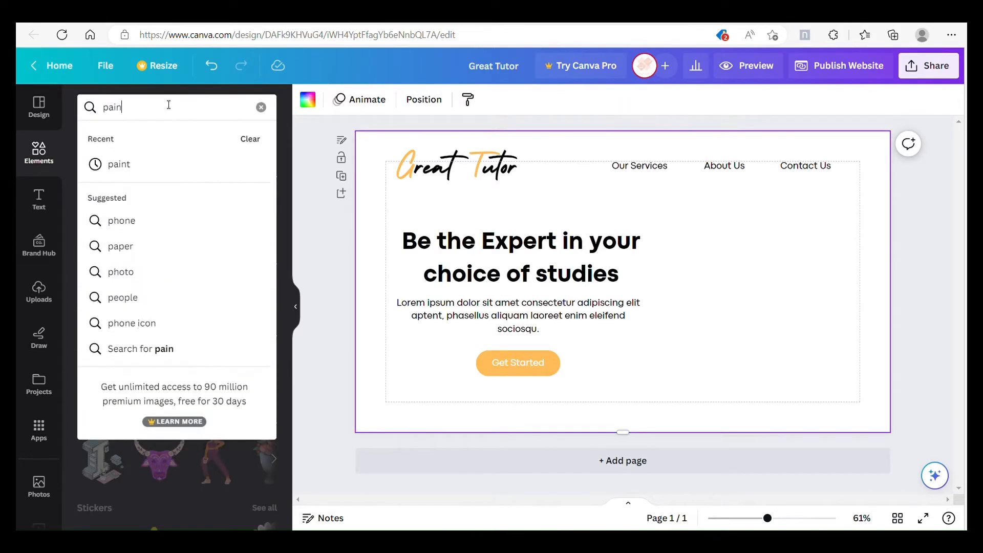
pyautogui.press('Return')
pyautogui.click(123, 138)
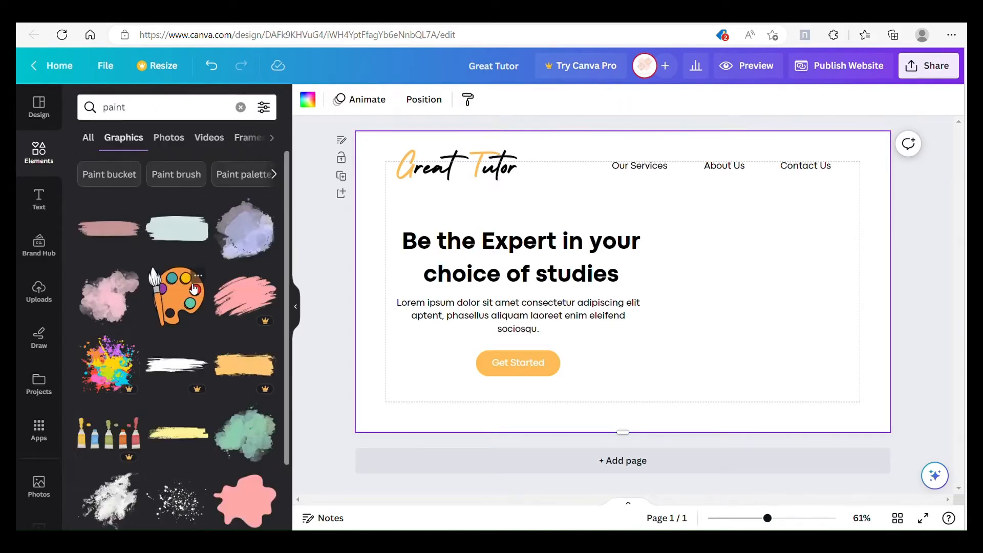
pyautogui.scroll(-10, 199, 281)
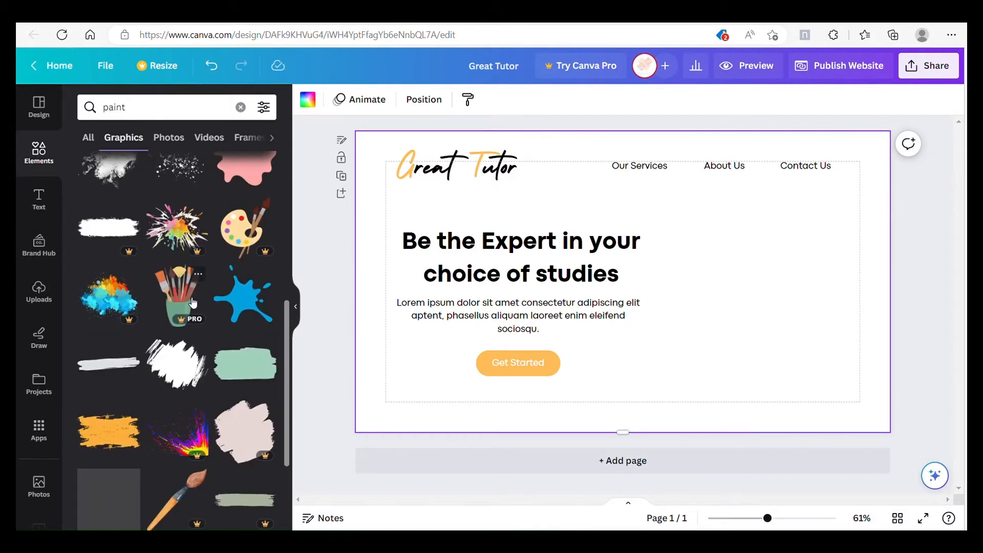
pyautogui.click(193, 304)
pyautogui.moveTo(576, 233)
pyautogui.mouseDown()
pyautogui.moveTo(707, 281)
pyautogui.moveTo(733, 303)
pyautogui.moveTo(631, 211)
pyautogui.mouseUp()
pyautogui.moveTo(762, 313); pyautogui.dragTo(770, 311)
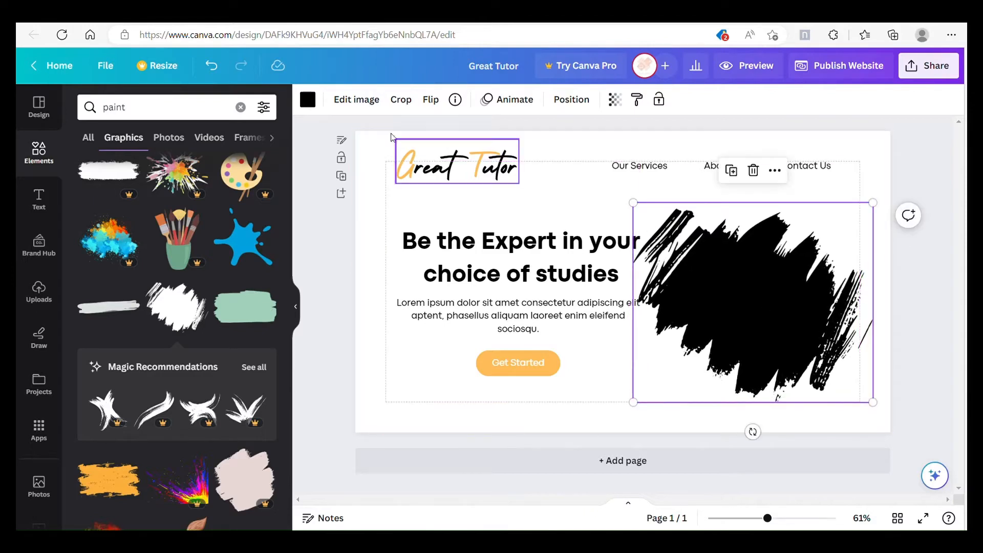
# Step: Recolour the brush-stroke graphic with the logo's light orange
pyautogui.click(313, 108)
pyautogui.click(160, 177)
pyautogui.click(845, 194)
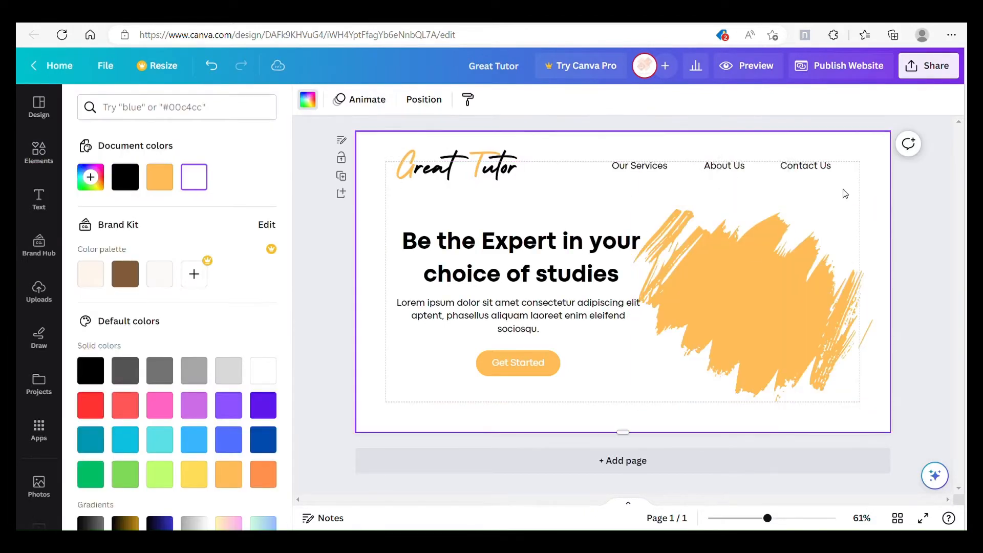
# Step: Shift the orange brush stroke slightly away from the heading and shrink it a little so it clears the text
pyautogui.click(788, 288)
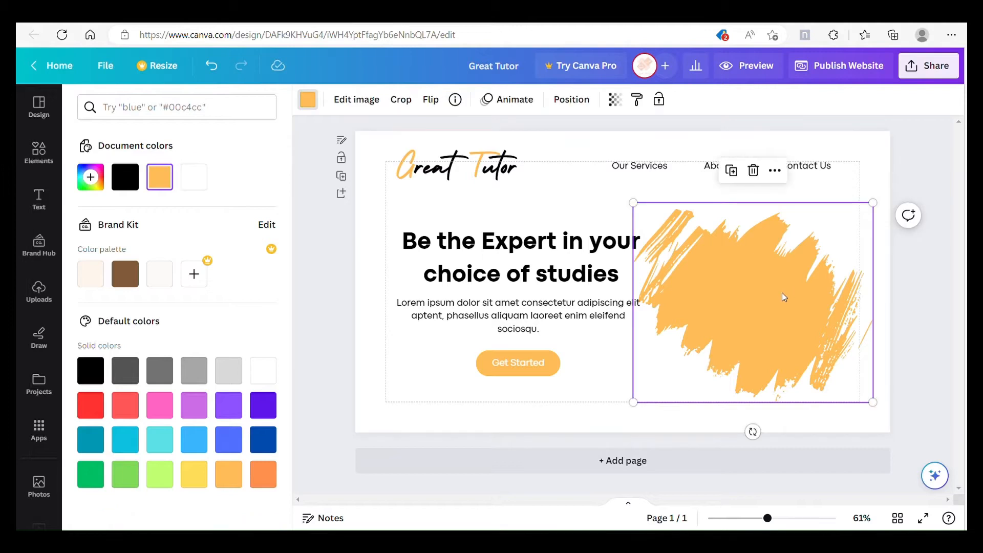
pyautogui.moveTo(786, 301); pyautogui.dragTo(793, 298)
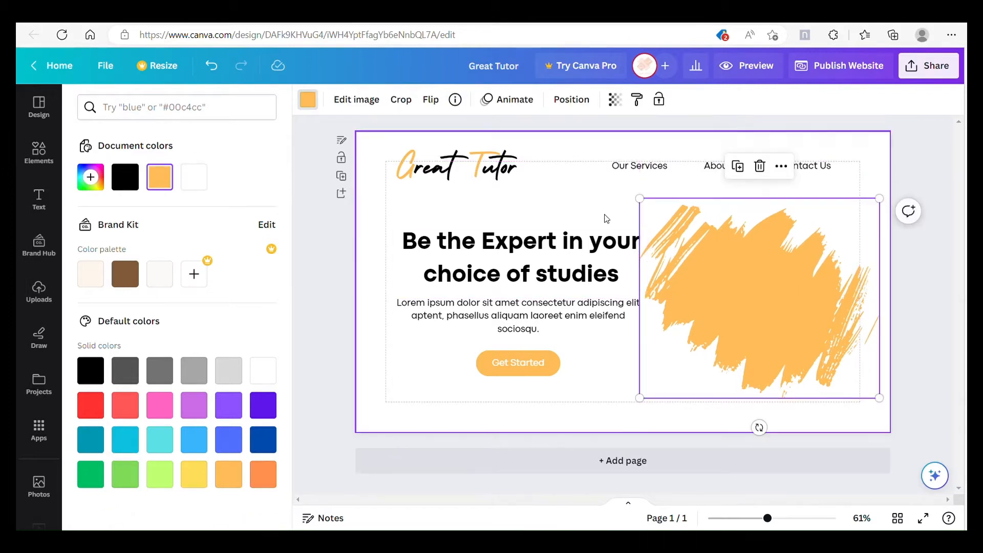
pyautogui.click(679, 352)
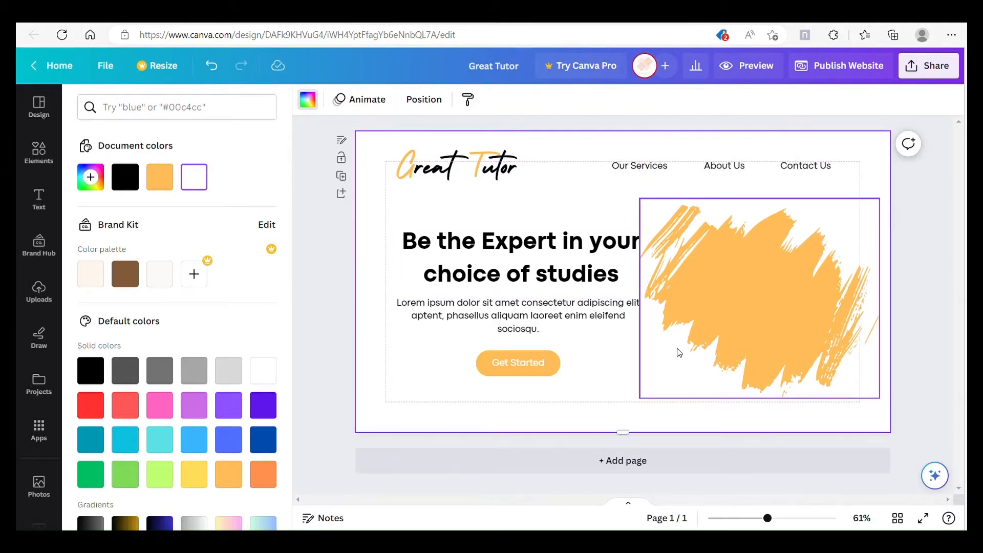
pyautogui.click(666, 213)
pyautogui.moveTo(644, 200); pyautogui.dragTo(650, 205)
pyautogui.click(833, 197)
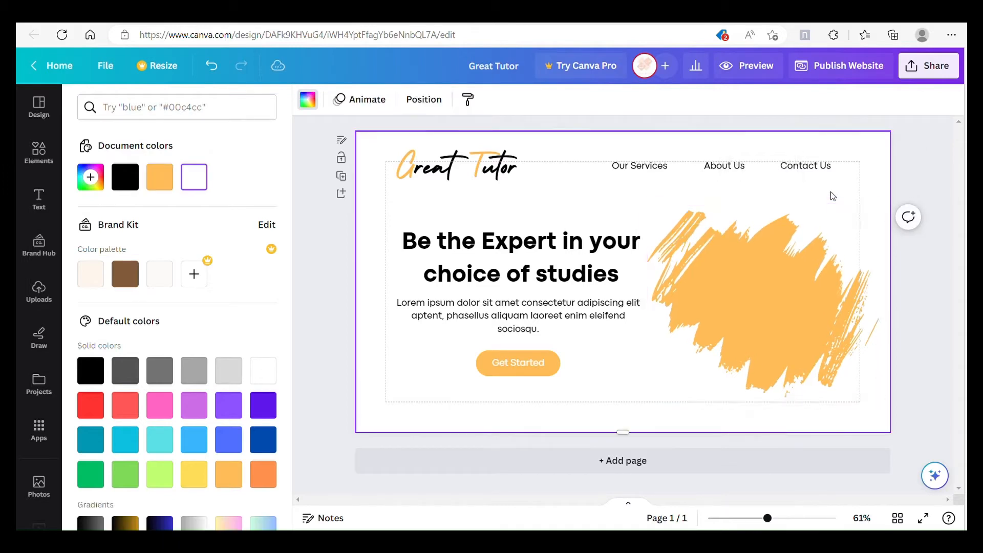
pyautogui.click(829, 329)
pyautogui.click(567, 207)
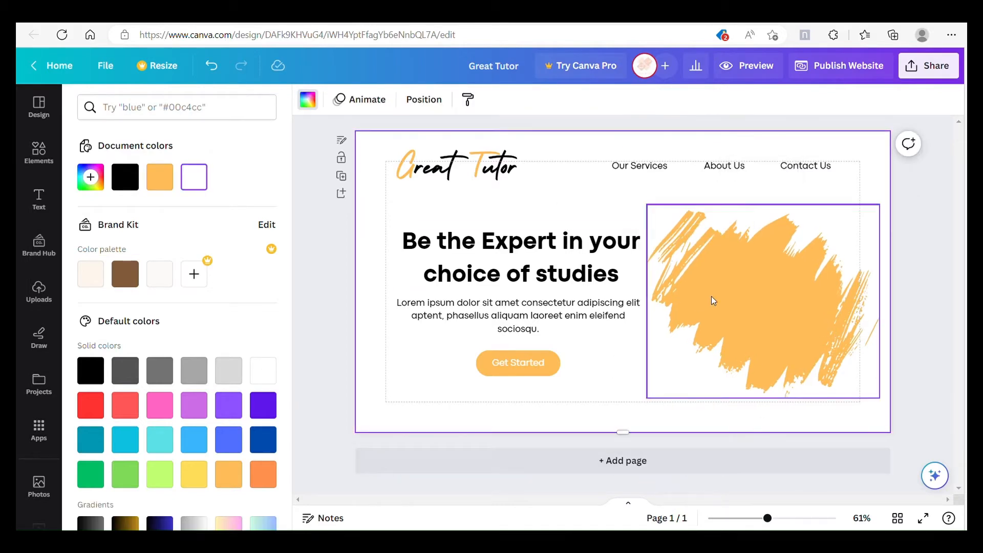
# Step: Insert the frame of three connected rounded squares from a "frames" search and place it over the orange brush stroke
pyautogui.click(39, 153)
pyautogui.click(178, 117)
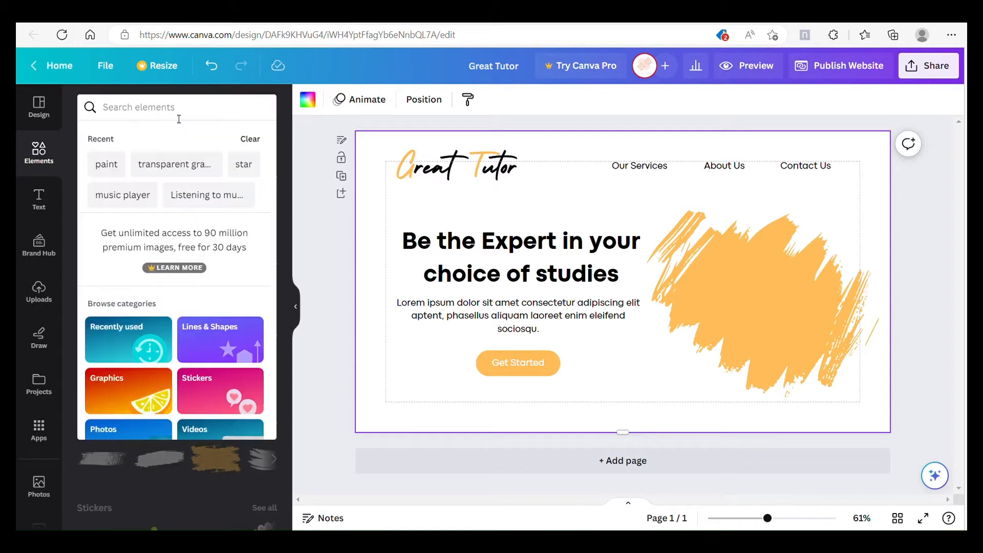
pyautogui.write('frames')
pyautogui.press('Return')
pyautogui.click(248, 138)
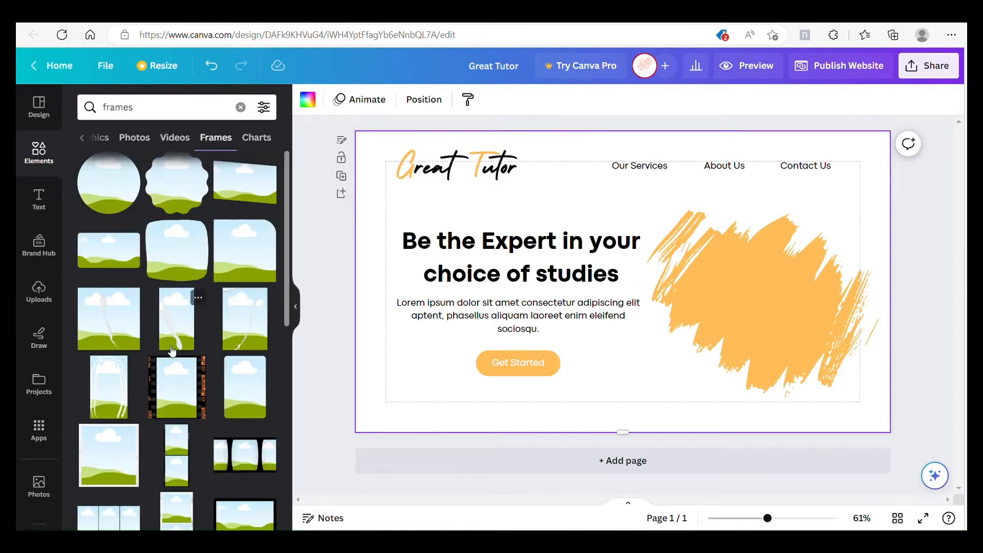
pyautogui.scroll(-3, 172, 351)
pyautogui.scroll(-10, 172, 352)
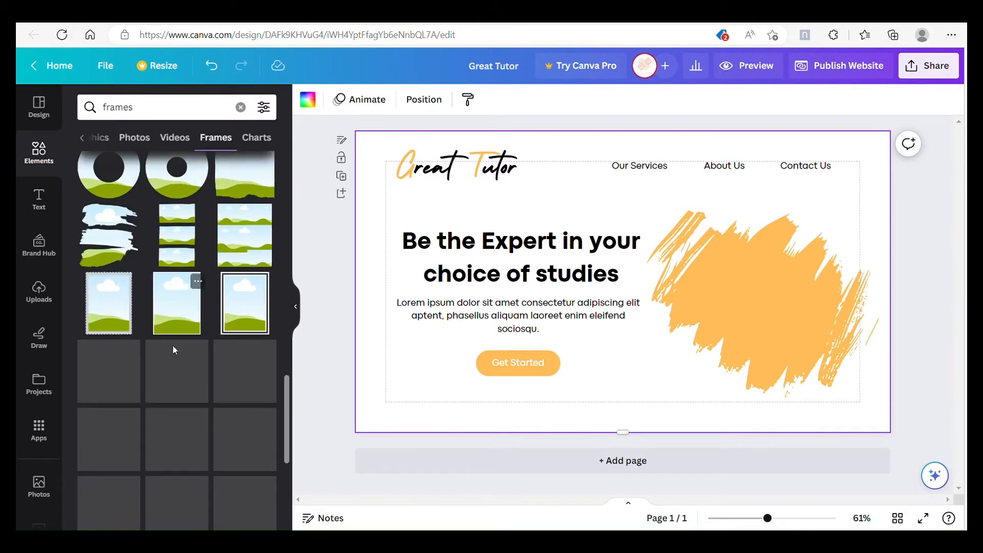
pyautogui.scroll(-15, 178, 351)
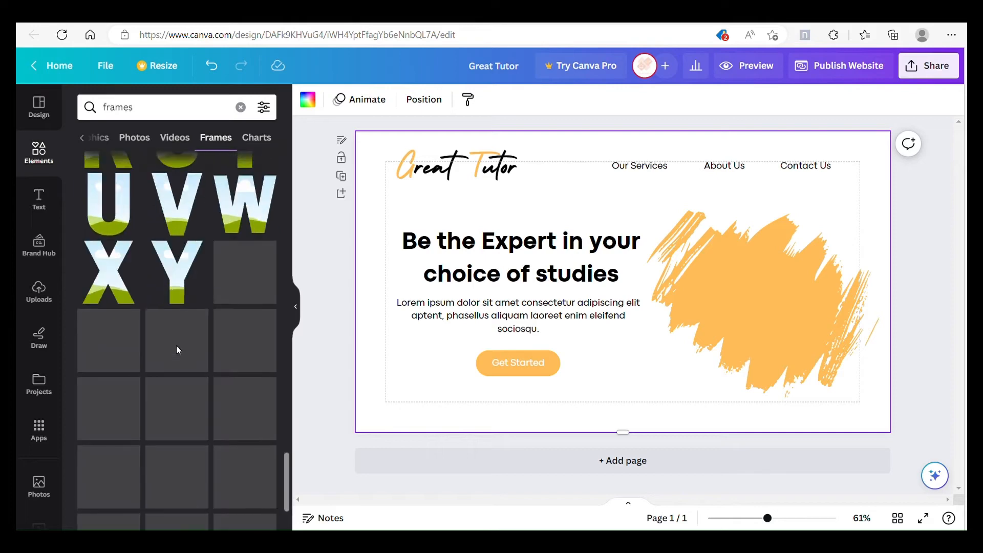
pyautogui.scroll(-5, 177, 345)
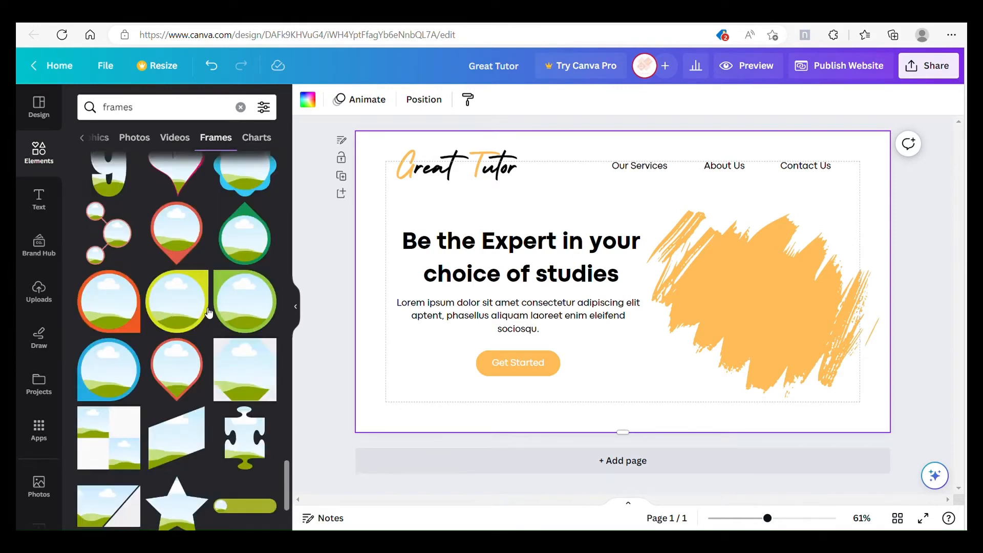
pyautogui.click(115, 328)
pyautogui.moveTo(678, 257); pyautogui.dragTo(817, 275)
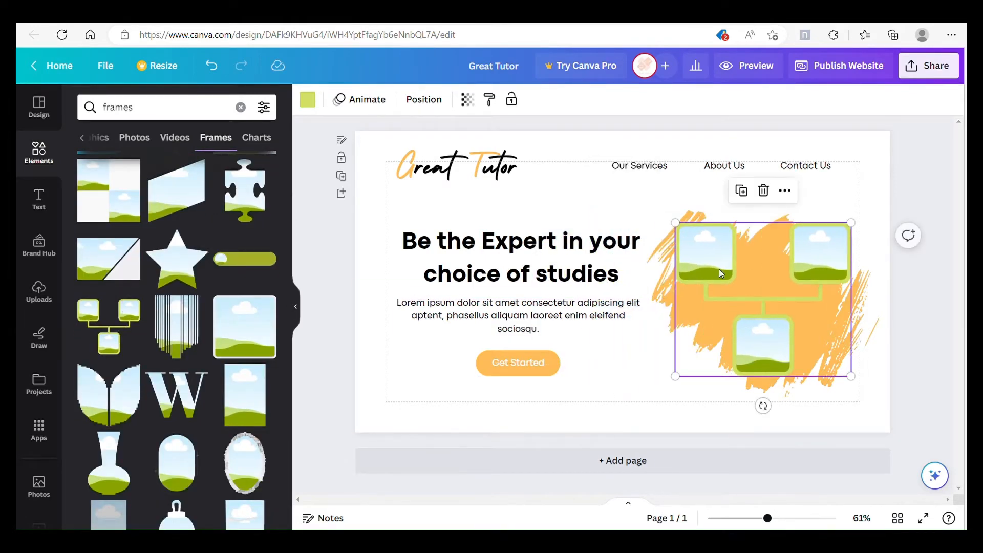
# Step: Shrink the three-square frame to sit centred within the brush stroke and change its green borders and connectors to white
pyautogui.moveTo(682, 231); pyautogui.dragTo(725, 276)
pyautogui.moveTo(823, 288); pyautogui.dragTo(802, 281)
pyautogui.click(308, 100)
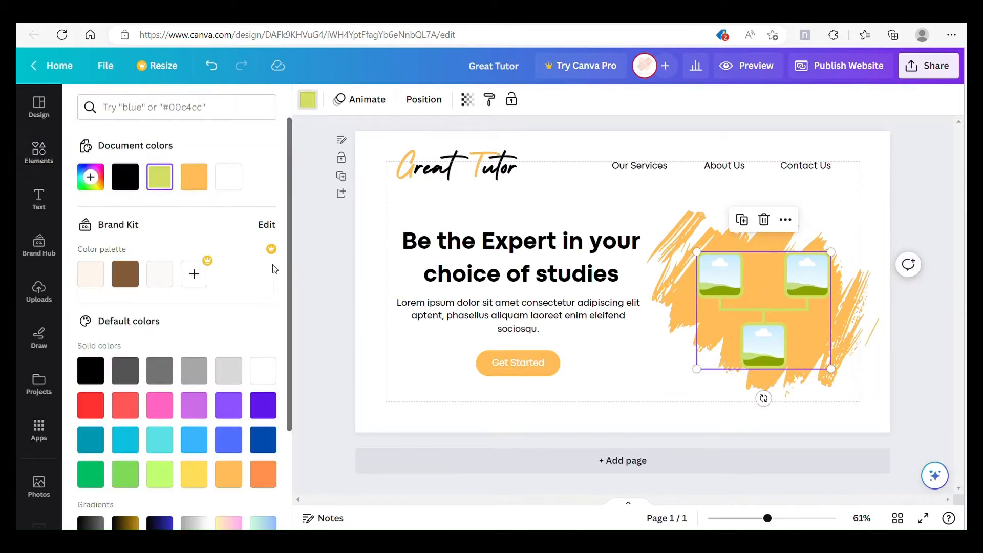
pyautogui.click(229, 177)
pyautogui.click(654, 205)
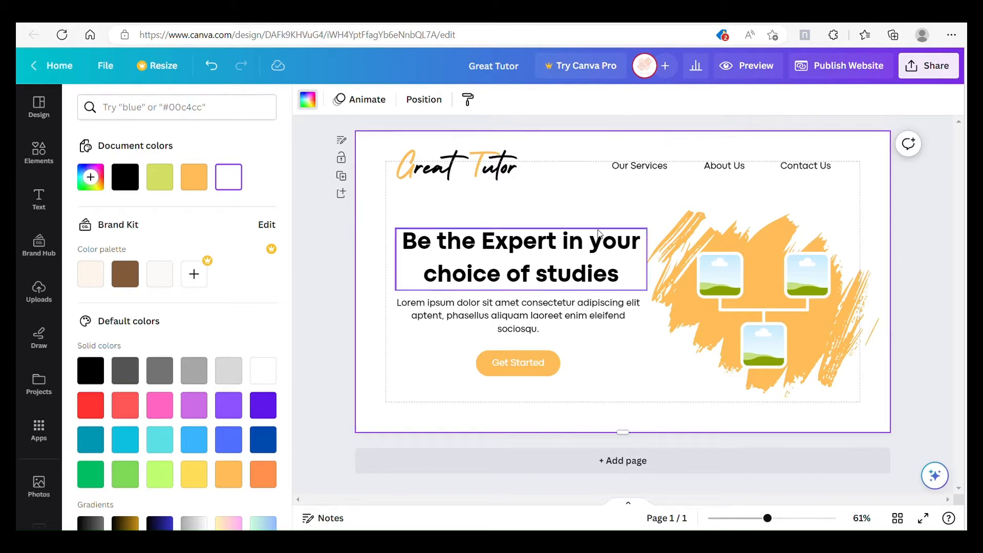
# Step: Search the photo library for "online learning" and browse the offered images for free ones
pyautogui.scroll(-2, 44, 278)
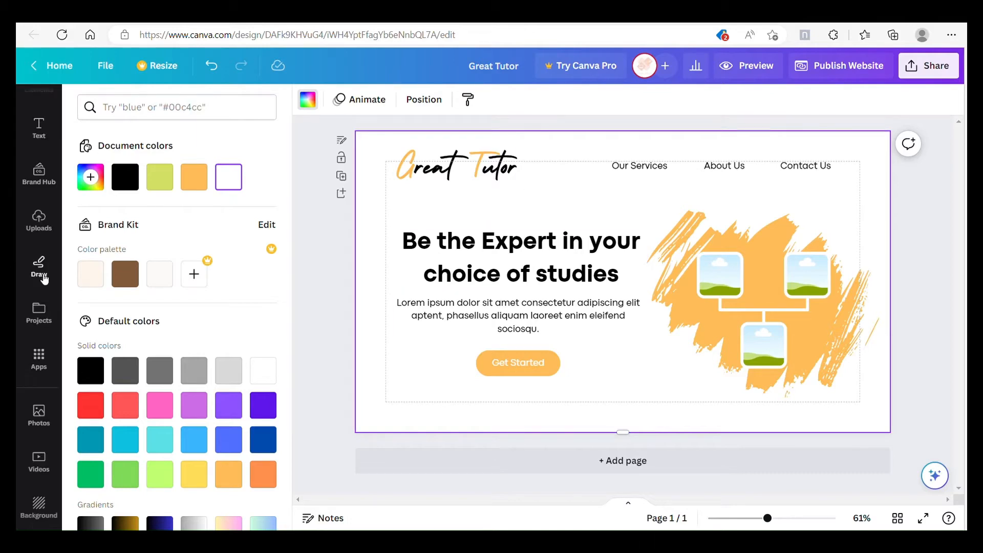
pyautogui.click(39, 415)
pyautogui.click(169, 109)
pyautogui.write('on')
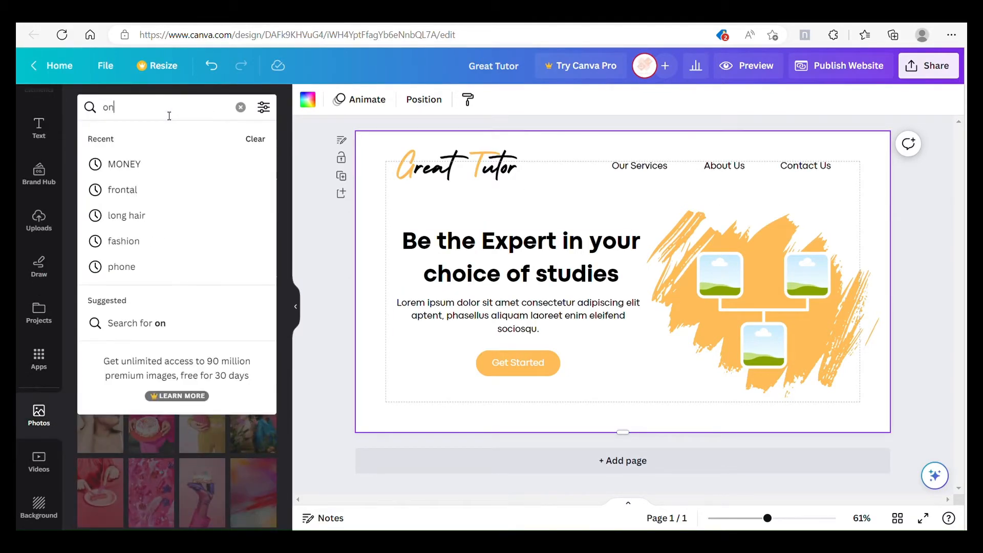
pyautogui.write('line le')
pyautogui.click(170, 156)
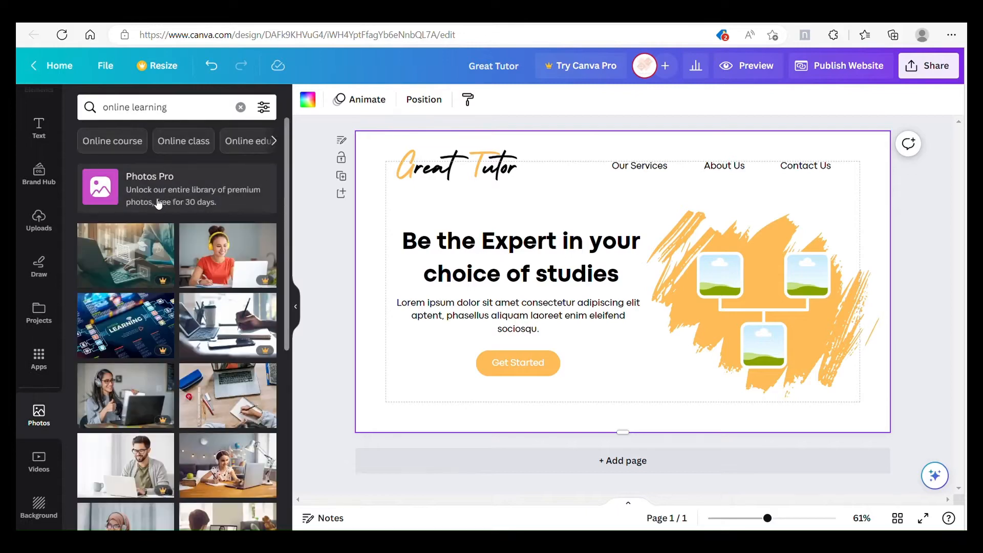
pyautogui.scroll(-3, 166, 219)
pyautogui.scroll(-3, 166, 219)
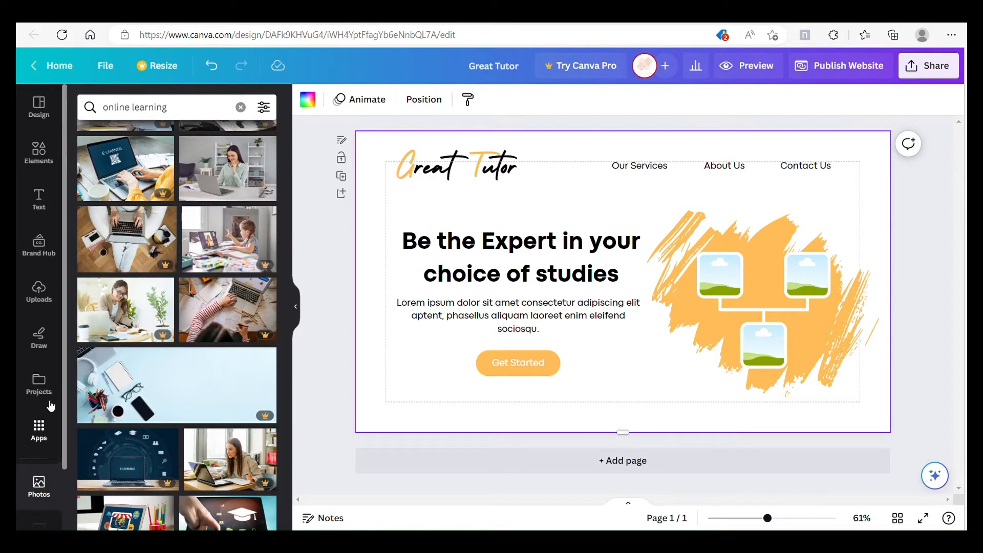
# Step: Open the Pexels free-image app and search it for "online learning"
pyautogui.click(40, 361)
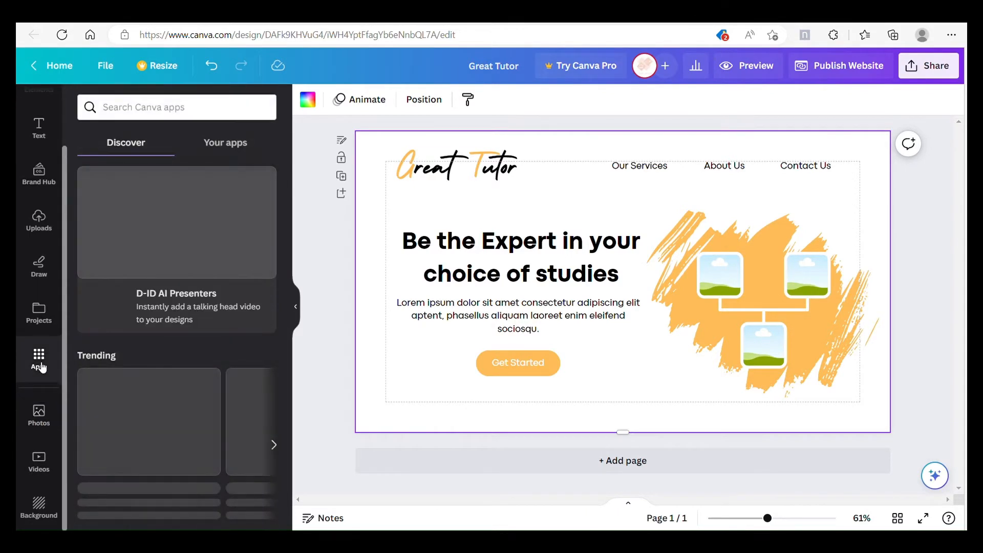
pyautogui.scroll(-4, 154, 340)
pyautogui.scroll(-6, 137, 336)
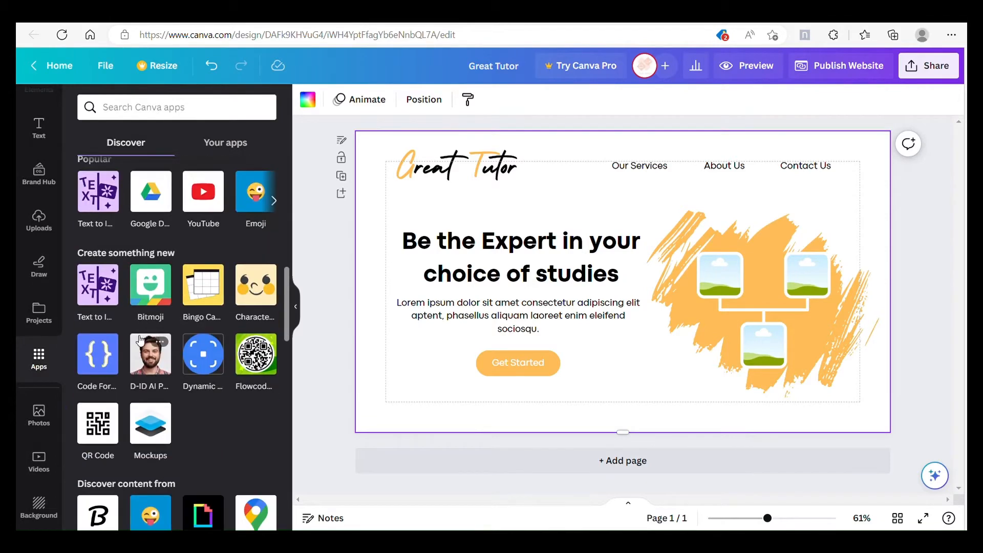
pyautogui.scroll(-5, 209, 234)
pyautogui.click(150, 345)
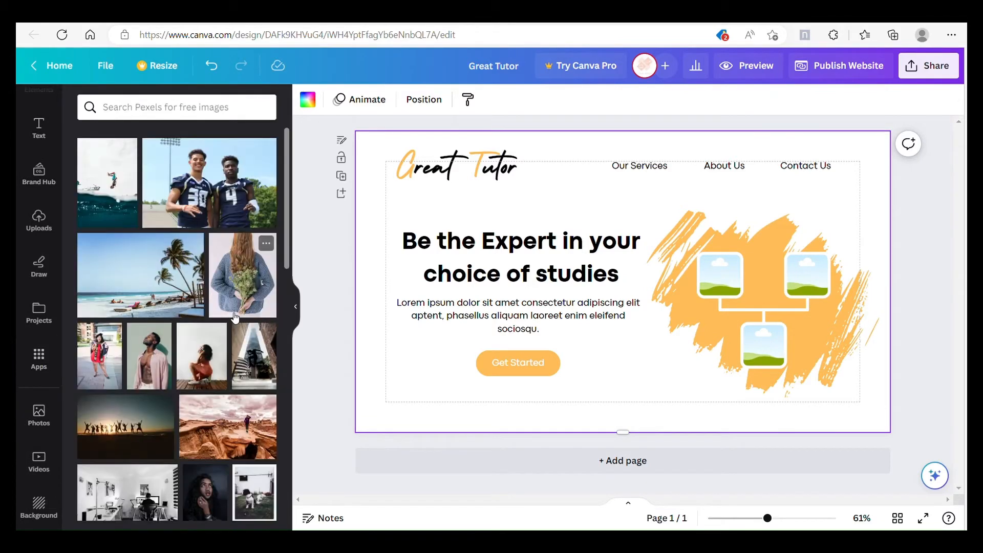
pyautogui.click(204, 108)
pyautogui.write('online learning')
pyautogui.press('Return')
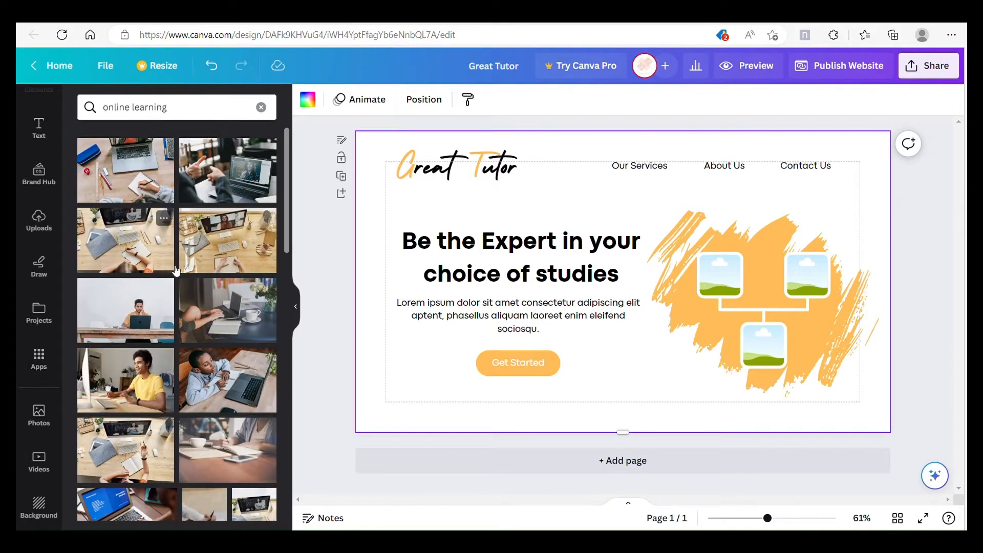
# Step: Fill the three frames with Pexels photos: a boy at a laptop, a woman waving at her laptop, and a girl writing at a desk
pyautogui.moveTo(229, 384); pyautogui.dragTo(722, 282)
pyautogui.scroll(-5, 133, 329)
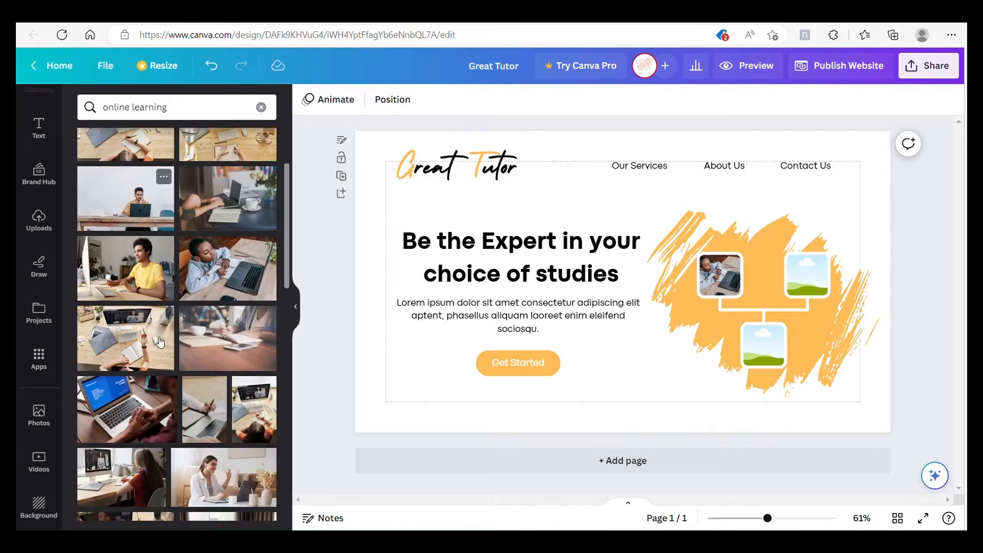
pyautogui.moveTo(177, 342); pyautogui.dragTo(768, 346)
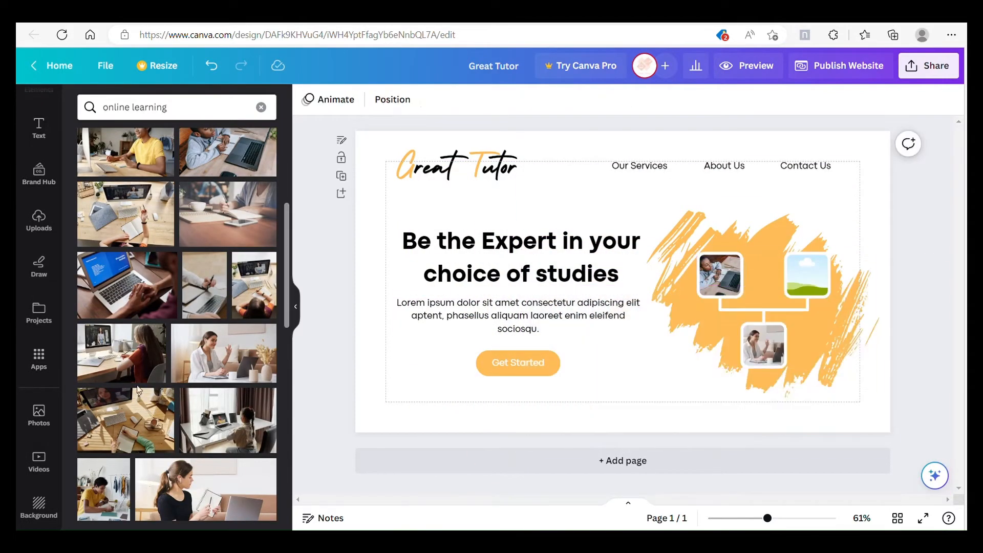
pyautogui.scroll(-7, 138, 390)
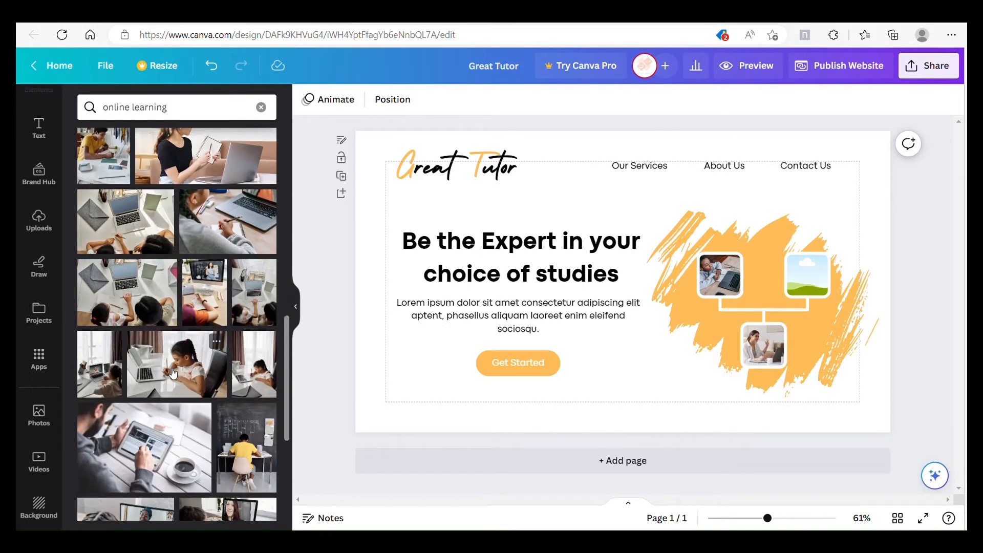
pyautogui.moveTo(187, 372); pyautogui.dragTo(807, 275)
# Step: Group the Get Started text with its orange pill shape
pyautogui.click(533, 371)
pyautogui.click(496, 323)
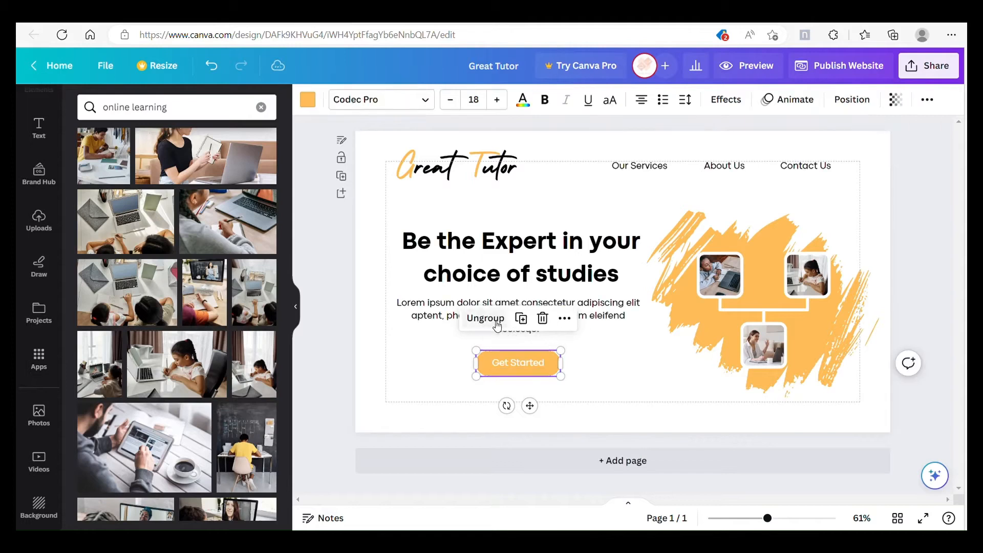
pyautogui.click(602, 370)
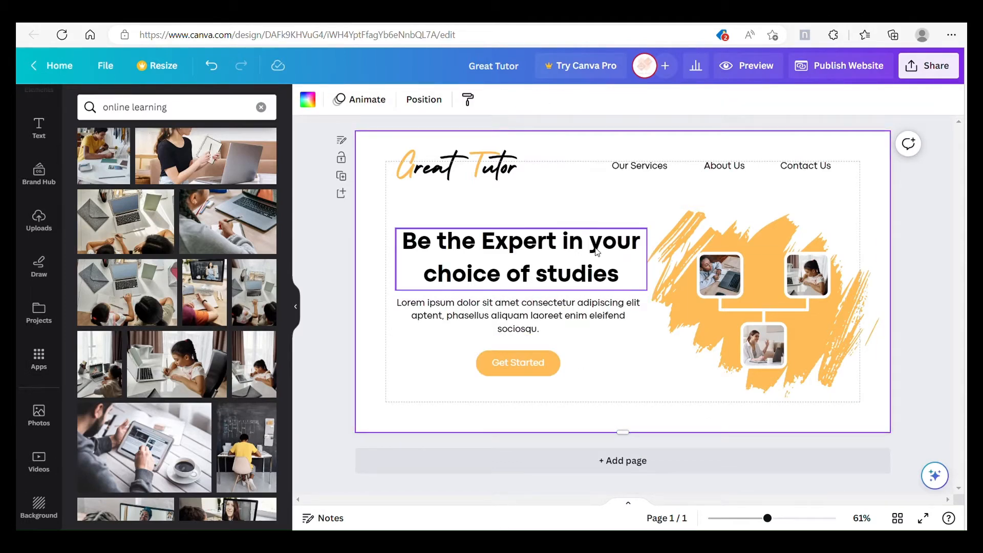
# Step: Add a blank second page and paste a copy of the "Be the Expert in your choice of studies" heading onto it
pyautogui.click(342, 194)
pyautogui.scroll(5, 668, 288)
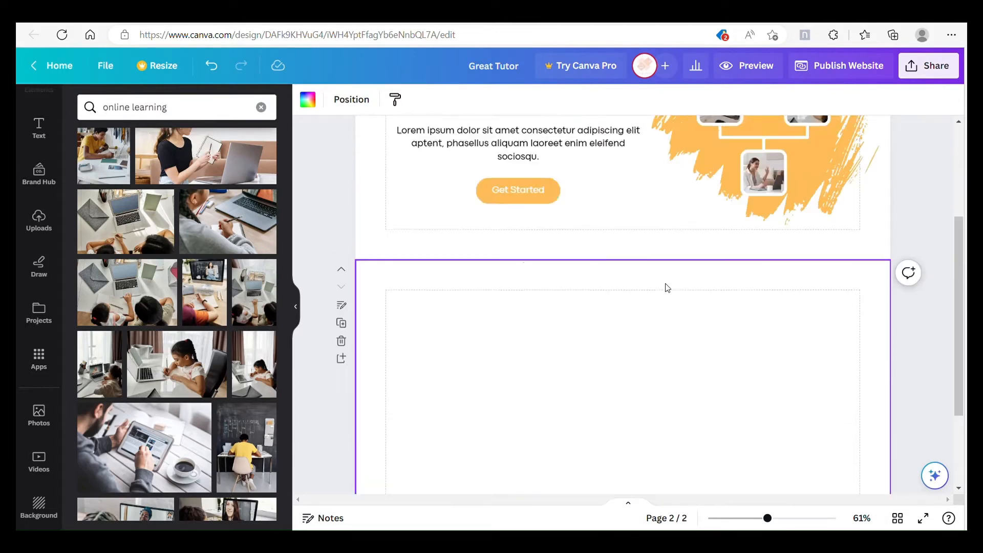
pyautogui.rightClick(584, 252)
pyautogui.click(630, 233)
pyautogui.scroll(-5, 630, 233)
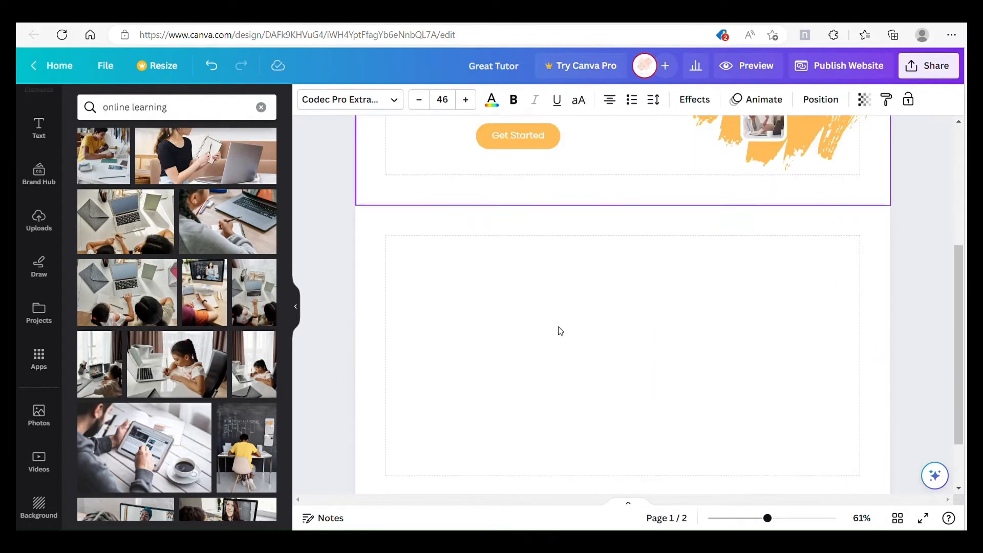
pyautogui.click(625, 257)
pyautogui.rightClick(626, 257)
pyautogui.click(671, 317)
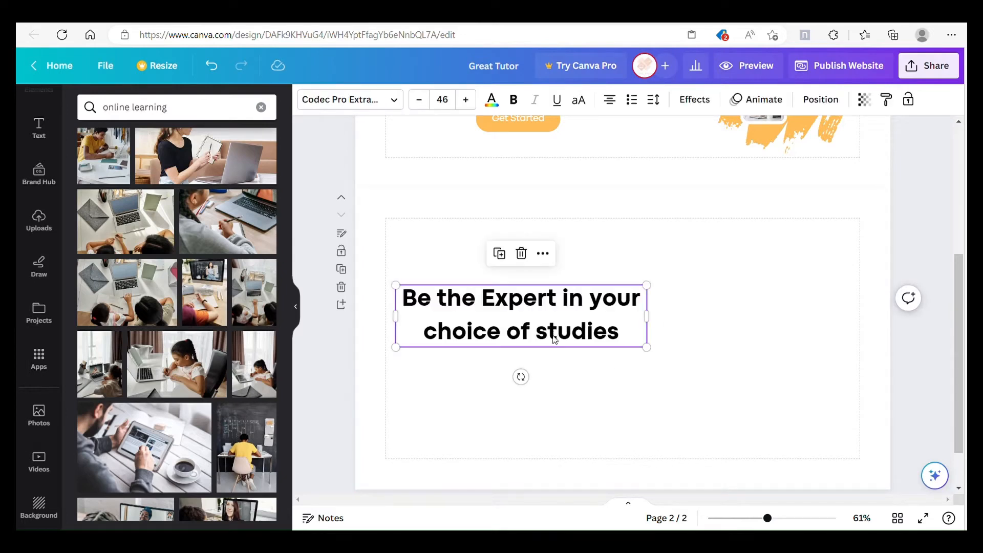
# Step: Centre the copied heading at the upper margin of the second page and change its text to "Our Services"
pyautogui.moveTo(554, 336); pyautogui.dragTo(658, 274)
pyautogui.doubleClick(658, 274)
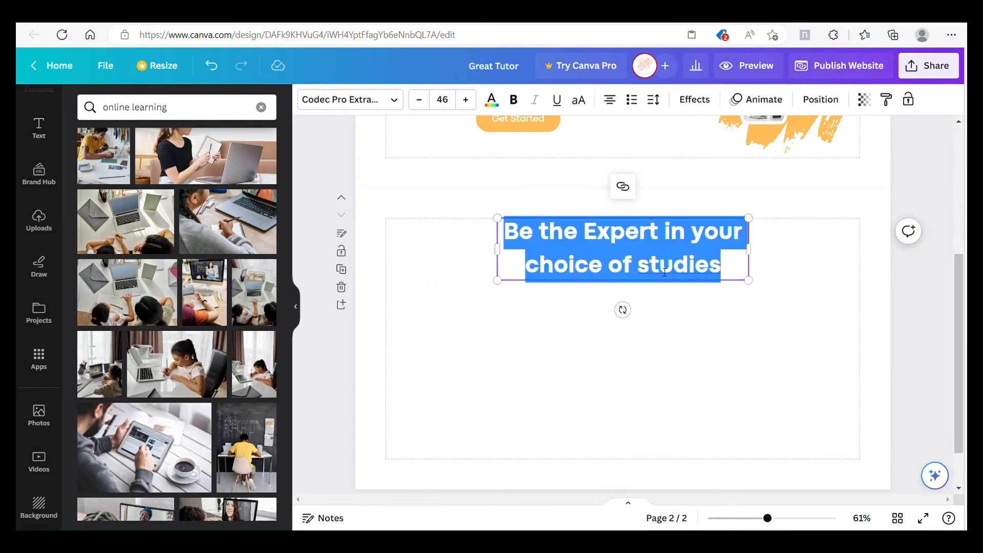
pyautogui.write('o')
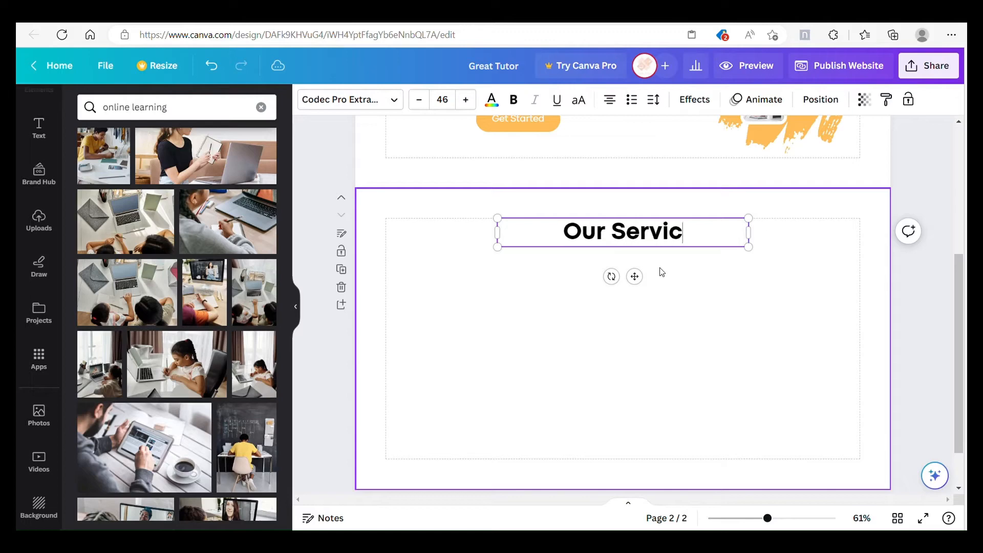
pyautogui.click(692, 302)
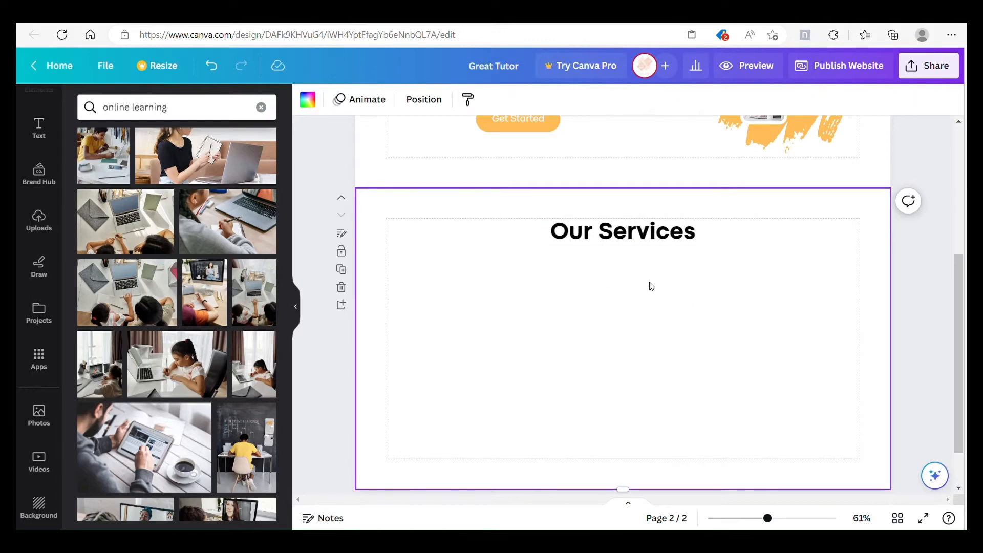
# Step: Add a straight line and centre it directly beneath the Our Services heading
pyautogui.scroll(3, 39, 146)
pyautogui.click(38, 150)
pyautogui.click(162, 114)
pyautogui.doubleClick(162, 114)
pyautogui.write('line')
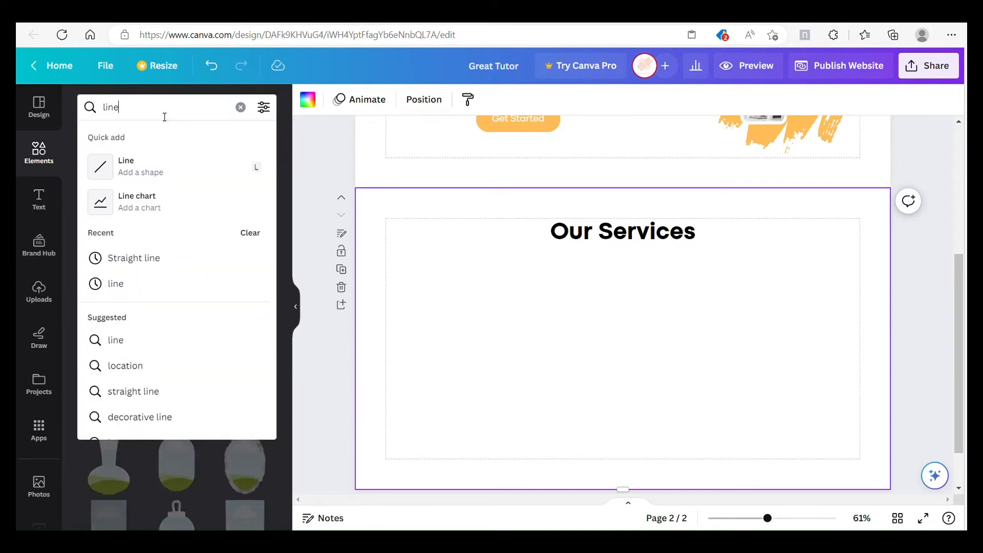
pyautogui.press('Return')
pyautogui.click(90, 137)
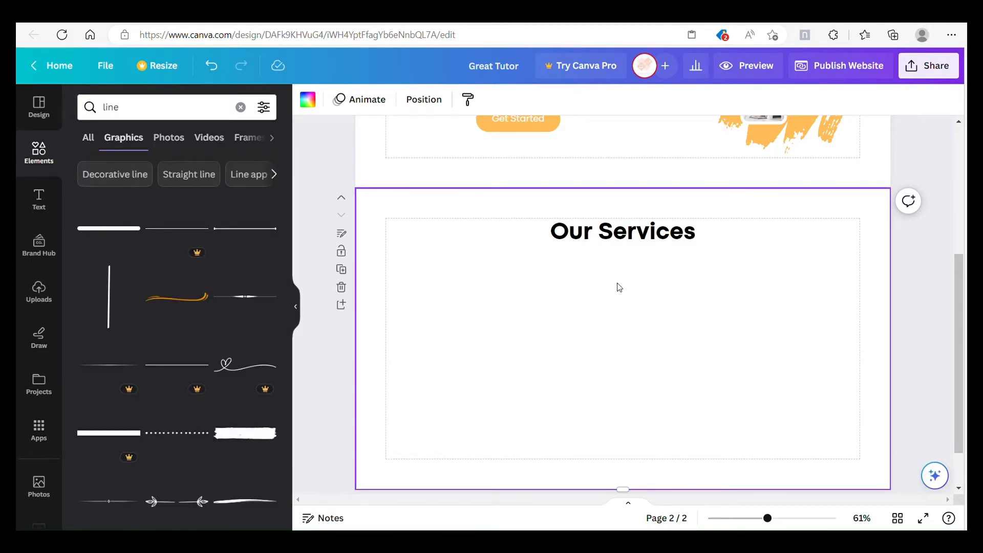
pyautogui.press('l')
pyautogui.moveTo(727, 345); pyautogui.dragTo(618, 347)
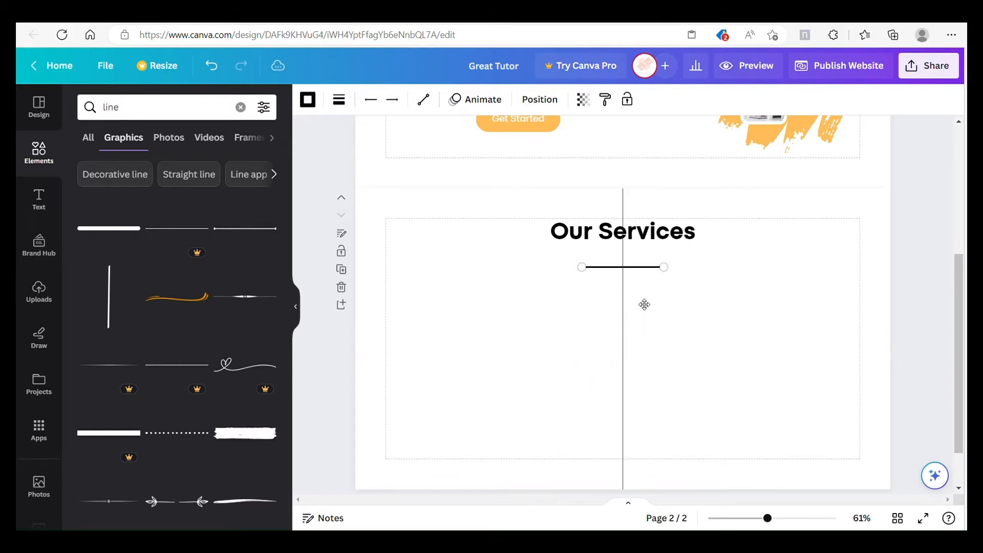
pyautogui.moveTo(648, 292); pyautogui.dragTo(648, 292)
pyautogui.click(717, 297)
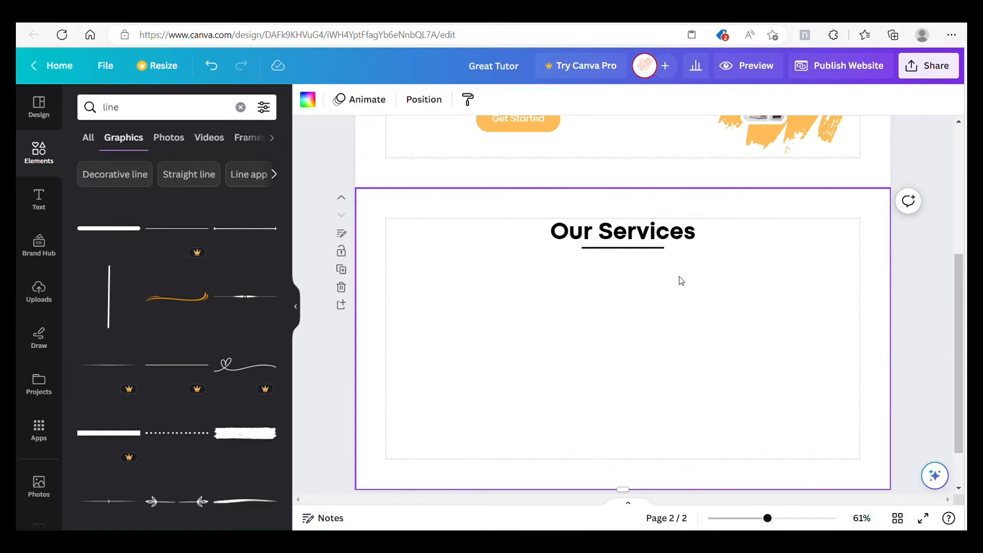
# Step: Colour the heading's underline with the document's orange and set its line weight to 6
pyautogui.click(647, 248)
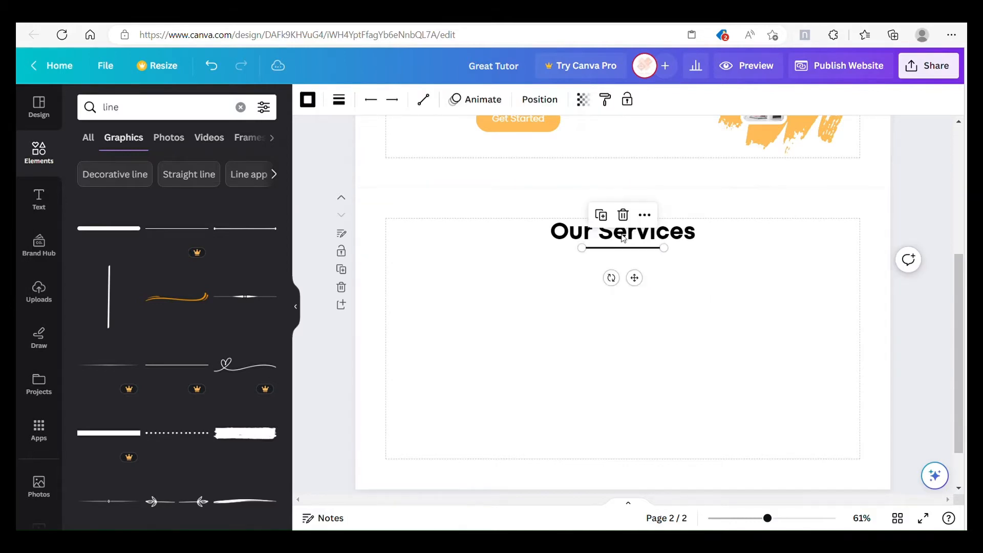
pyautogui.click(308, 100)
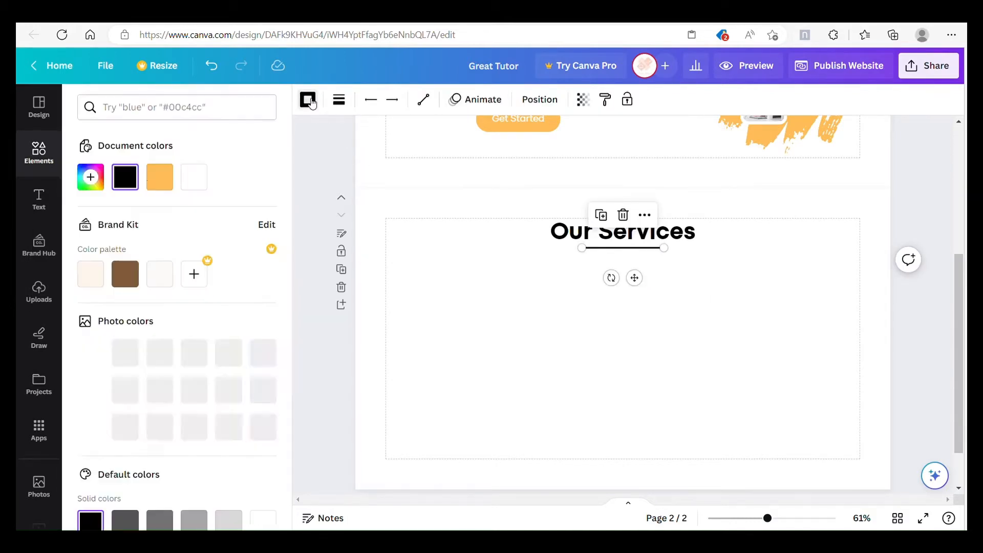
pyautogui.click(338, 110)
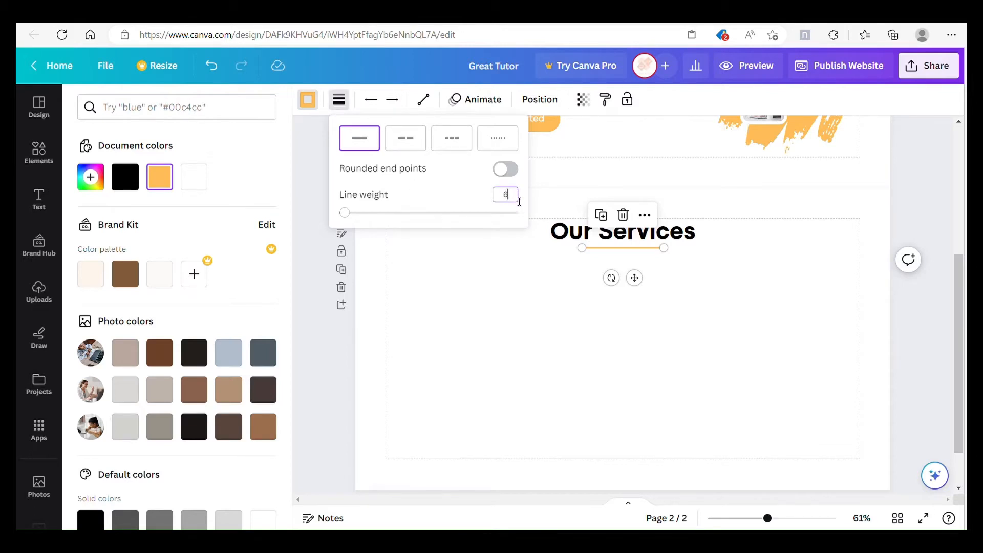
pyautogui.click(533, 294)
# Step: Copy the hero's lorem ipsum paragraph to the second page, place it below the underline and widen it to both margins
pyautogui.scroll(5, 643, 283)
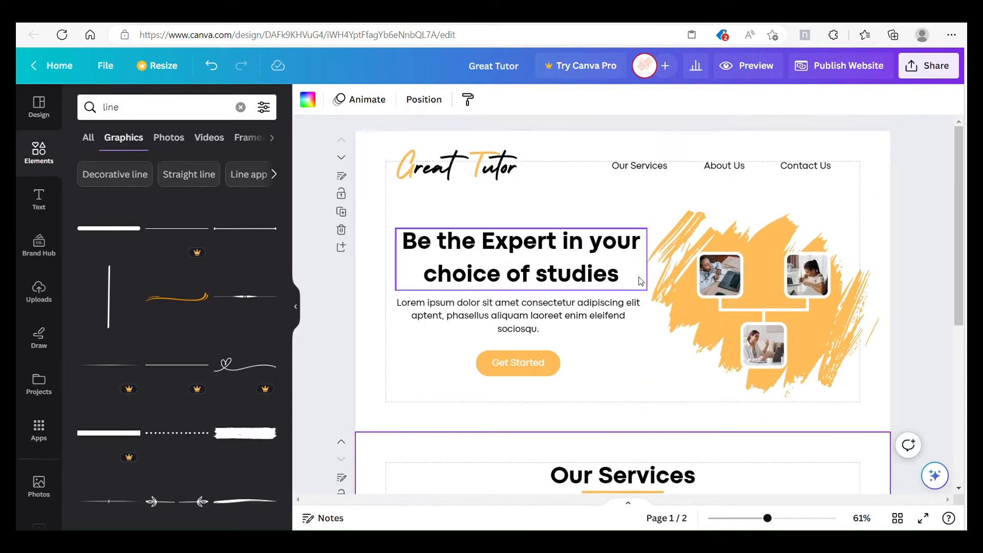
pyautogui.rightClick(557, 306)
pyautogui.scroll(-5, 622, 287)
pyautogui.hotkey('ctrl', 'v')
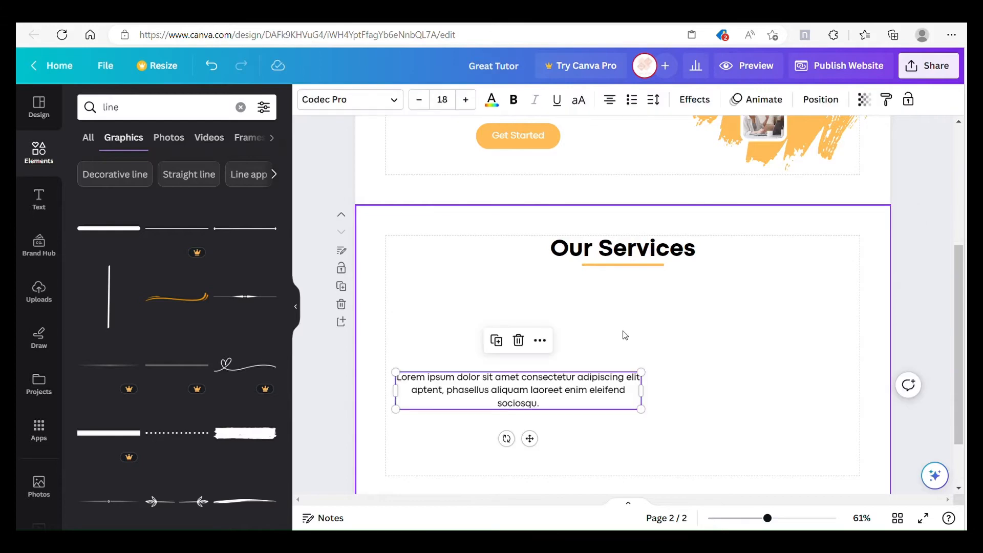
pyautogui.scroll(-1, 563, 359)
pyautogui.moveTo(527, 380); pyautogui.dragTo(625, 282)
pyautogui.moveTo(491, 232); pyautogui.dragTo(386, 228)
pyautogui.moveTo(738, 226); pyautogui.dragTo(861, 226)
pyautogui.click(745, 299)
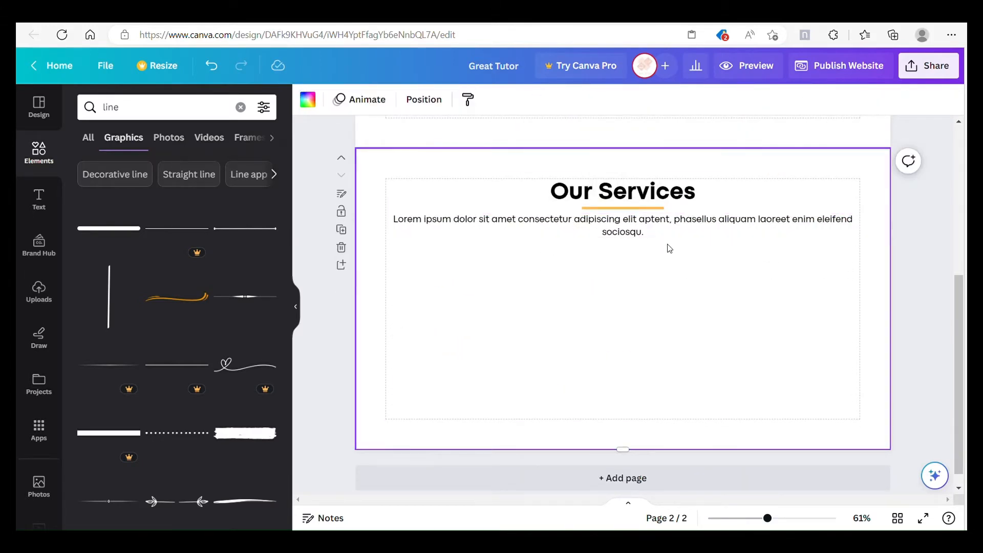
# Step: Shorten the copied paragraph to "Lorem ipsum dolor sit amet consectetur adipiscing elit." and move it slightly down from the underline
pyautogui.click(676, 236)
pyautogui.click(674, 237)
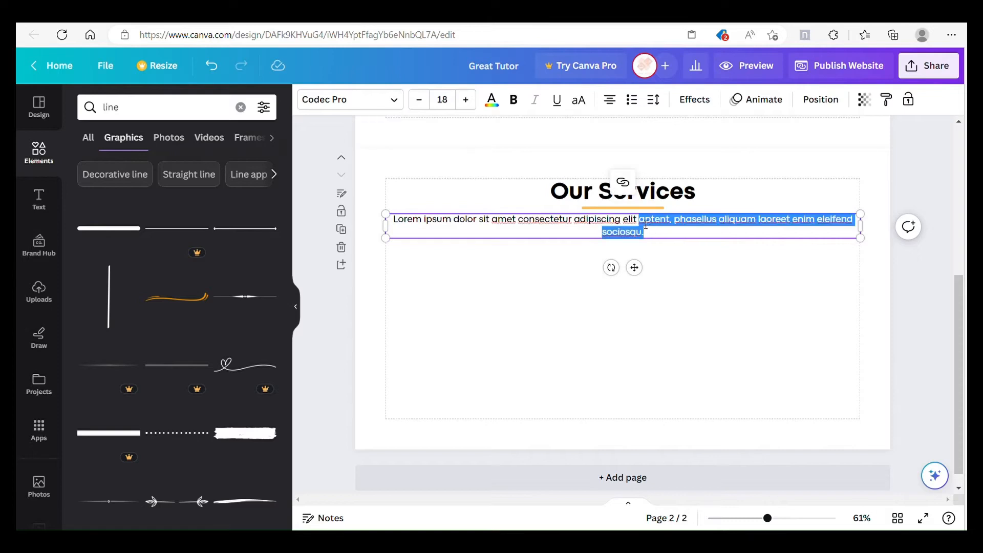
pyautogui.press('BackSpace')
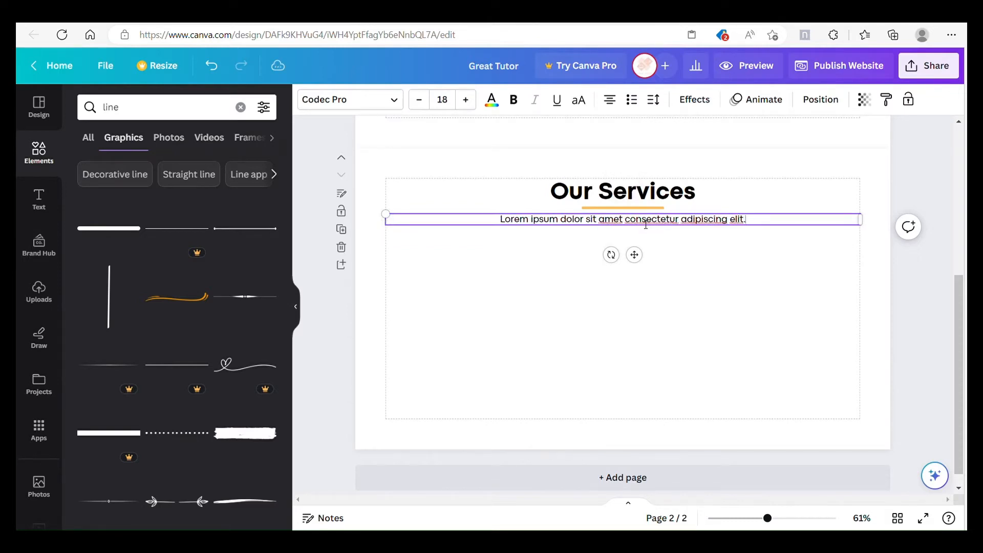
pyautogui.click(722, 331)
pyautogui.moveTo(722, 225); pyautogui.dragTo(722, 231)
pyautogui.click(686, 303)
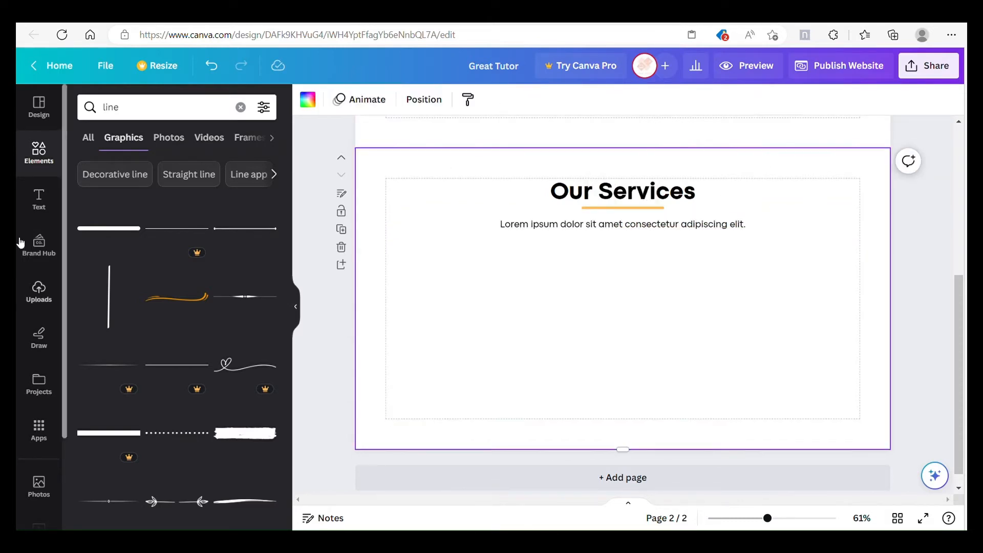
# Step: Set the font size of the paragraph under Our Services to 16
pyautogui.click(583, 231)
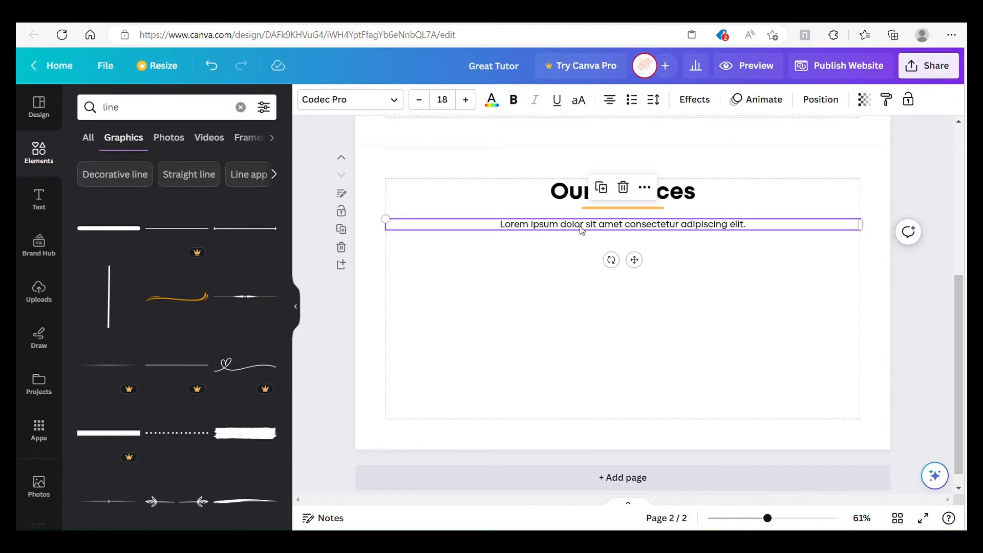
pyautogui.click(455, 105)
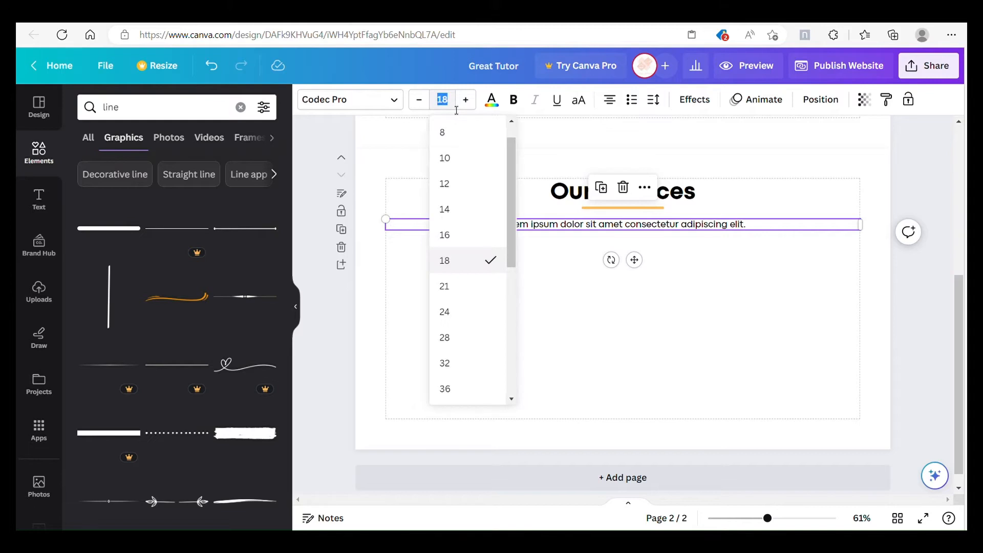
pyautogui.write('16')
pyautogui.press('Return')
pyautogui.click(700, 336)
# Step: Set the font size of the hero paragraph on the first page to 16.5
pyautogui.scroll(5, 701, 336)
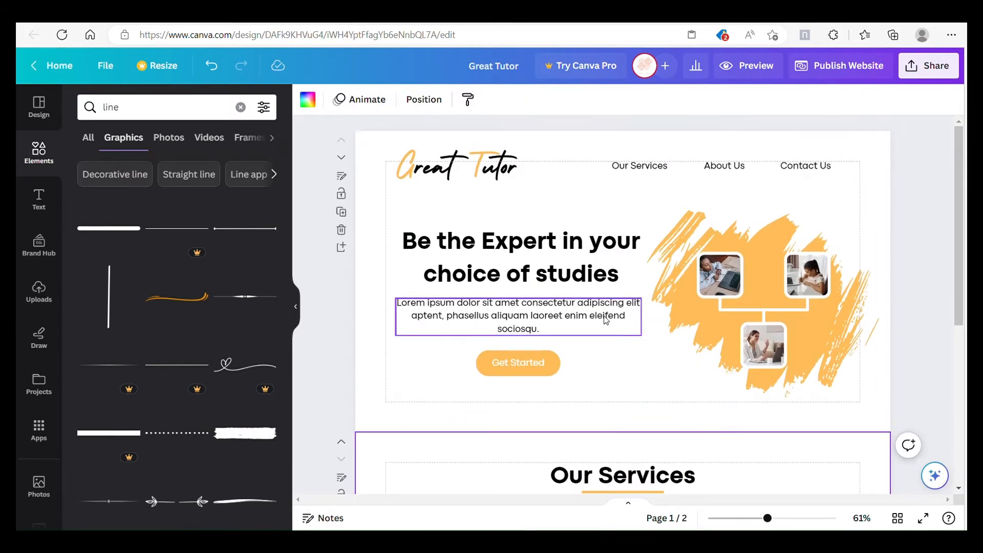
pyautogui.click(607, 317)
pyautogui.click(451, 104)
pyautogui.write('16.5')
pyautogui.press('Return')
pyautogui.click(453, 105)
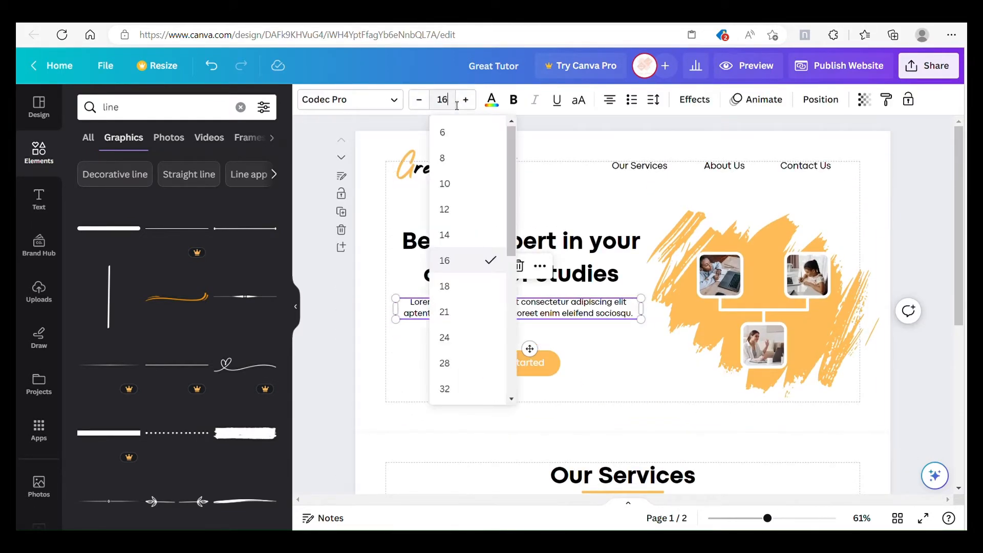
pyautogui.click(456, 106)
pyautogui.click(610, 364)
# Step: Set the font size of the paragraph under the Our Services heading to 16.5
pyautogui.click(640, 167)
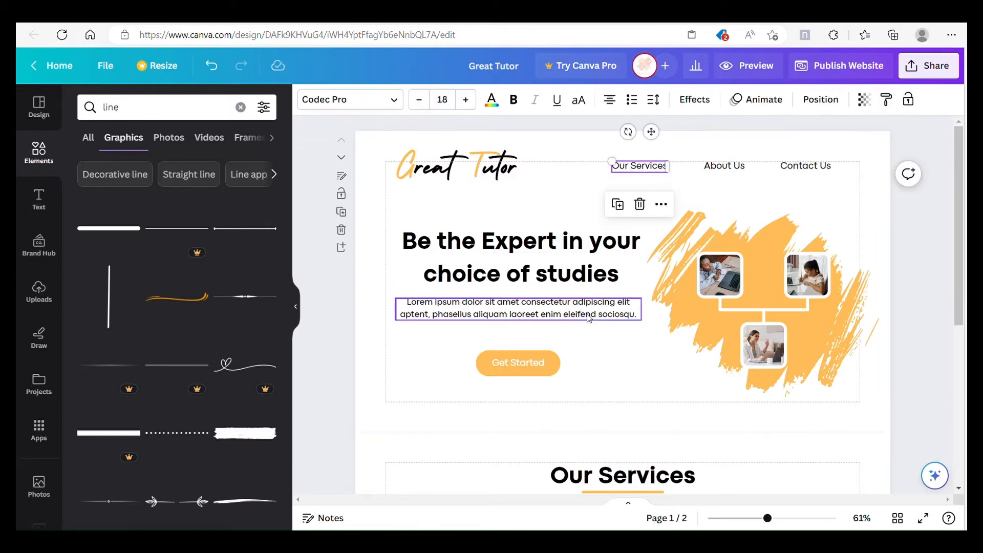
pyautogui.scroll(-5, 589, 314)
pyautogui.click(641, 207)
pyautogui.click(454, 107)
pyautogui.click(454, 107)
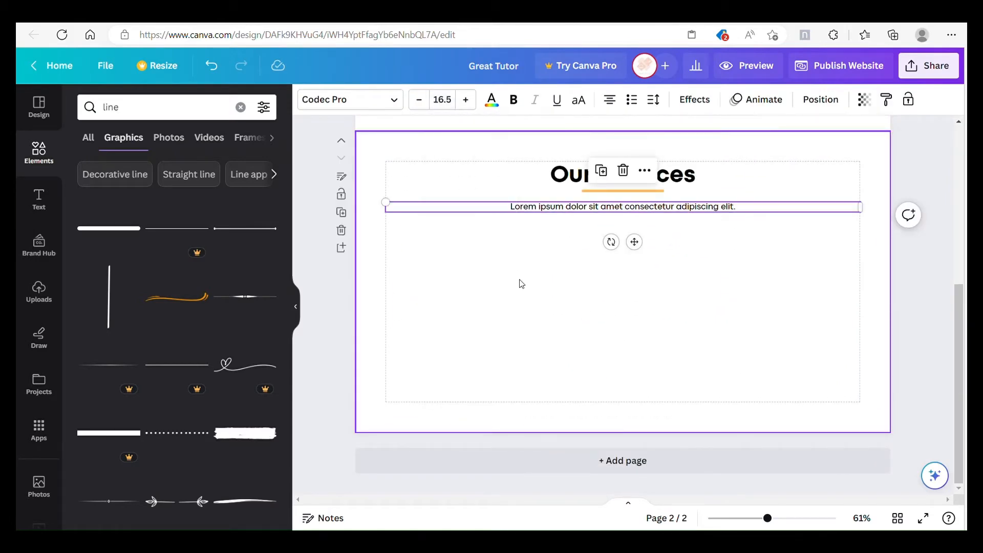
pyautogui.click(523, 282)
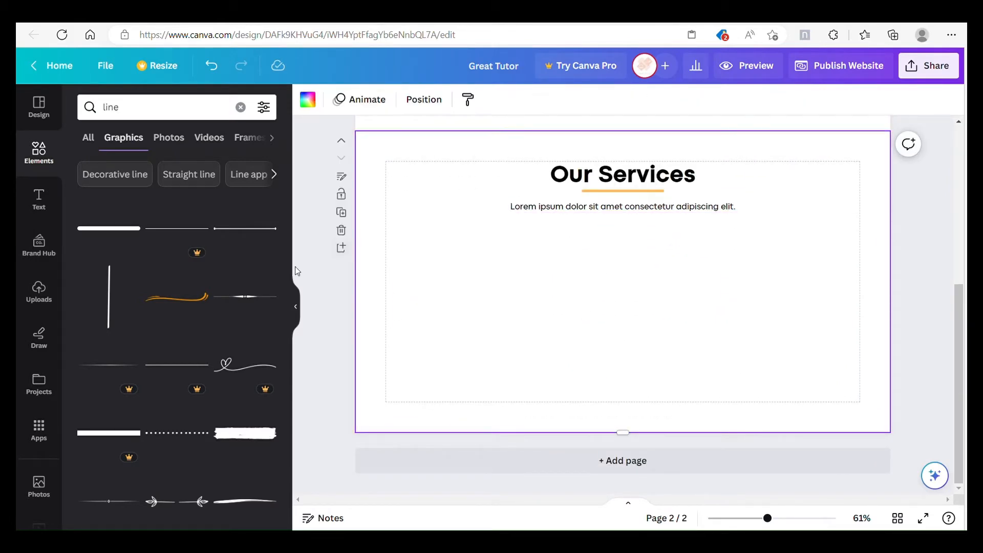
# Step: Add a circle from a shapes search, enlarge it slightly and place it near the second page's left margin below the paragraph
pyautogui.click(240, 108)
pyautogui.write('shapes')
pyautogui.press('Return')
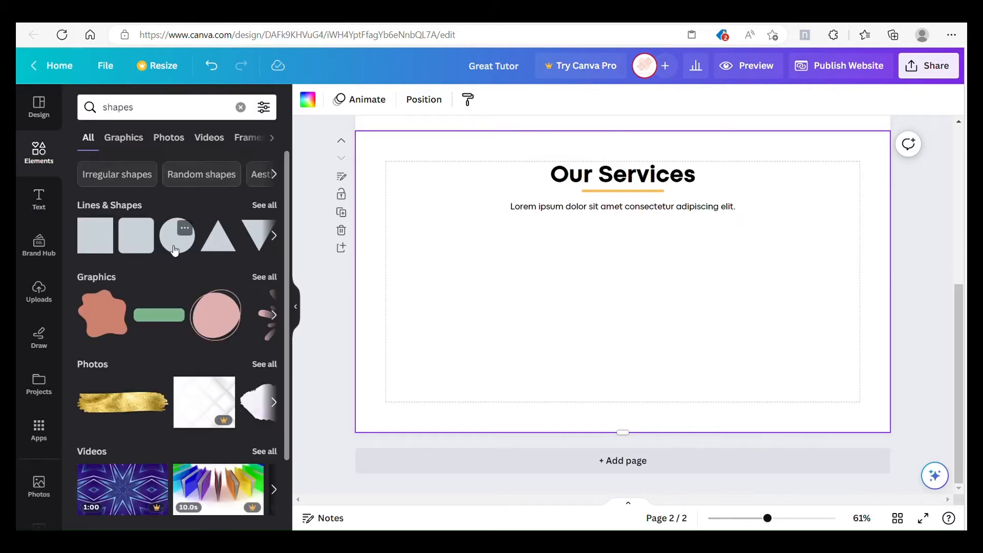
pyautogui.click(177, 236)
pyautogui.moveTo(614, 298); pyautogui.dragTo(444, 303)
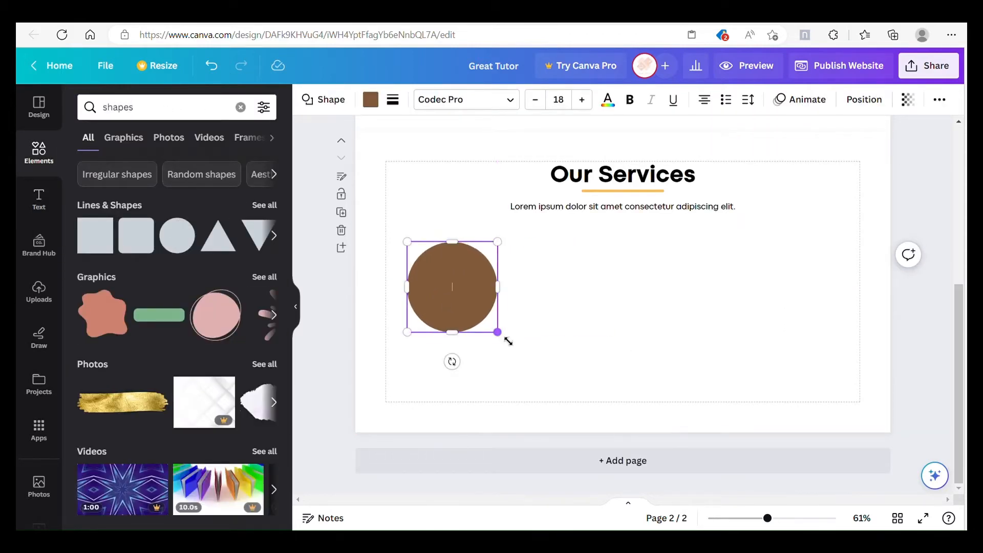
pyautogui.moveTo(508, 341); pyautogui.dragTo(517, 344)
pyautogui.click(528, 330)
pyautogui.moveTo(483, 317); pyautogui.dragTo(476, 309)
pyautogui.click(574, 289)
# Step: Fill the circle with the document's orange
pyautogui.click(474, 276)
pyautogui.click(371, 100)
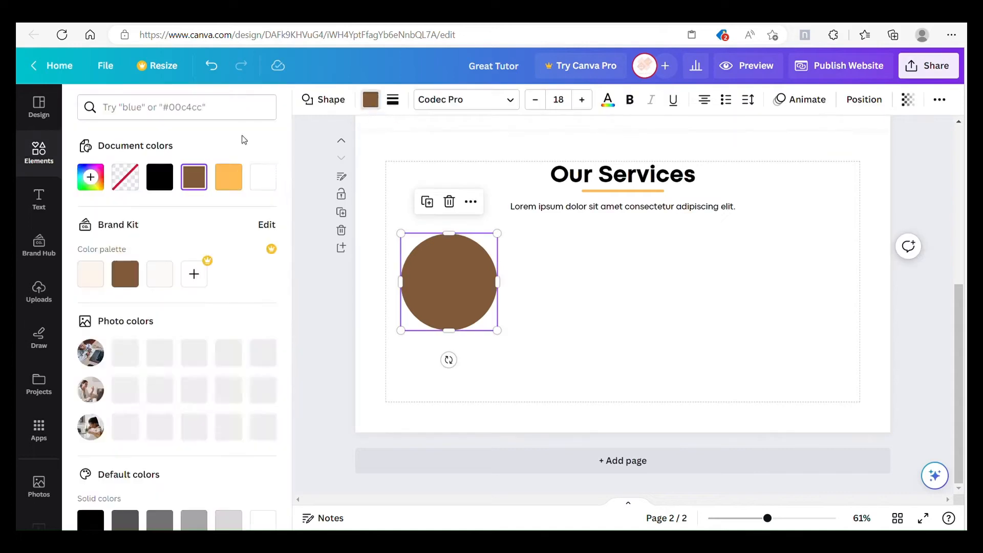
pyautogui.click(229, 177)
pyautogui.click(588, 292)
# Step: Search the graphics for "book", add the open-book line drawing and shrink it to about 184 by 103
pyautogui.click(39, 152)
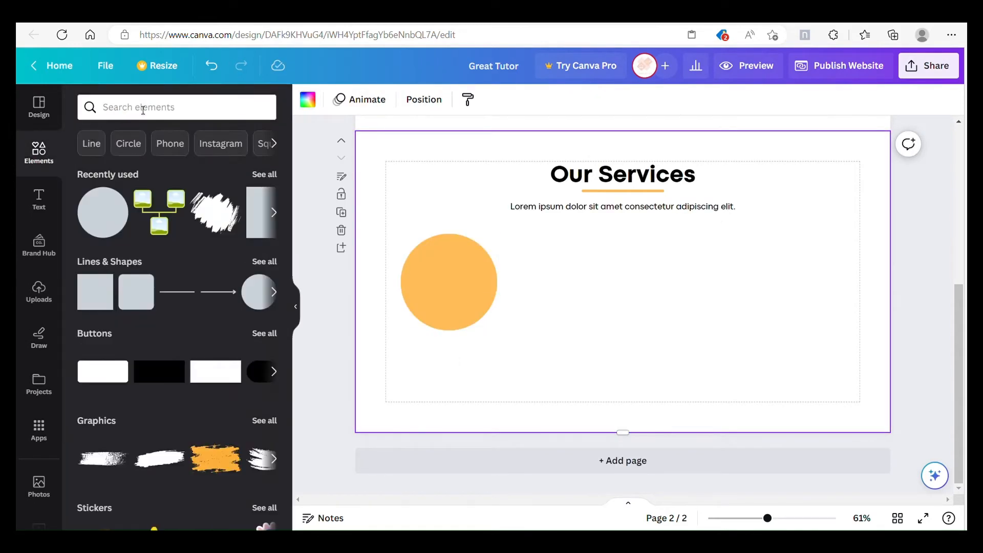
pyautogui.click(143, 105)
pyautogui.write('book')
pyautogui.press('Return')
pyautogui.click(126, 138)
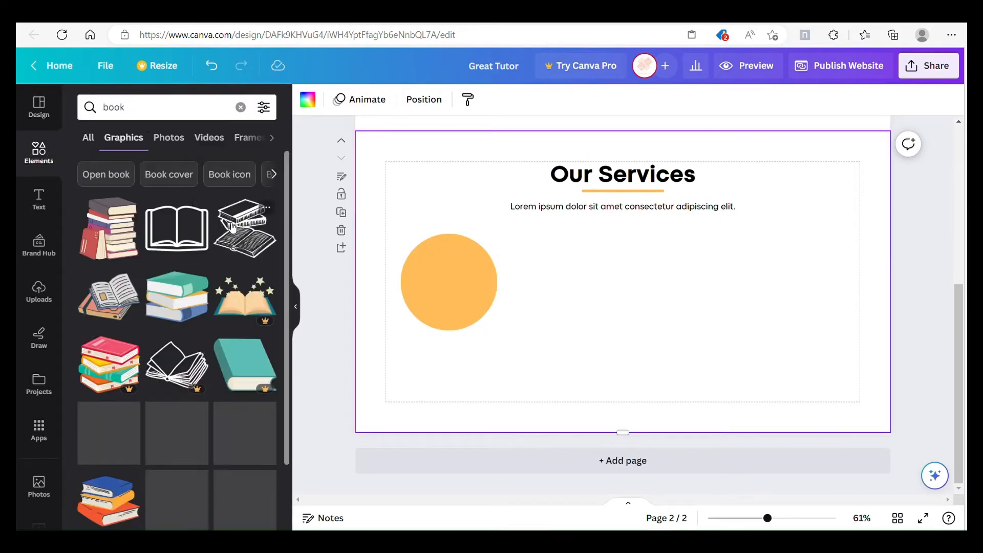
pyautogui.scroll(-1, 177, 308)
pyautogui.click(176, 376)
pyautogui.moveTo(734, 350); pyautogui.dragTo(589, 261)
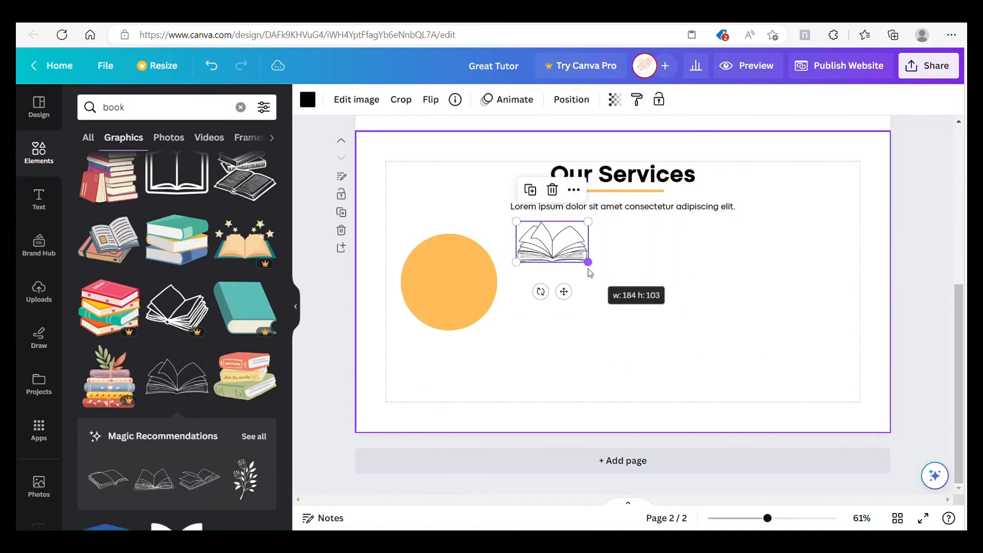
# Step: Centre the open-book drawing on the orange circle and colour it white
pyautogui.moveTo(564, 292); pyautogui.dragTo(461, 332)
pyautogui.click(307, 99)
pyautogui.click(195, 185)
pyautogui.click(618, 311)
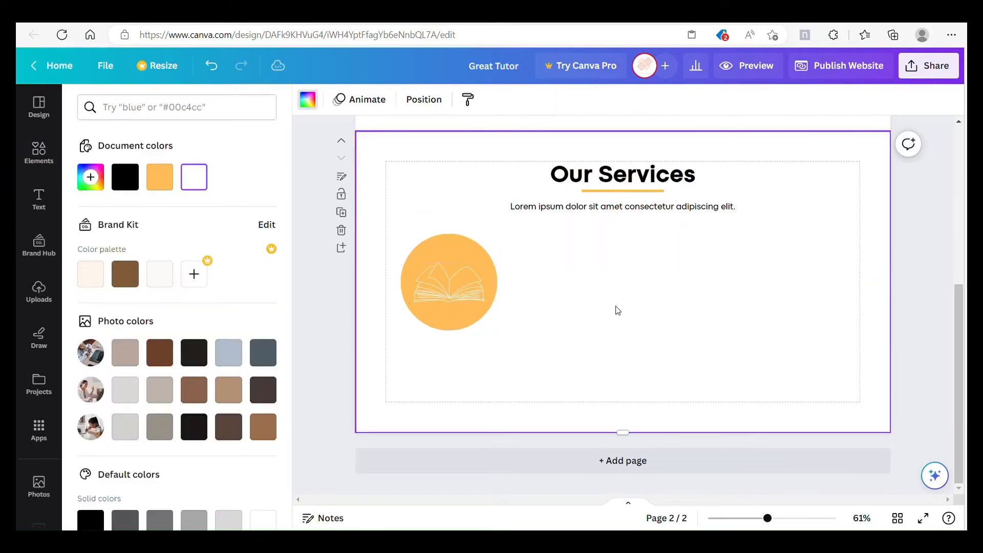
# Step: Duplicate the circle with its book drawing twice to form an evenly spaced row of three
pyautogui.moveTo(449, 292); pyautogui.dragTo(633, 304)
pyautogui.hotkey('ctrl', 'd')
pyautogui.hotkey('ctrl', 'd')
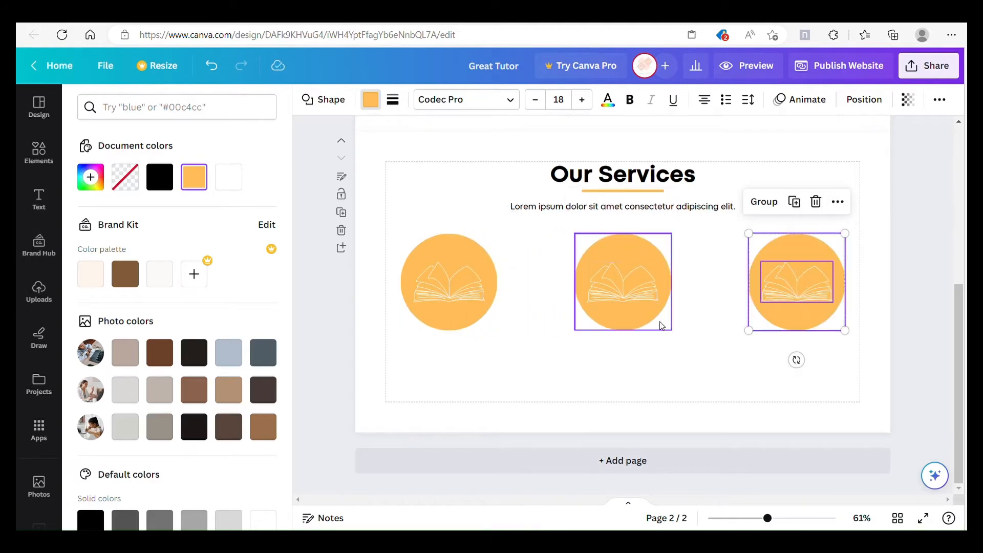
pyautogui.click(707, 328)
# Step: Delete the book drawings from the second and third circles
pyautogui.click(635, 287)
pyautogui.press('Delete')
pyautogui.click(807, 285)
pyautogui.press('Delete')
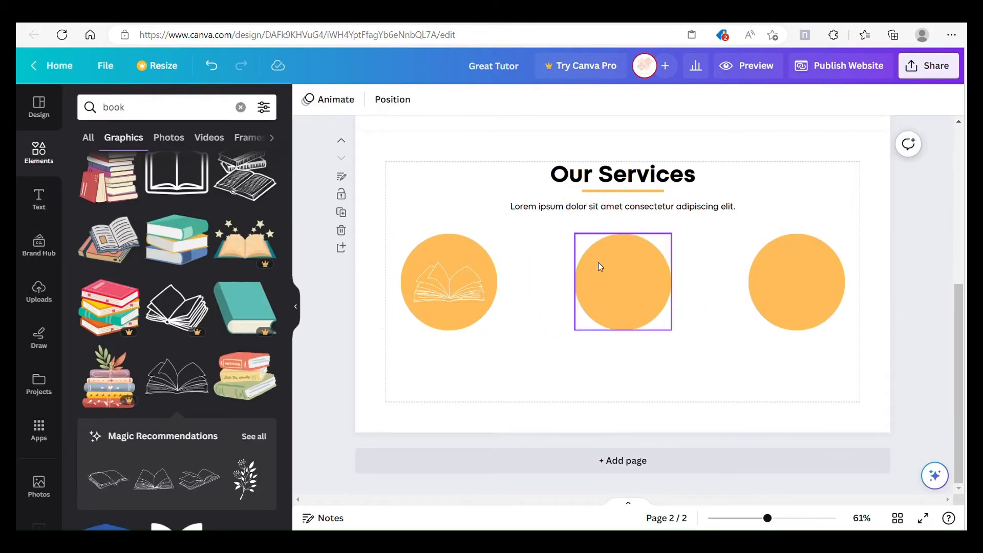
# Step: Add the 24/7 phone graphic with radiating dashes from a "24/7" search, fit it inside the middle circle and colour it white
pyautogui.doubleClick(167, 110)
pyautogui.write('24/7')
pyautogui.press('Return')
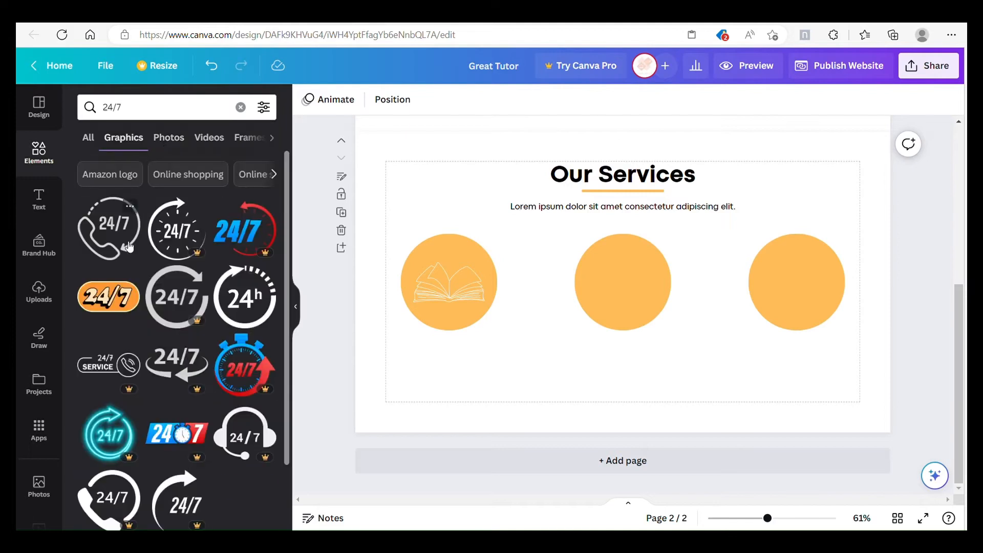
pyautogui.scroll(-5, 138, 251)
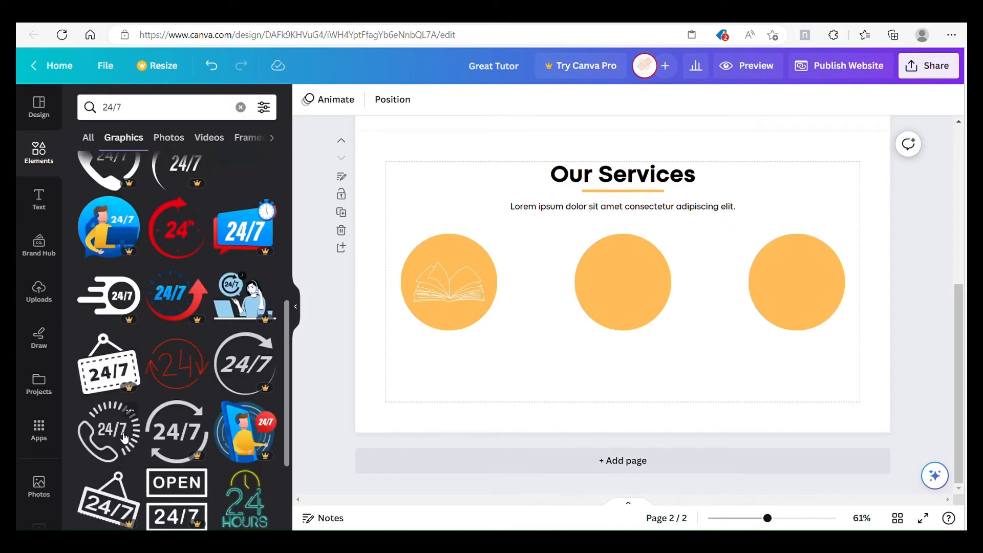
pyautogui.click(124, 437)
pyautogui.moveTo(686, 342); pyautogui.dragTo(643, 311)
pyautogui.click(308, 99)
pyautogui.click(228, 176)
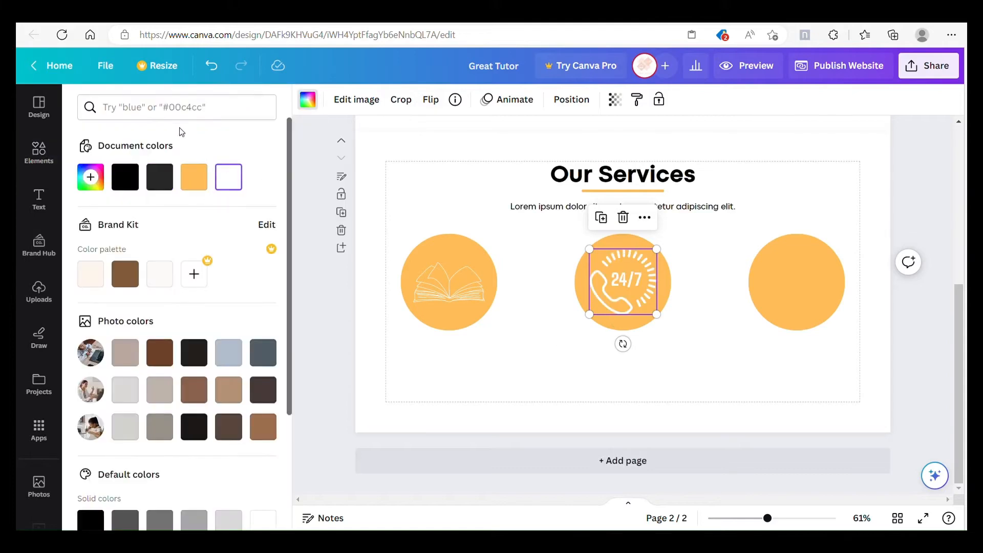
pyautogui.press('Escape')
# Step: Add the graduation-cap monitor graphic from an "online class" search, fit it inside the third circle and colour it white
pyautogui.click(188, 108)
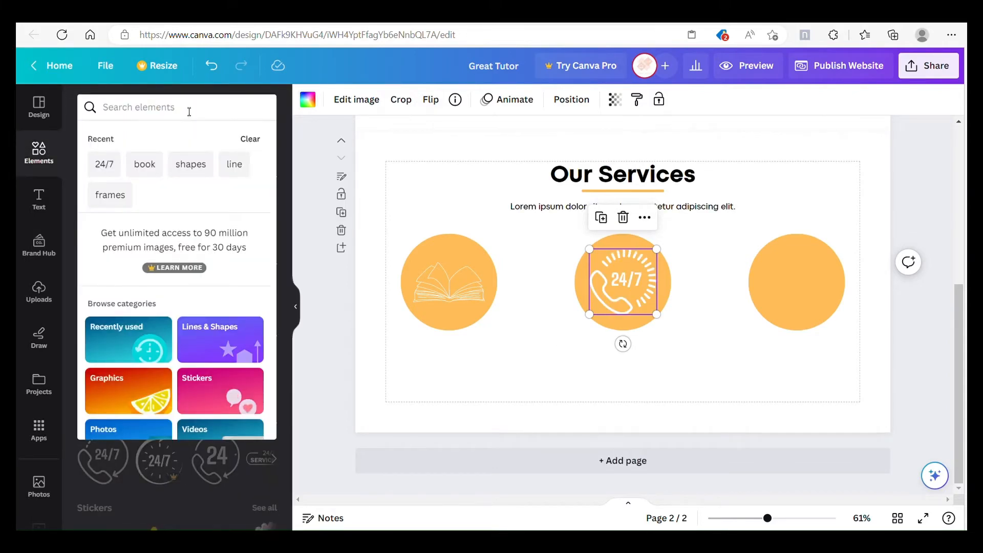
pyautogui.write('online c')
pyautogui.click(149, 159)
pyautogui.click(123, 137)
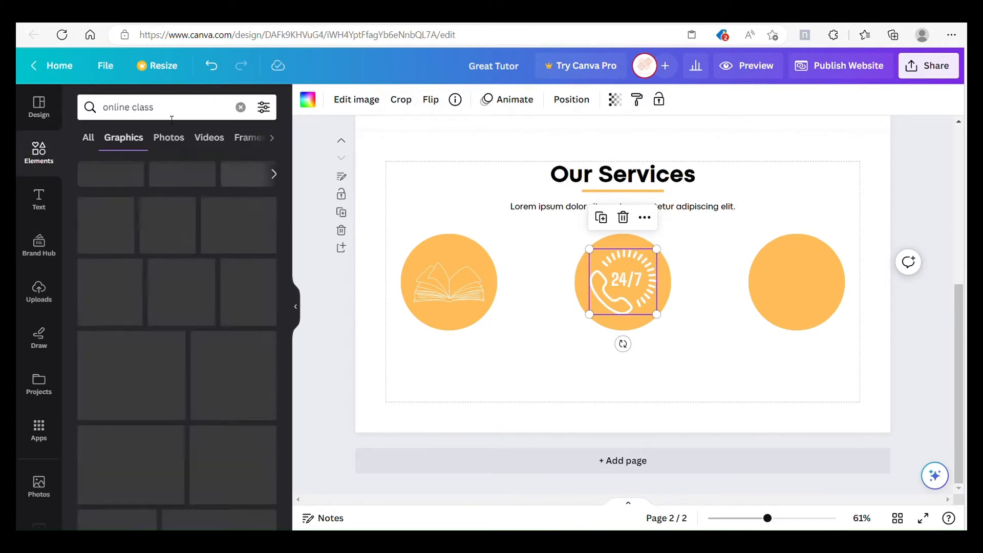
pyautogui.scroll(-5, 210, 277)
pyautogui.scroll(-10, 210, 277)
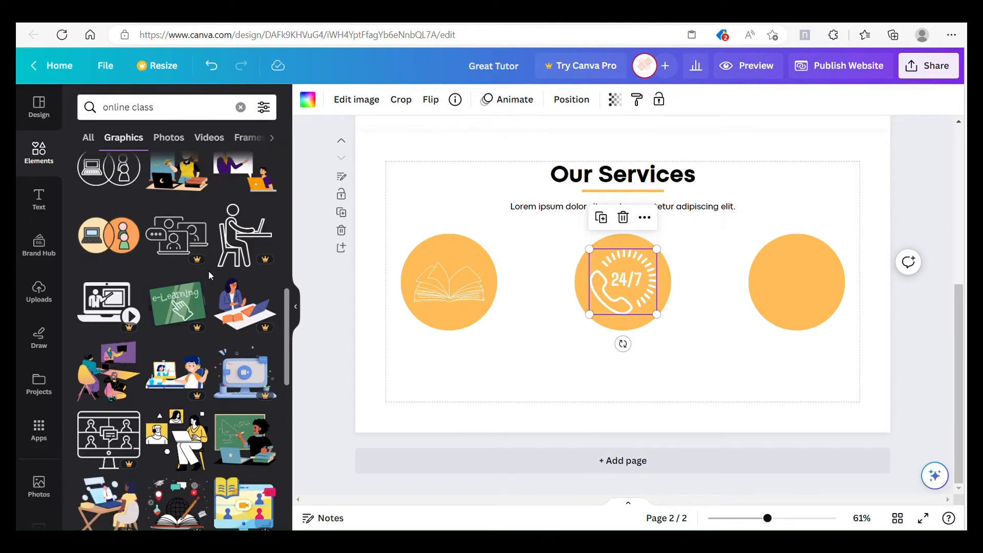
pyautogui.scroll(-3, 208, 275)
pyautogui.click(123, 197)
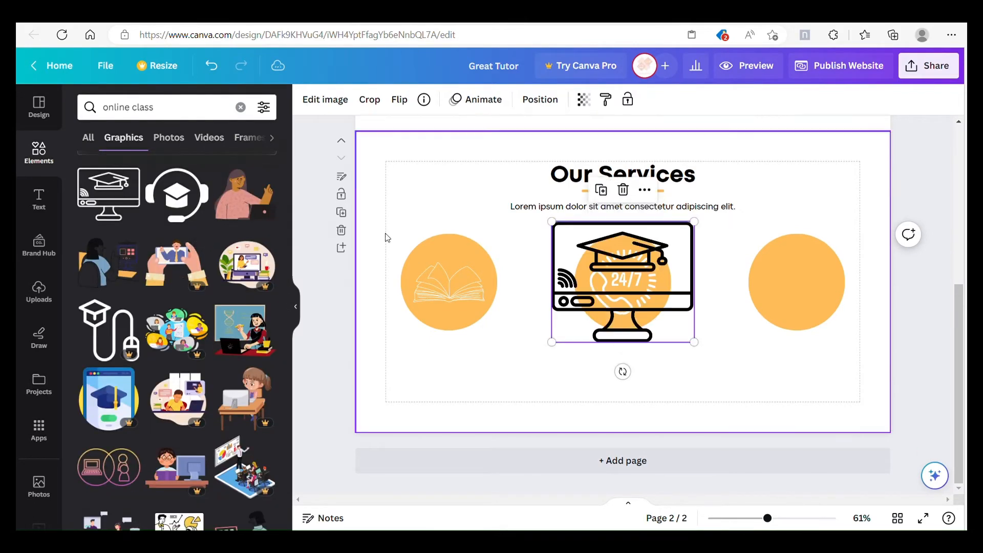
pyautogui.moveTo(695, 343); pyautogui.dragTo(812, 292)
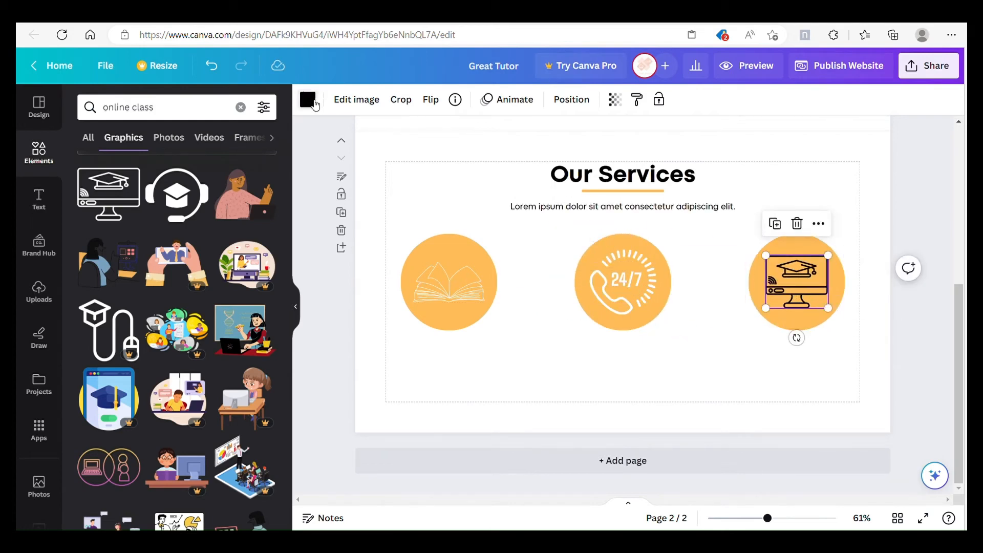
pyautogui.click(308, 100)
pyautogui.click(574, 366)
# Step: Duplicate the Our Services heading and move the copy beneath the book circle
pyautogui.rightClick(567, 171)
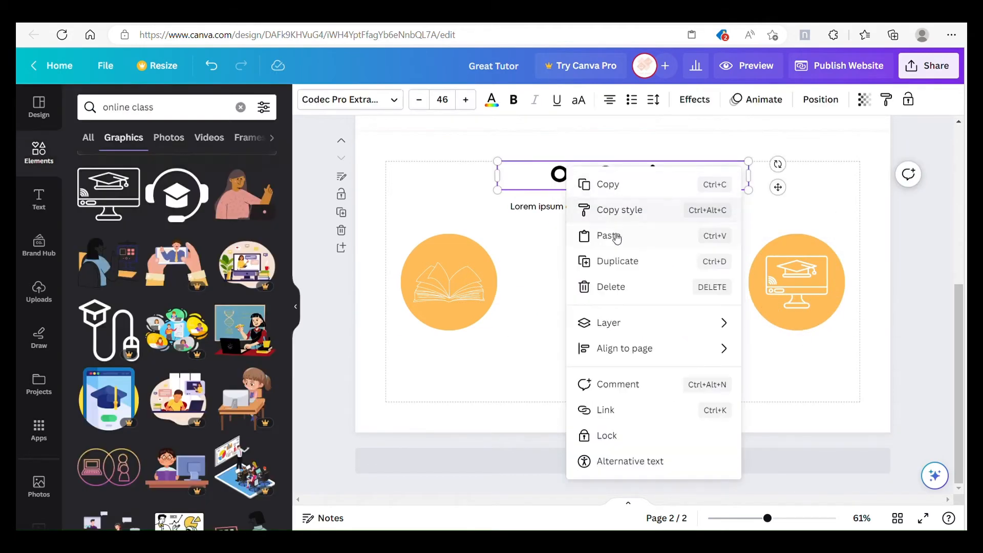
pyautogui.click(615, 261)
pyautogui.moveTo(608, 182); pyautogui.dragTo(482, 354)
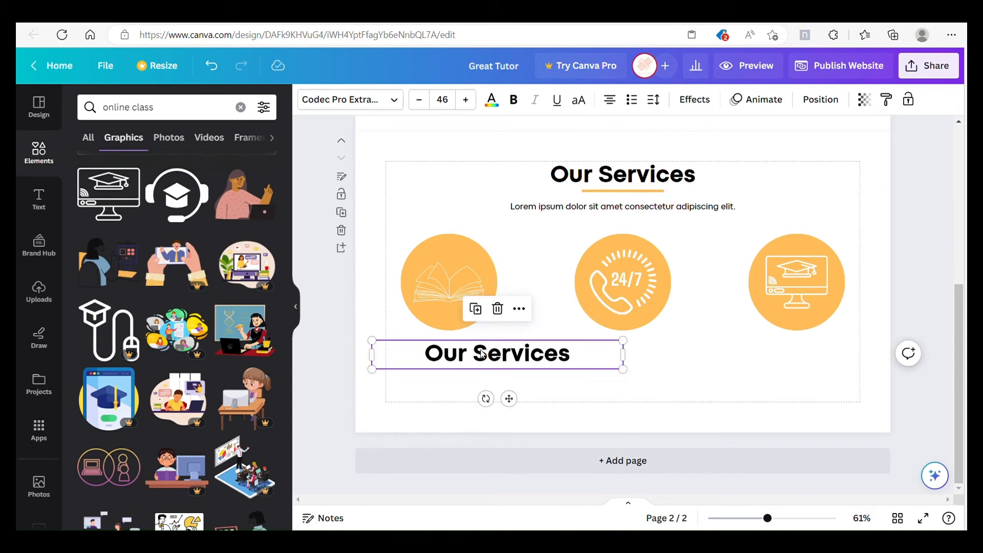
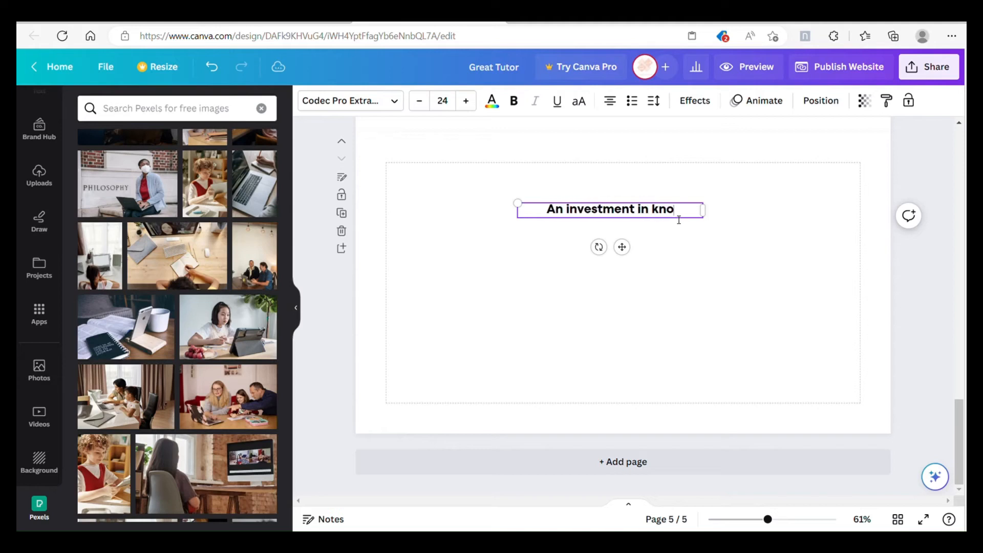
# Step: Complete the text as "An investment in knowledge pays the best interest", widen it to one line and centre it on the page
pyautogui.write('pays the best intere')
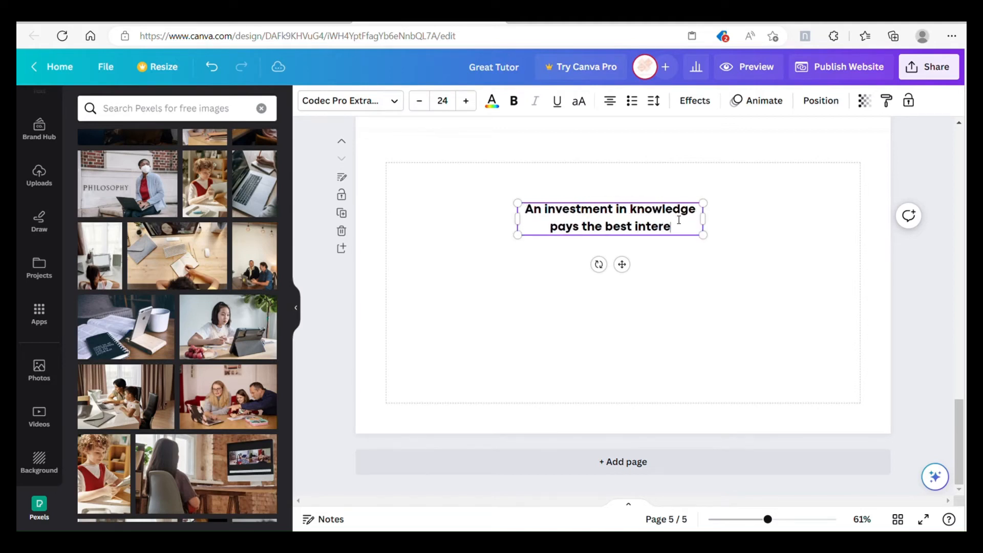
pyautogui.write('t')
pyautogui.moveTo(705, 219); pyautogui.dragTo(835, 221)
pyautogui.moveTo(688, 246); pyautogui.dragTo(644, 248)
# Step: Add the attribution "Benjamin Franklin" beneath the quote, separated by a blank line
pyautogui.click(787, 209)
pyautogui.doubleClick(779, 209)
pyautogui.press('Return')
pyautogui.press('Return')
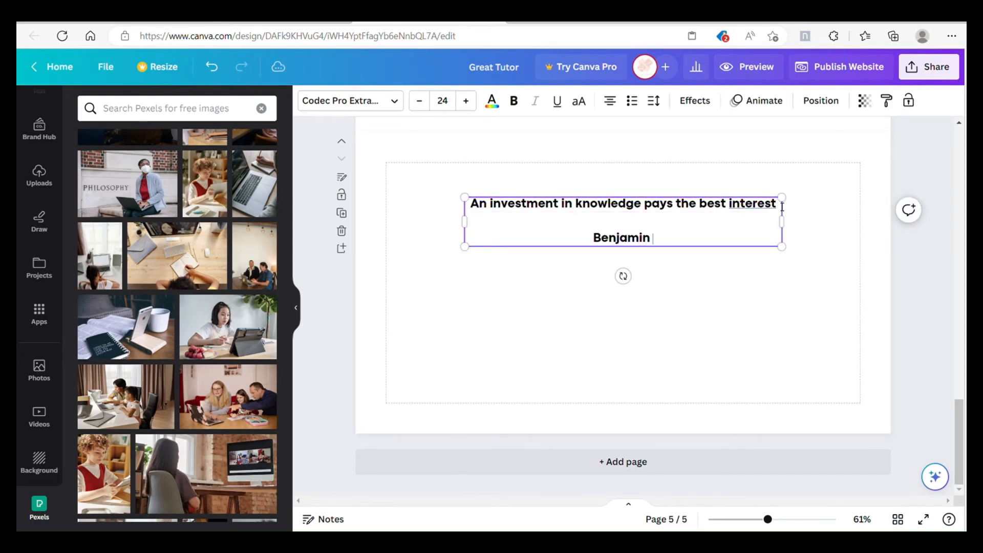
pyautogui.write('Benjamin Franklin')
pyautogui.click(762, 300)
# Step: Set the quote line's font to Codec Pro and nudge the text block slightly lower
pyautogui.tripleClick(681, 205)
pyautogui.click(366, 101)
pyautogui.click(208, 210)
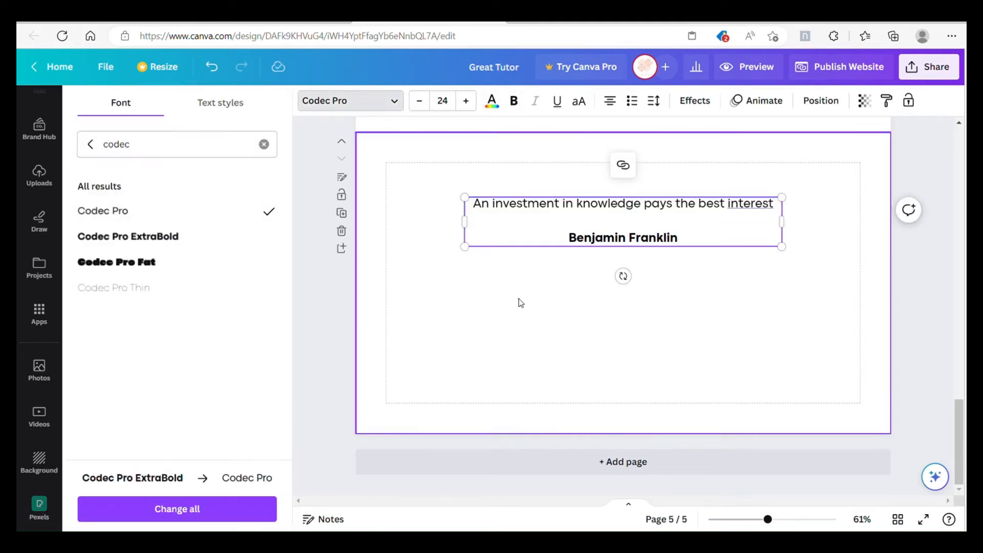
pyautogui.click(518, 299)
pyautogui.moveTo(710, 247); pyautogui.dragTo(711, 249)
pyautogui.click(524, 303)
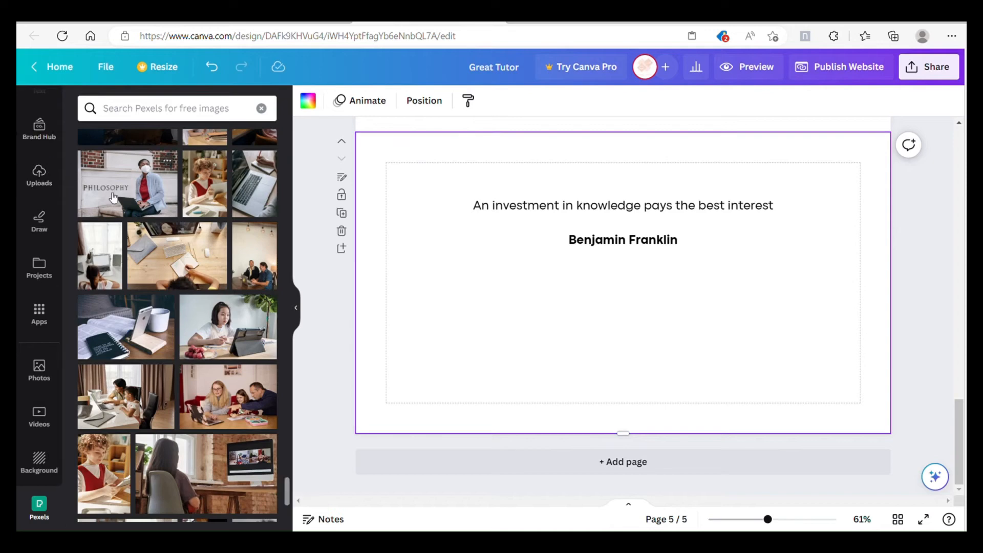
# Step: Add the solid closing quotation-mark graphic from a "quotes" search and place it small at the lower right of the quote
pyautogui.scroll(10, 100, 184)
pyautogui.scroll(4, 28, 172)
pyautogui.click(37, 155)
pyautogui.doubleClick(153, 110)
pyautogui.write('quotes')
pyautogui.press('Return')
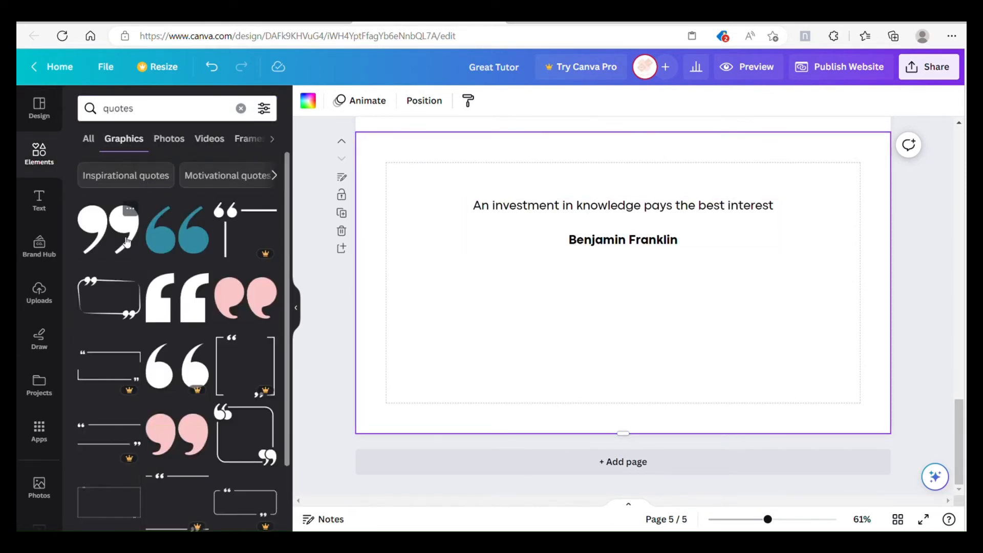
pyautogui.click(107, 228)
pyautogui.moveTo(687, 232); pyautogui.dragTo(779, 271)
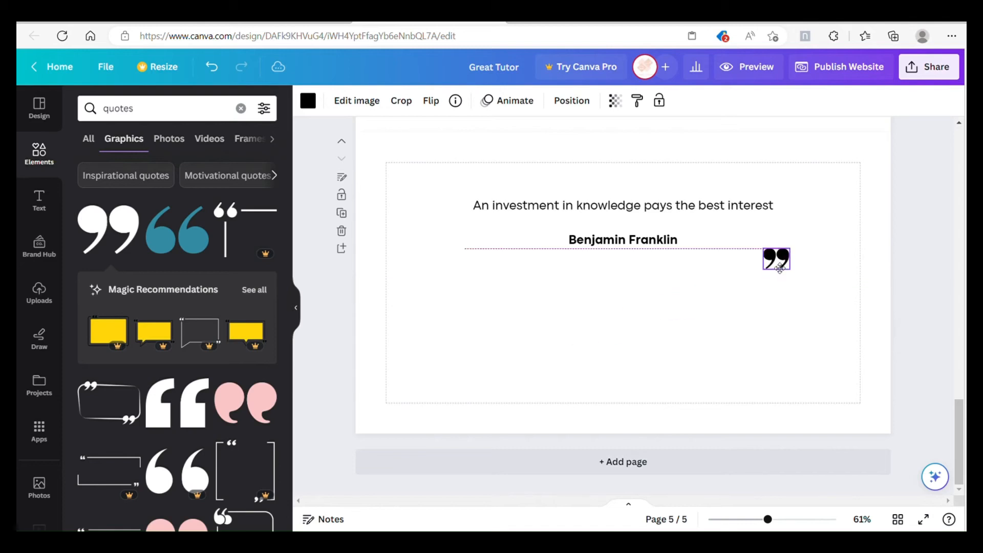
# Step: Colour the quotation mark orange, duplicate it to the upper left of the quote and flip the copy into an opening mark
pyautogui.click(310, 106)
pyautogui.click(160, 178)
pyautogui.rightClick(780, 260)
pyautogui.click(839, 311)
pyautogui.moveTo(805, 313); pyautogui.dragTo(447, 250)
pyautogui.click(432, 100)
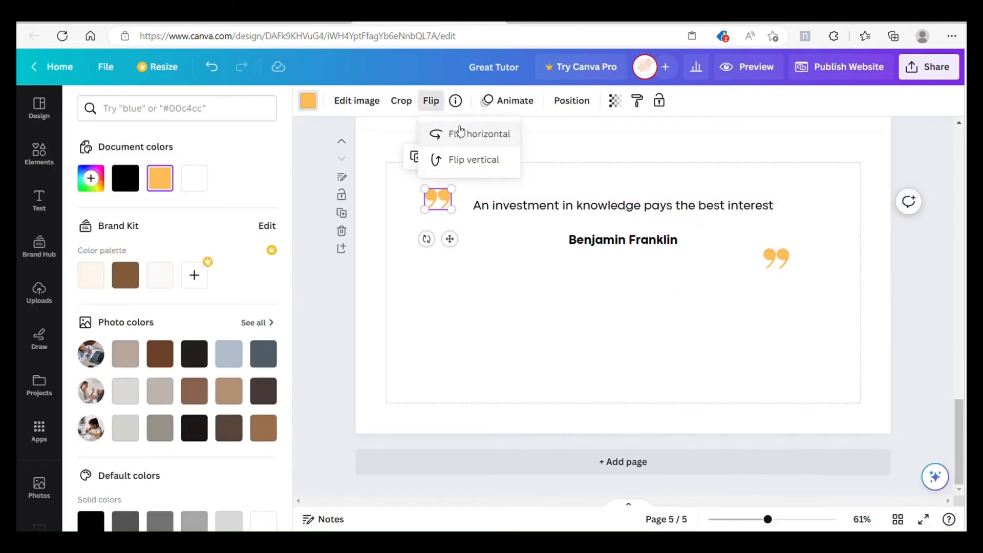
pyautogui.click(496, 161)
pyautogui.click(686, 330)
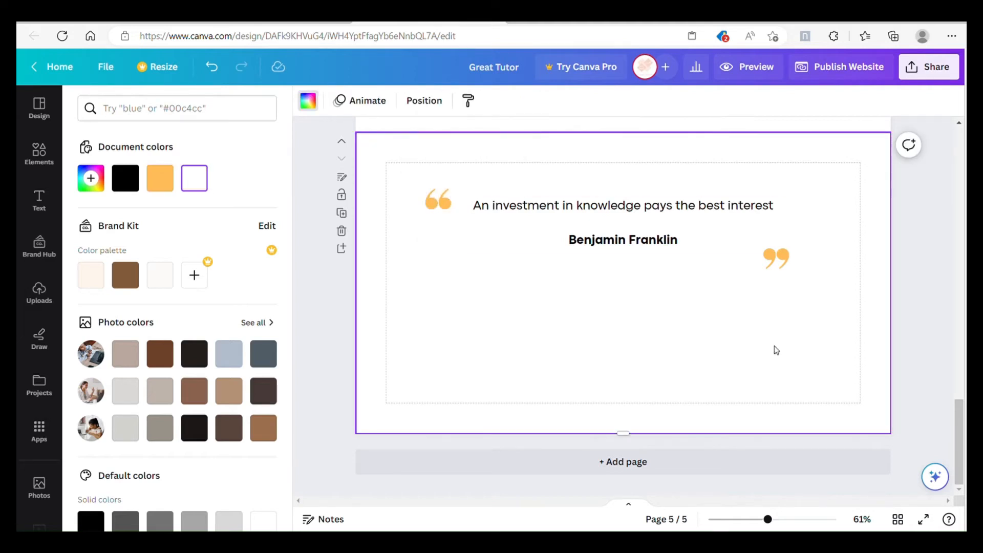
# Step: Group the quote text with both quotation marks and move the group slightly to centre it on the page
pyautogui.moveTo(813, 304); pyautogui.dragTo(404, 179)
pyautogui.click(567, 166)
pyautogui.moveTo(650, 219); pyautogui.dragTo(666, 215)
pyautogui.click(731, 325)
# Step: Copy the hero section's lorem ipsum paragraph to the quote page and centre it beneath the quote
pyautogui.scroll(15, 580, 327)
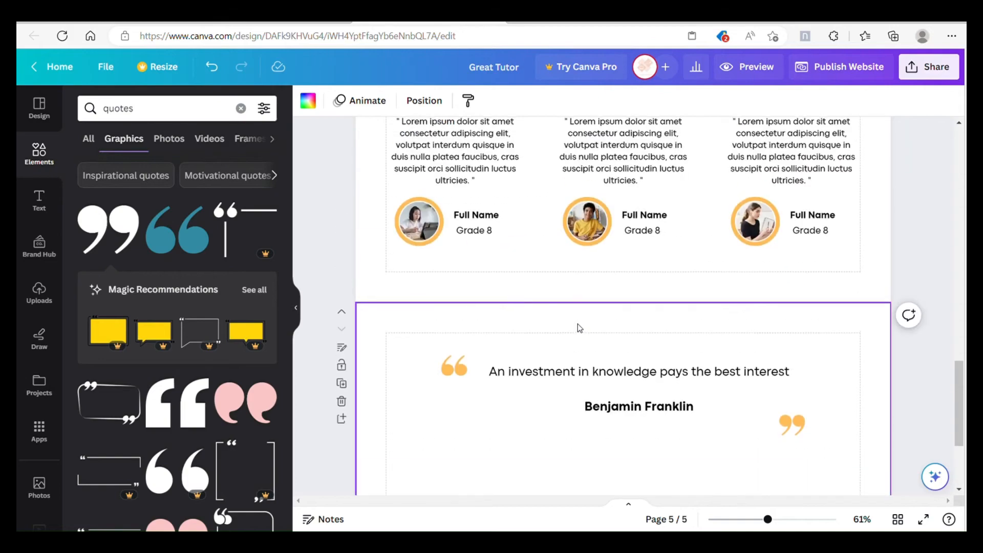
pyautogui.scroll(5, 529, 243)
pyautogui.click(533, 303)
pyautogui.rightClick(552, 304)
pyautogui.click(575, 259)
pyautogui.scroll(-20, 610, 312)
pyautogui.rightClick(606, 295)
pyautogui.click(648, 363)
pyautogui.moveTo(529, 349); pyautogui.dragTo(641, 351)
pyautogui.click(715, 355)
# Step: Copy the hero's Get Started button to the quote page and centre it beneath the paragraph
pyautogui.scroll(20, 872, 321)
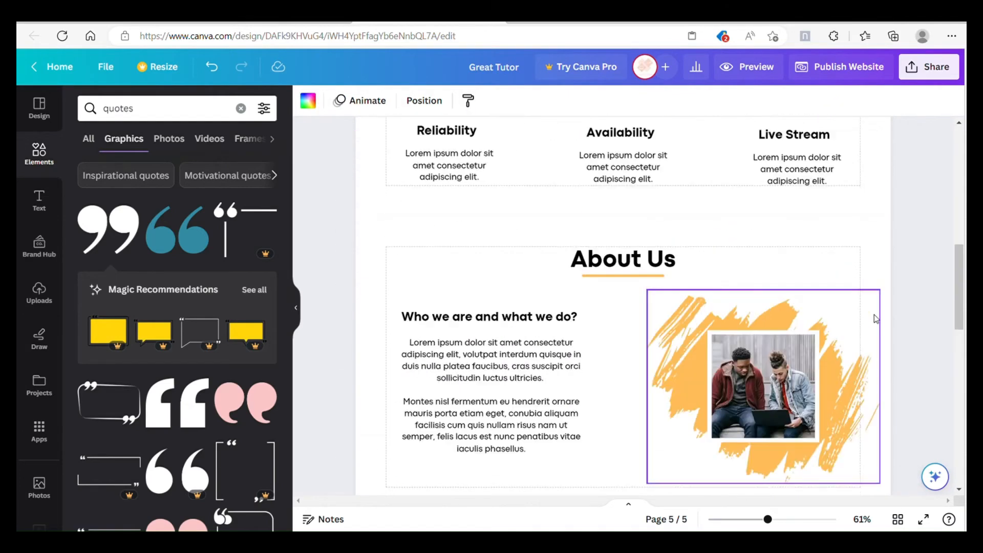
pyautogui.rightClick(544, 362)
pyautogui.click(585, 224)
pyautogui.scroll(-12, 682, 322)
pyautogui.scroll(-15, 685, 326)
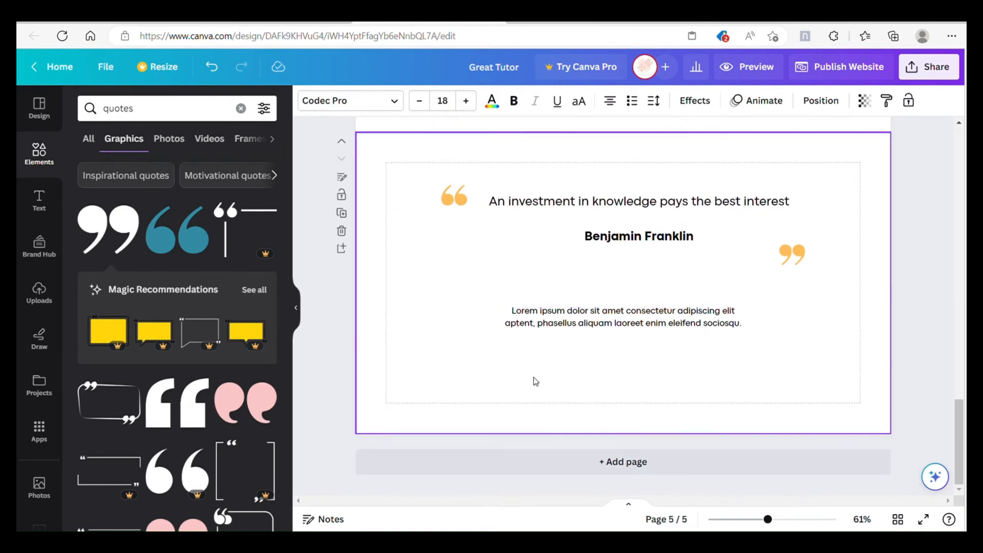
pyautogui.rightClick(615, 367)
pyautogui.click(646, 429)
pyautogui.moveTo(535, 413); pyautogui.dragTo(645, 417)
pyautogui.click(708, 382)
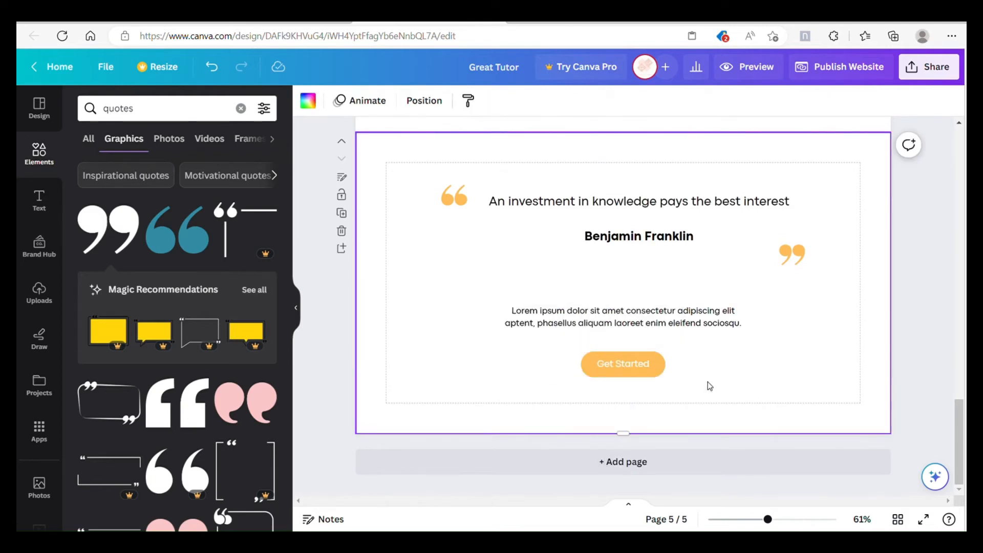
# Step: Add a sixth page and copy the About Us heading with its orange underline onto it
pyautogui.click(624, 461)
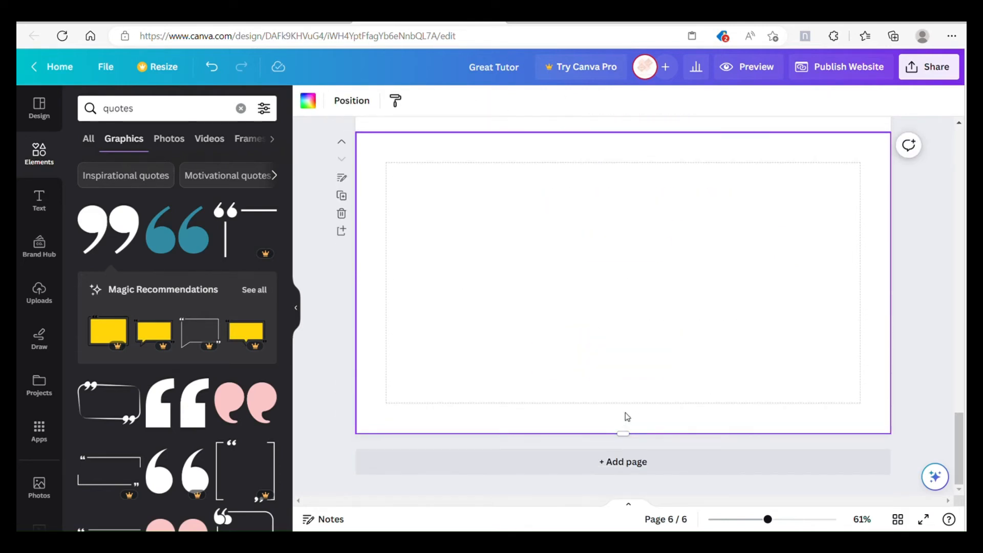
pyautogui.scroll(10, 704, 309)
pyautogui.click(658, 368)
pyautogui.moveTo(689, 327); pyautogui.dragTo(646, 370)
pyautogui.click(592, 305)
pyautogui.scroll(-15, 684, 333)
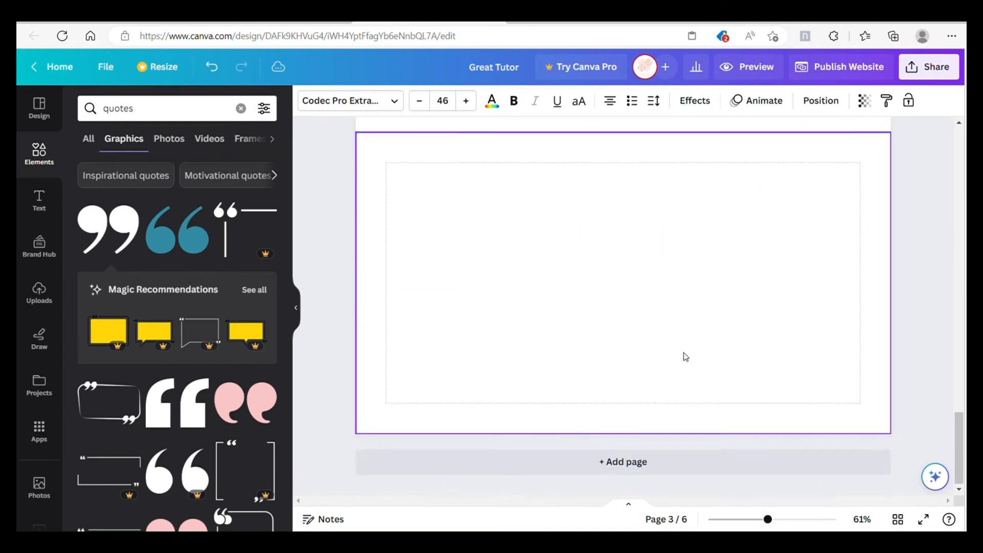
pyautogui.scroll(2, 683, 352)
pyautogui.rightClick(637, 308)
pyautogui.click(676, 371)
# Step: Change the copied heading's wording to "Contact Us"
pyautogui.doubleClick(623, 291)
pyautogui.doubleClick(609, 291)
pyautogui.write('Contact')
pyautogui.click(697, 337)
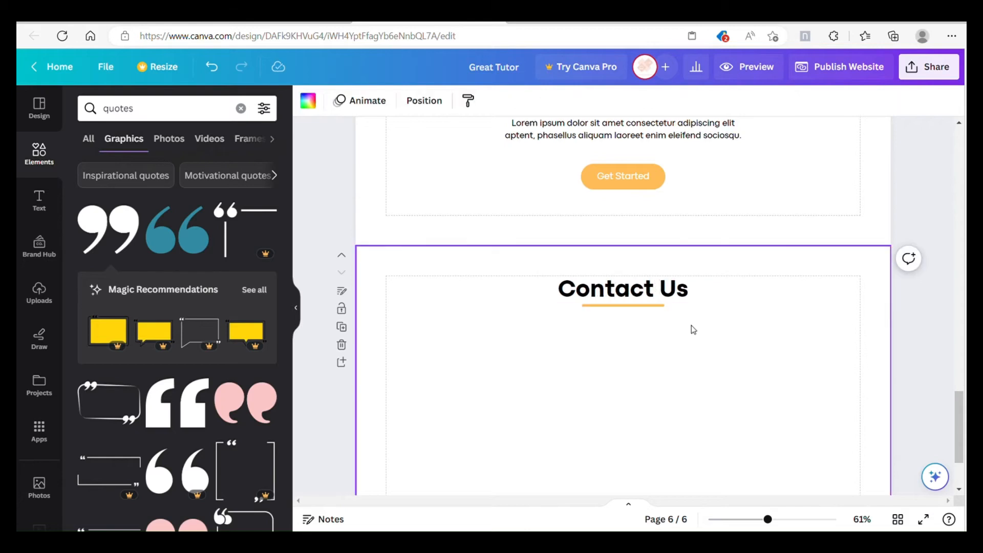
# Step: Copy the quote page's lorem ipsum paragraph and place it centred beneath the Contact Us heading
pyautogui.scroll(3, 689, 358)
pyautogui.click(702, 308)
pyautogui.rightClick(701, 307)
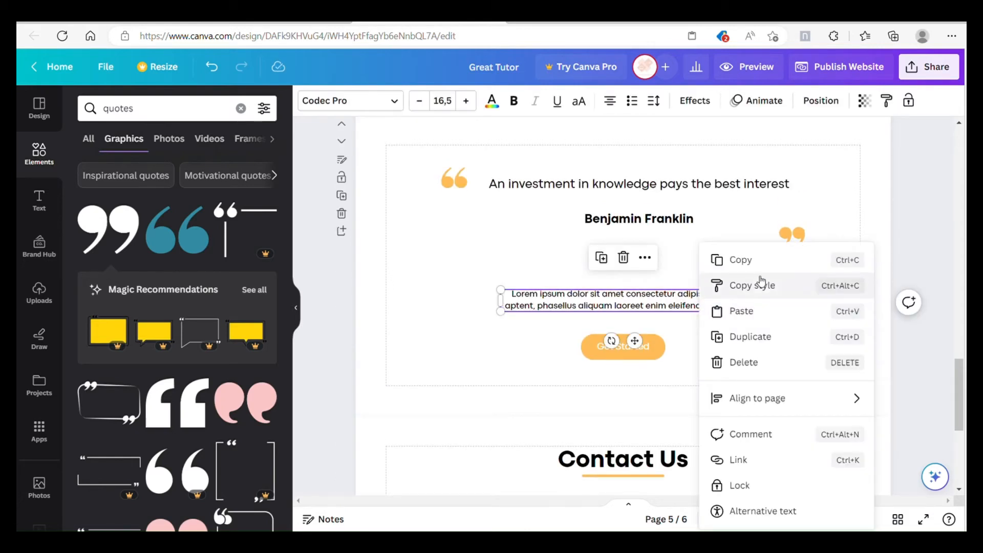
pyautogui.click(718, 259)
pyautogui.scroll(-3, 676, 325)
pyautogui.rightClick(670, 320)
pyautogui.click(630, 364)
pyautogui.moveTo(639, 418); pyautogui.dragTo(639, 325)
pyautogui.click(695, 357)
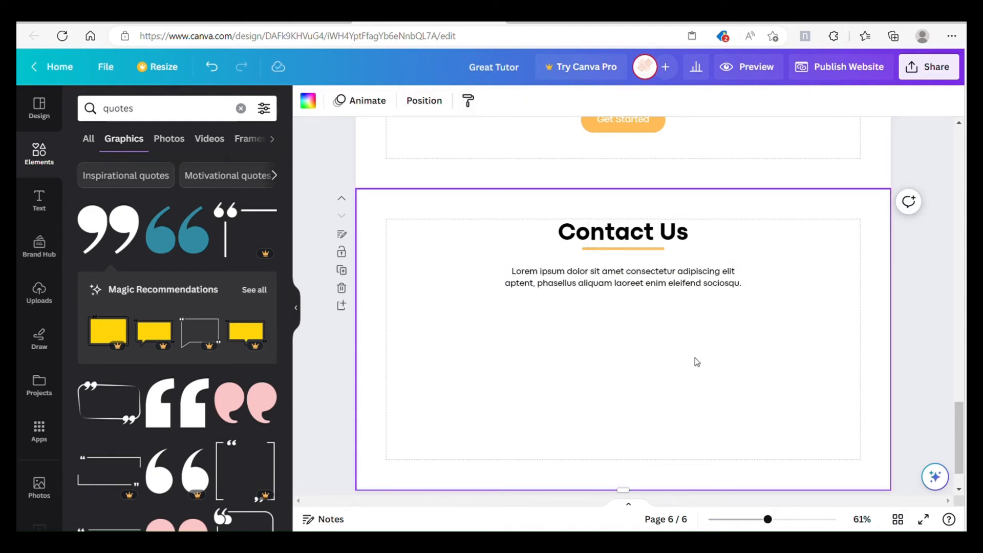
# Step: Duplicate the paragraph below itself, replace its text with the phone number, then narrow and reposition the box
pyautogui.click(662, 287)
pyautogui.rightClick(662, 290)
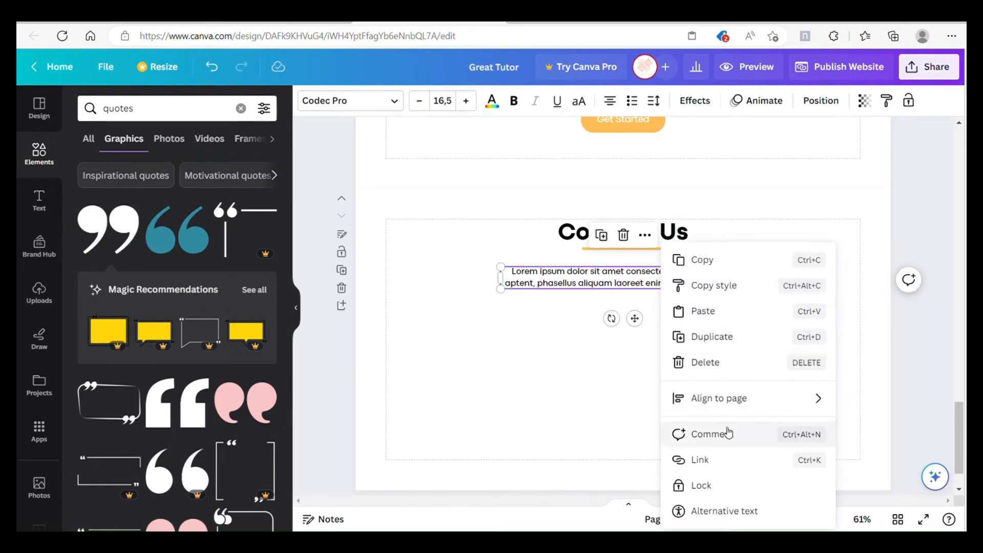
pyautogui.click(721, 337)
pyautogui.moveTo(677, 293); pyautogui.dragTo(678, 338)
pyautogui.doubleClick(678, 338)
pyautogui.write('+27 123 456 789 0')
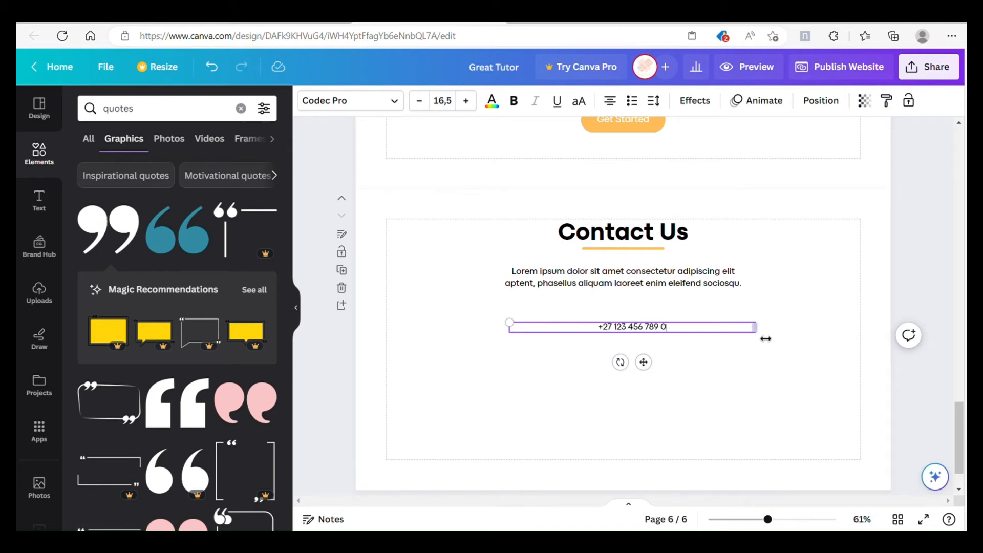
pyautogui.moveTo(766, 338); pyautogui.dragTo(587, 342)
pyautogui.moveTo(558, 356); pyautogui.dragTo(600, 368)
pyautogui.moveTo(697, 366); pyautogui.dragTo(729, 364)
# Step: Duplicate the phone number line directly beneath it and replace the copy's text with the contact e-mail address
pyautogui.rightClick(698, 332)
pyautogui.click(718, 337)
pyautogui.moveTo(700, 380); pyautogui.dragTo(703, 365)
pyautogui.click(705, 365)
pyautogui.rightClick(708, 348)
pyautogui.click(733, 357)
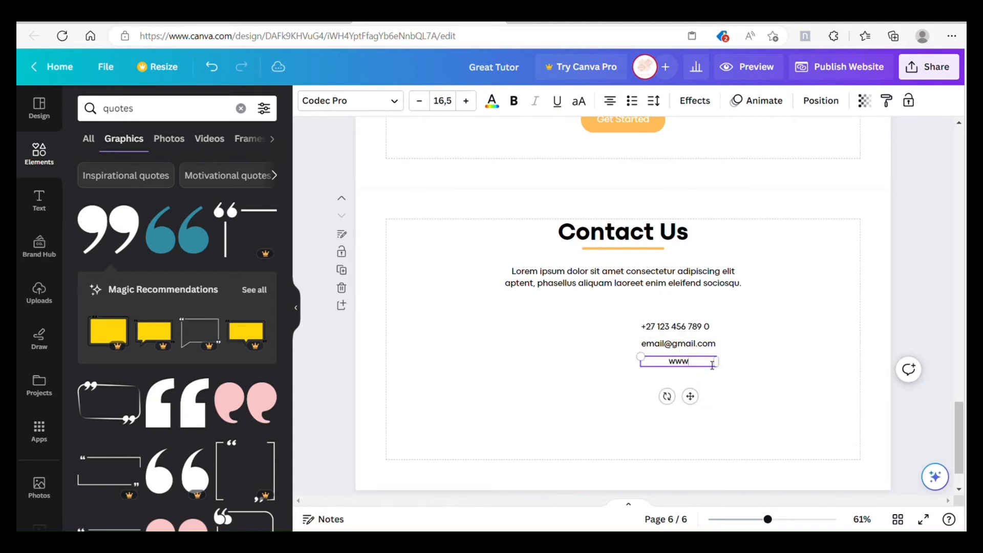
pyautogui.click(709, 371)
pyautogui.moveTo(703, 365)
pyautogui.mouseDown()
pyautogui.moveTo(700, 382)
pyautogui.moveTo(706, 360)
pyautogui.mouseUp()
pyautogui.moveTo(706, 376); pyautogui.dragTo(709, 387)
pyautogui.moveTo(712, 353); pyautogui.dragTo(714, 362)
pyautogui.click(752, 369)
# Step: Add the solid telephone handset graphic from a "phone" search and place it small beside the phone number
pyautogui.click(172, 109)
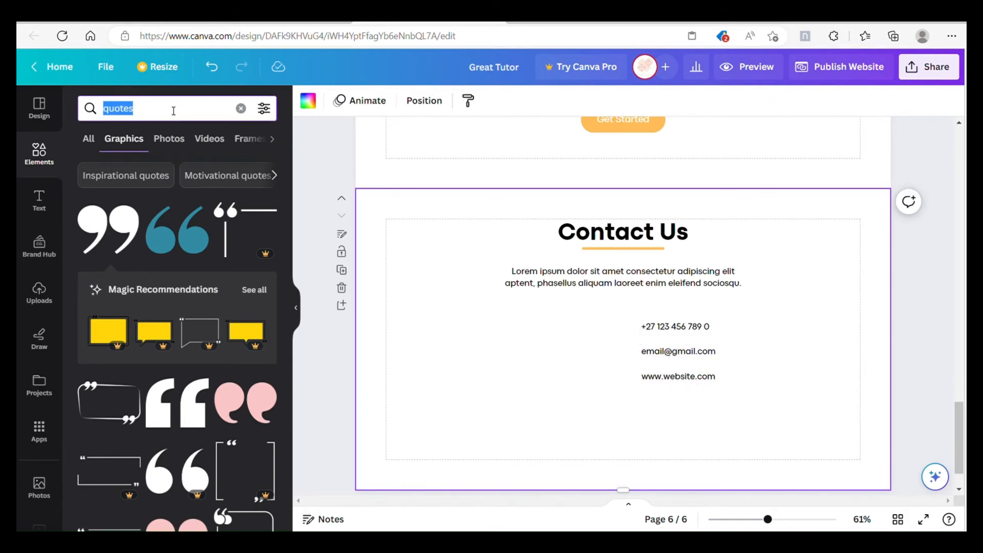
pyautogui.write('phone')
pyautogui.press('Return')
pyautogui.click(177, 228)
pyautogui.moveTo(667, 400); pyautogui.dragTo(621, 335)
pyautogui.click(778, 330)
# Step: Add the outlined envelope graphic from an "email" search and place it small beside the e-mail line
pyautogui.click(169, 108)
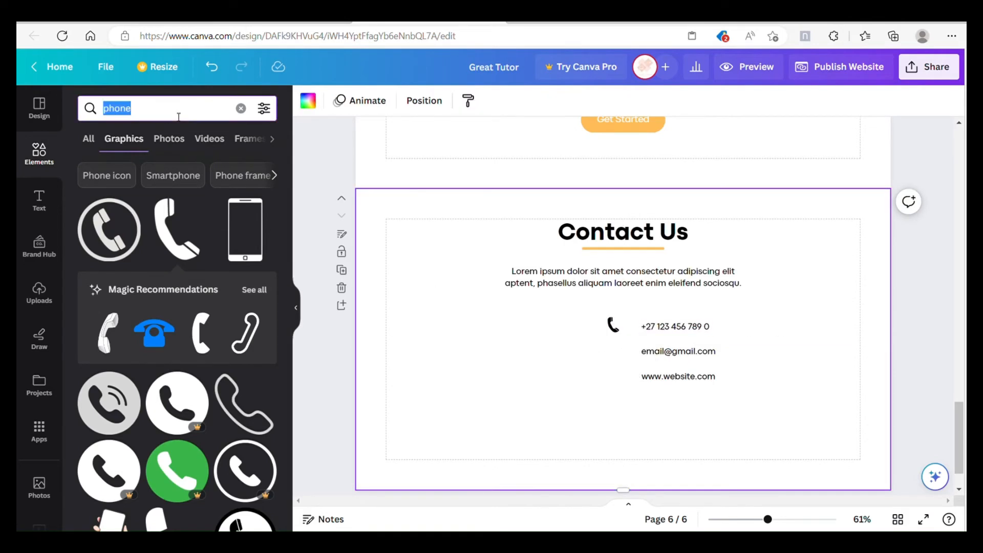
pyautogui.write('email')
pyautogui.press('Return')
pyautogui.click(176, 229)
pyautogui.moveTo(716, 400); pyautogui.dragTo(553, 294)
pyautogui.moveTo(551, 292); pyautogui.dragTo(612, 353)
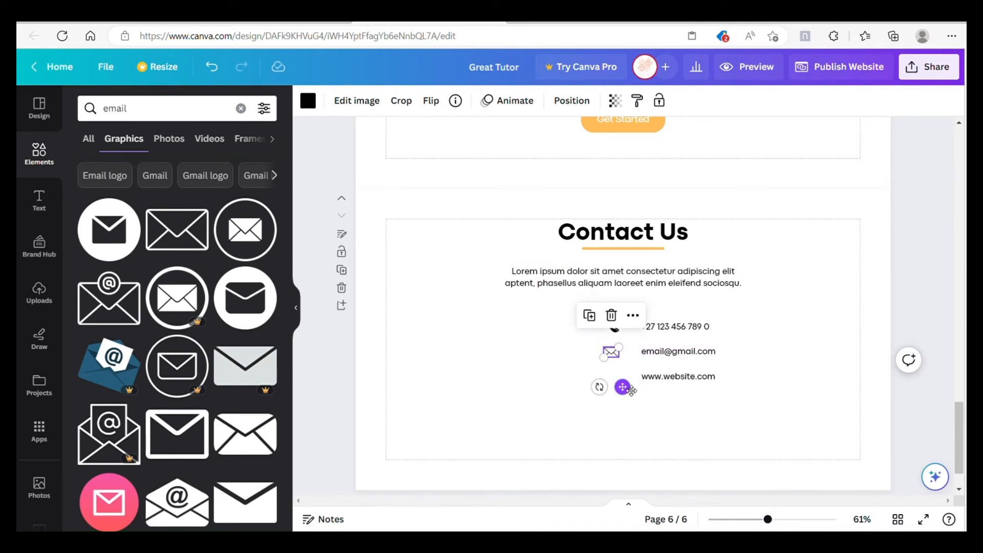
pyautogui.click(634, 390)
pyautogui.click(173, 117)
pyautogui.write('website')
pyautogui.press('Return')
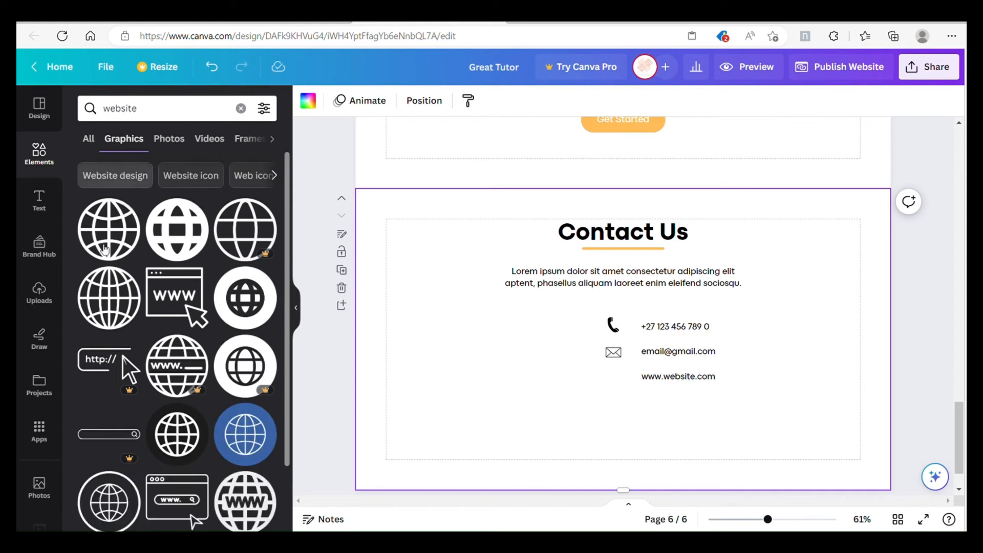
pyautogui.click(109, 297)
pyautogui.moveTo(686, 399); pyautogui.dragTo(630, 425)
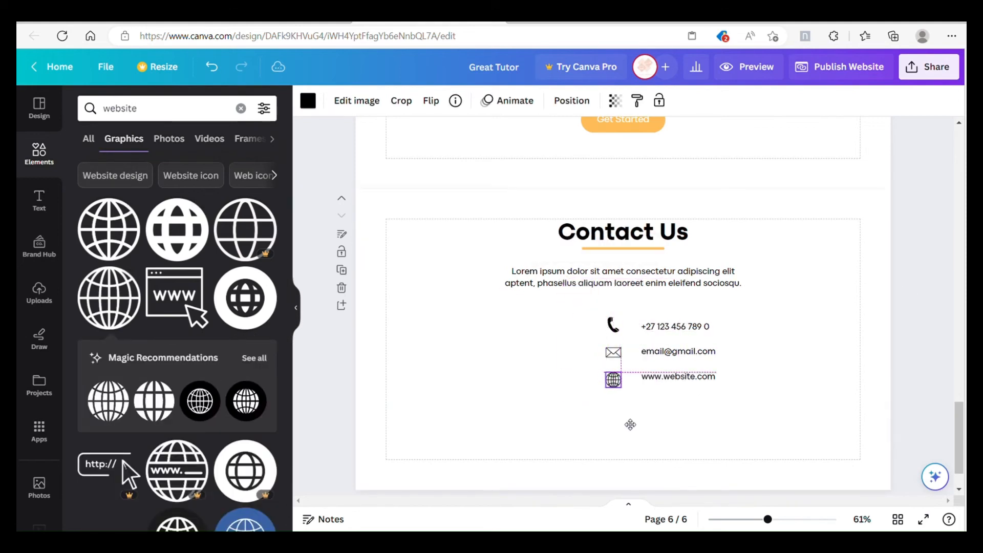
pyautogui.moveTo(625, 390); pyautogui.dragTo(621, 391)
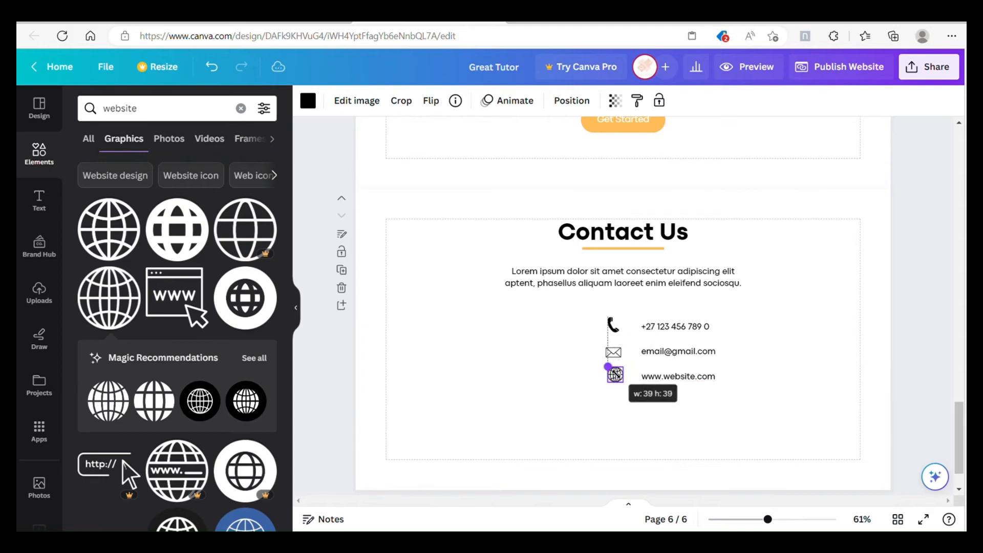
pyautogui.click(761, 366)
# Step: Nudge the globe icon into line and group each contact icon with its text line
pyautogui.click(615, 326)
pyautogui.click(790, 340)
pyautogui.click(616, 327)
pyautogui.moveTo(617, 367); pyautogui.dragTo(618, 367)
pyautogui.click(738, 346)
pyautogui.moveTo(745, 328); pyautogui.dragTo(616, 325)
pyautogui.click(638, 289)
pyautogui.moveTo(738, 355); pyautogui.dragTo(619, 349)
pyautogui.click(630, 315)
pyautogui.moveTo(731, 385); pyautogui.dragTo(618, 372)
pyautogui.click(633, 338)
# Step: Select the three contact groups together and centre them on the page beneath the paragraph
pyautogui.moveTo(711, 419); pyautogui.dragTo(594, 323)
pyautogui.moveTo(665, 351); pyautogui.dragTo(634, 352)
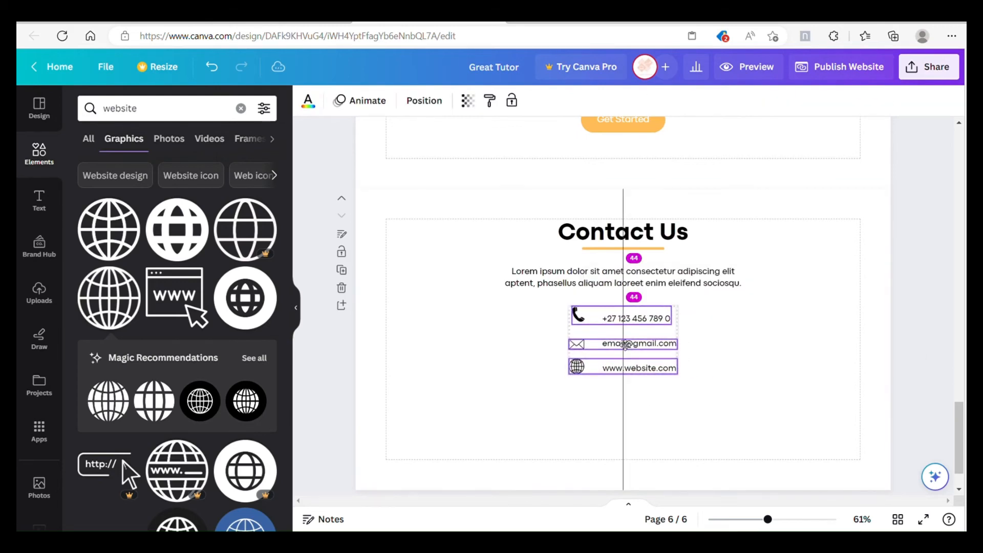
pyautogui.click(654, 342)
pyautogui.moveTo(676, 379); pyautogui.dragTo(538, 303)
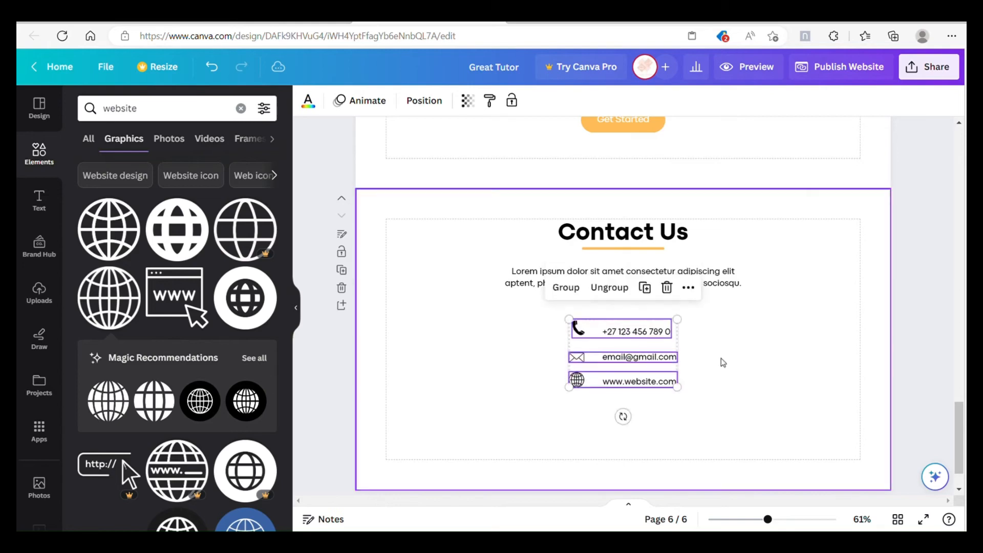
# Step: Copy the quote page's Get Started button to the Contact Us page beneath the contact details
pyautogui.scroll(4, 715, 358)
pyautogui.rightClick(607, 290)
pyautogui.click(649, 225)
pyautogui.scroll(-5, 657, 292)
pyautogui.rightClick(617, 385)
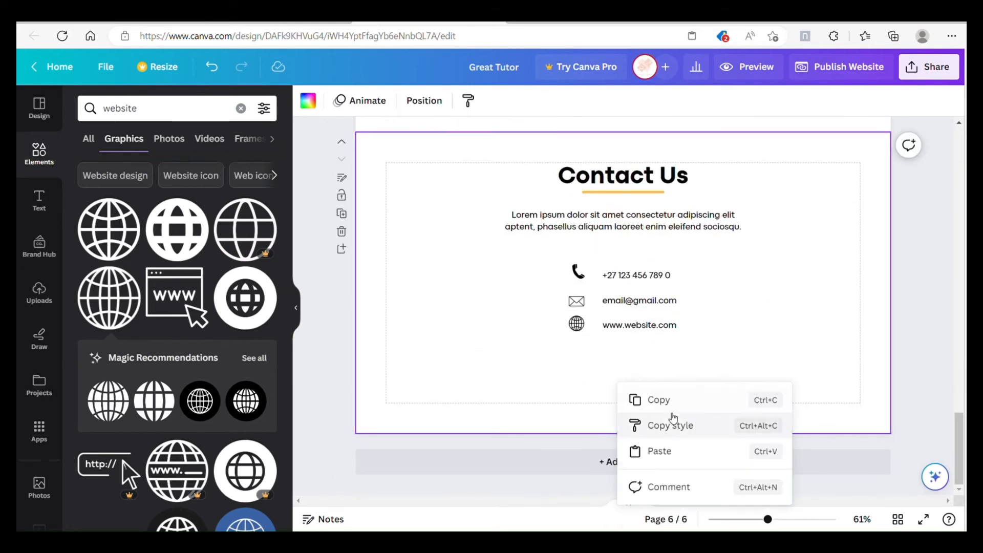
pyautogui.click(660, 450)
pyautogui.click(710, 376)
# Step: Change the copied button's label to "Email us NOW!" and widen and centre the button around it
pyautogui.click(663, 369)
pyautogui.moveTo(666, 369); pyautogui.dragTo(640, 400)
pyautogui.doubleClick(645, 367)
pyautogui.moveTo(698, 369); pyautogui.dragTo(639, 374)
pyautogui.click(617, 336)
pyautogui.scroll(20, 776, 335)
pyautogui.scroll(-20, 758, 341)
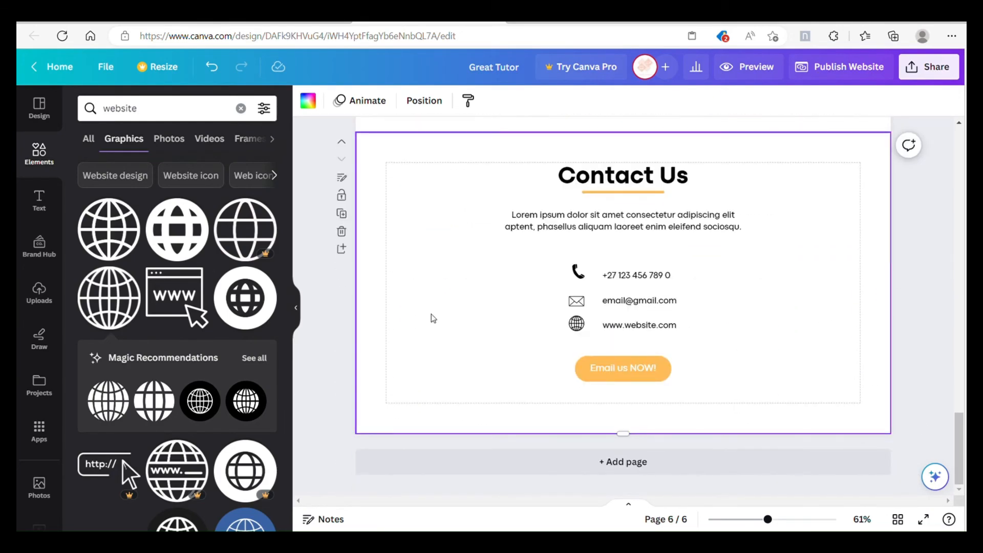
# Step: Link the header's Our Services text to page 2 of the design
pyautogui.click(296, 308)
pyautogui.scroll(15, 812, 354)
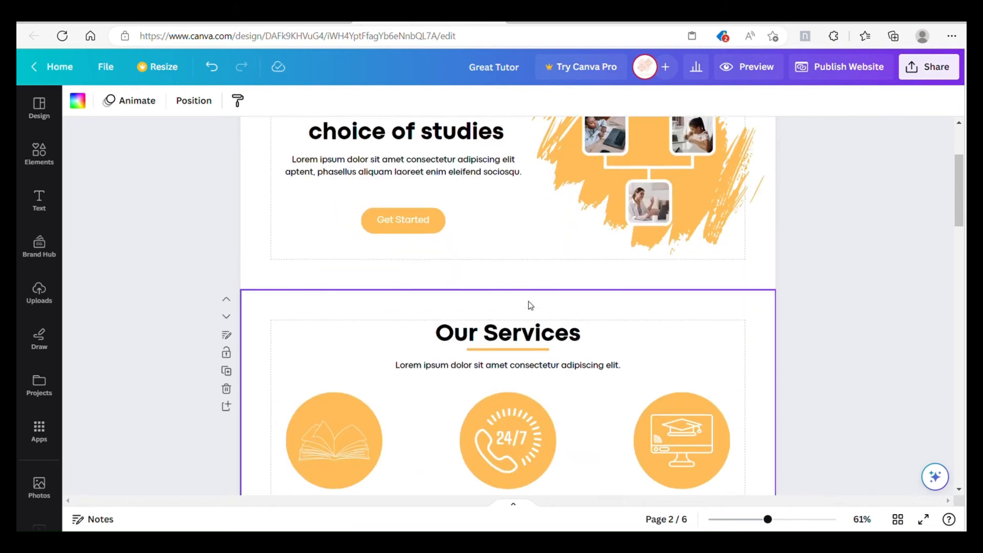
pyautogui.scroll(3, 282, 334)
pyautogui.click(527, 167)
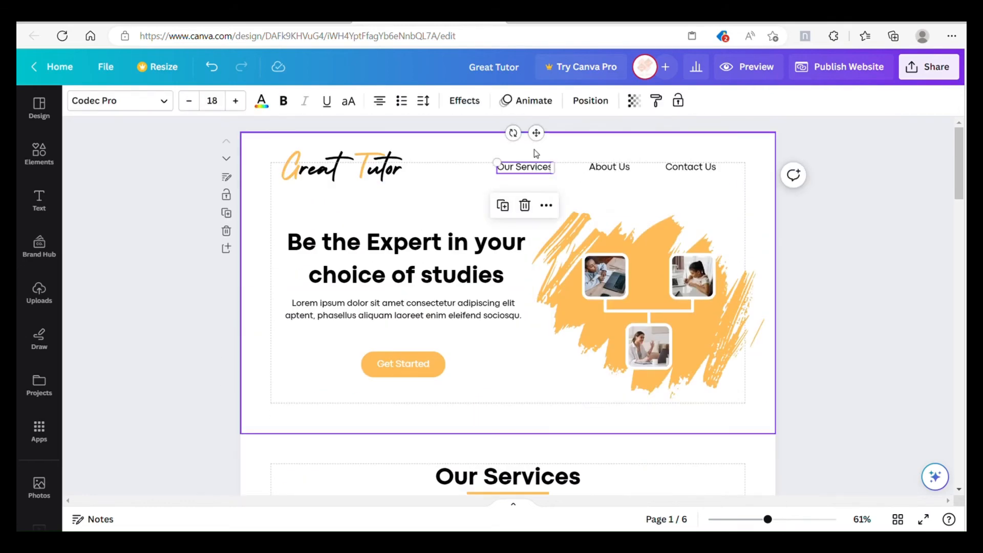
pyautogui.rightClick(541, 168)
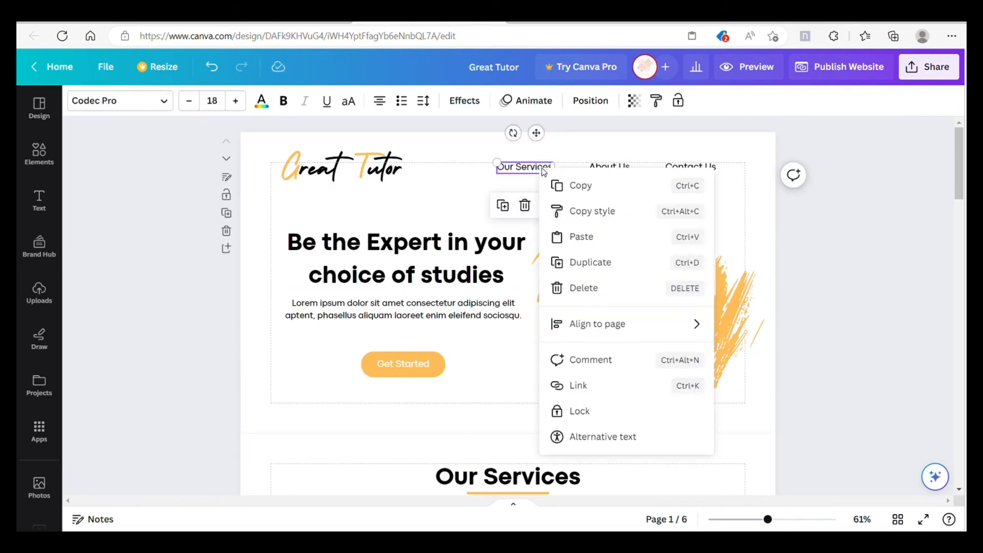
pyautogui.click(603, 386)
pyautogui.scroll(-1, 675, 262)
pyautogui.scroll(-2, 675, 266)
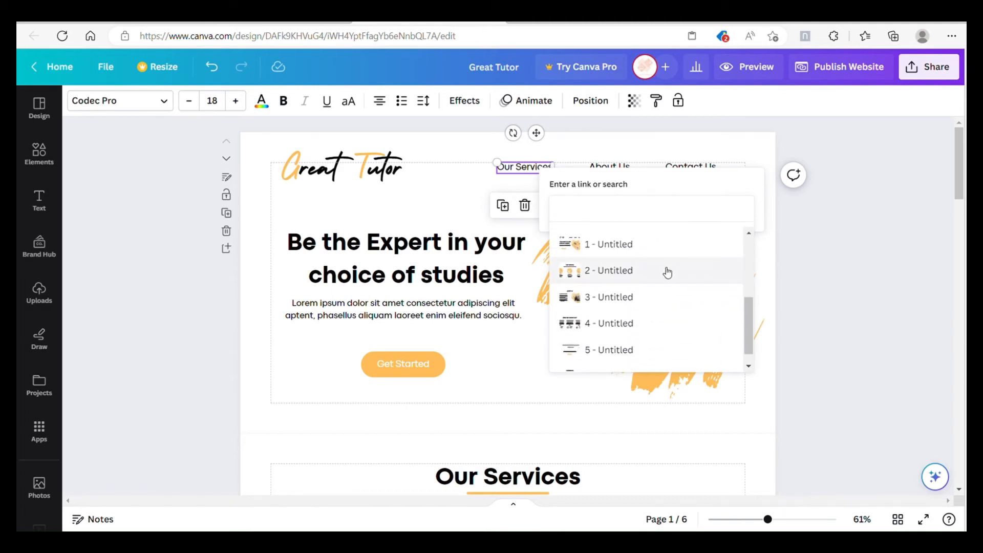
pyautogui.click(667, 272)
pyautogui.click(720, 238)
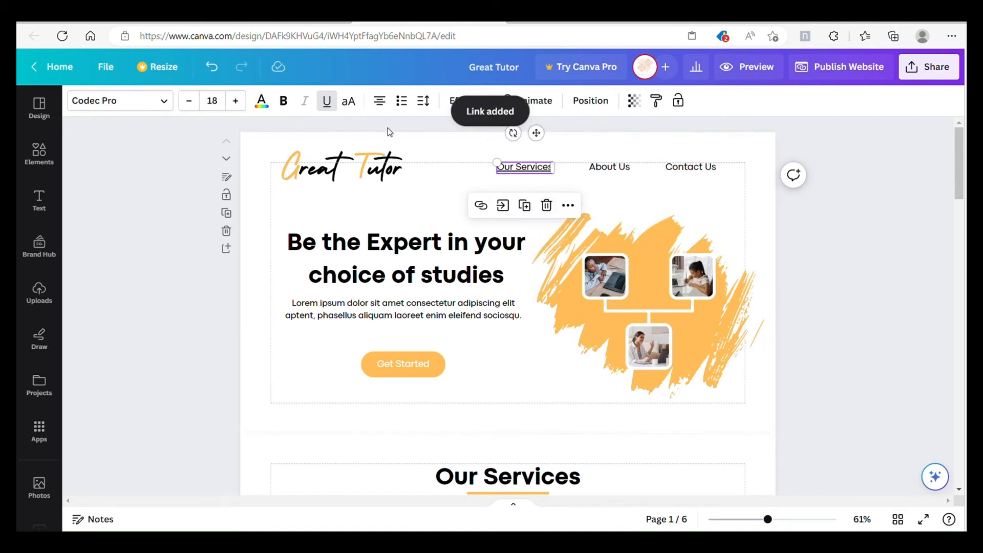
# Step: Link the header's About Us text to page 3 of the design
pyautogui.click(610, 165)
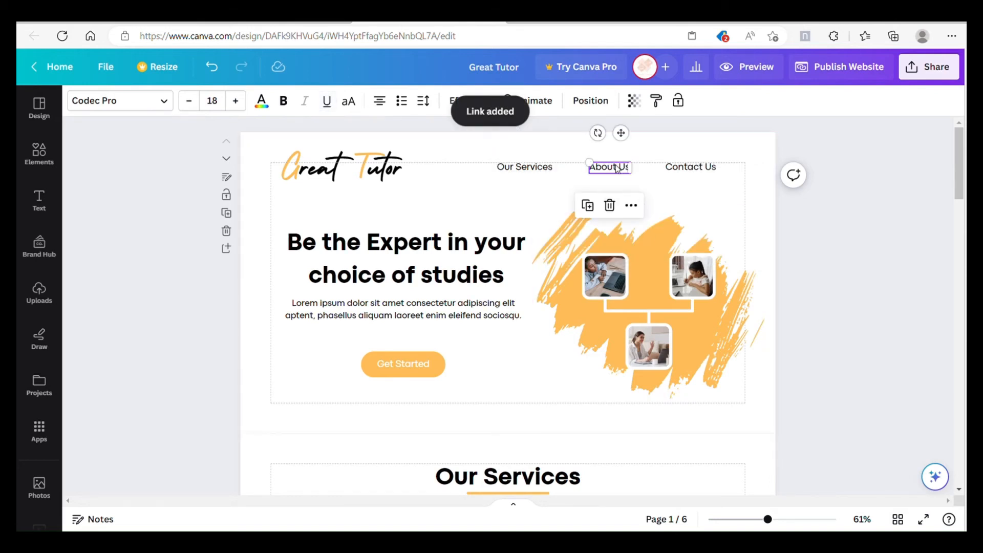
pyautogui.rightClick(626, 169)
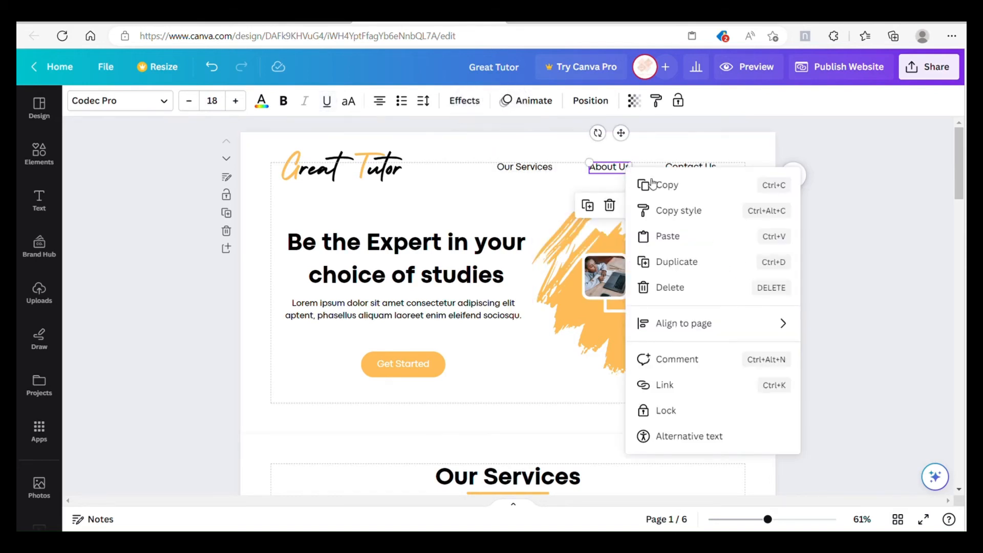
pyautogui.click(687, 386)
pyautogui.scroll(-4, 707, 321)
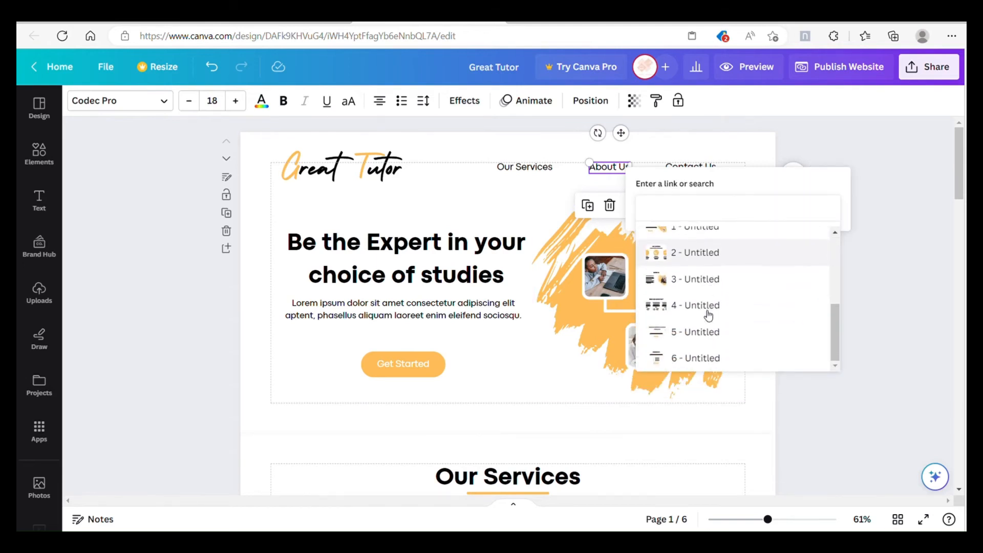
pyautogui.click(707, 281)
pyautogui.click(813, 241)
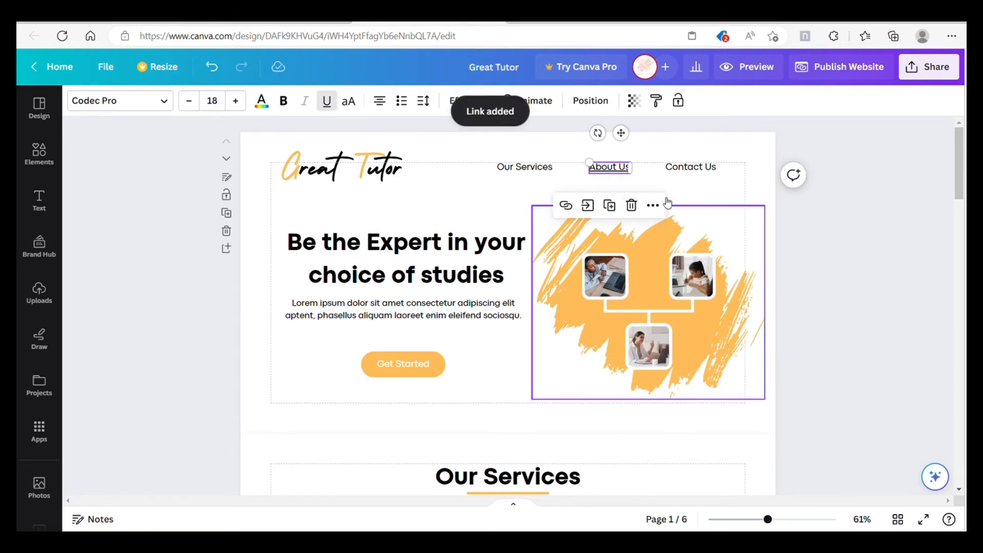
# Step: Link the header's Contact Us text to page 6 of the design
pyautogui.click(689, 167)
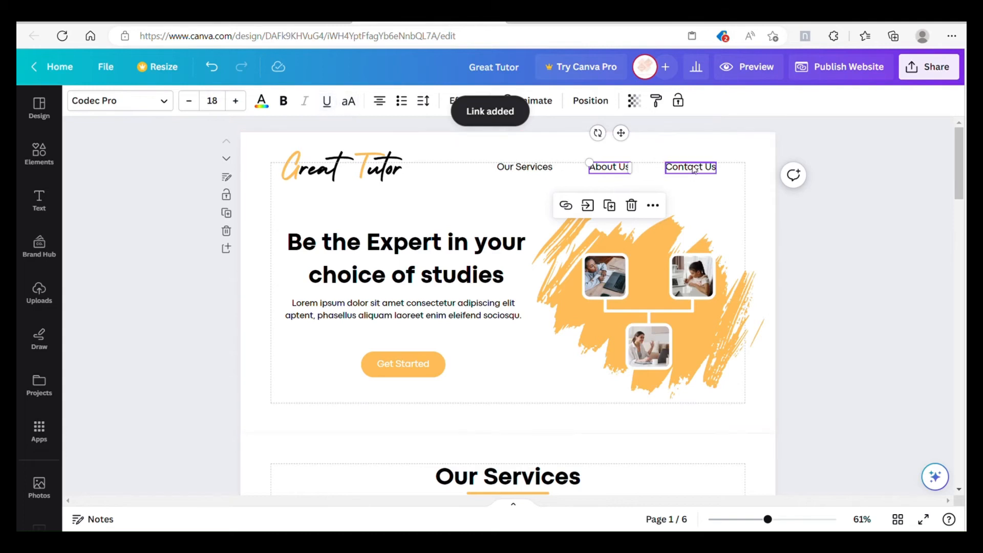
pyautogui.rightClick(692, 167)
pyautogui.click(761, 390)
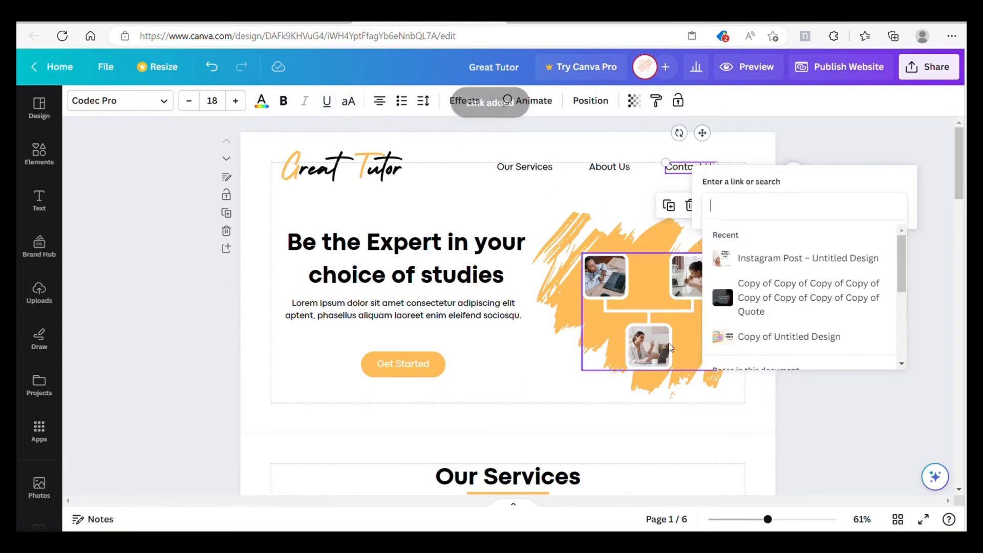
pyautogui.scroll(-5, 779, 302)
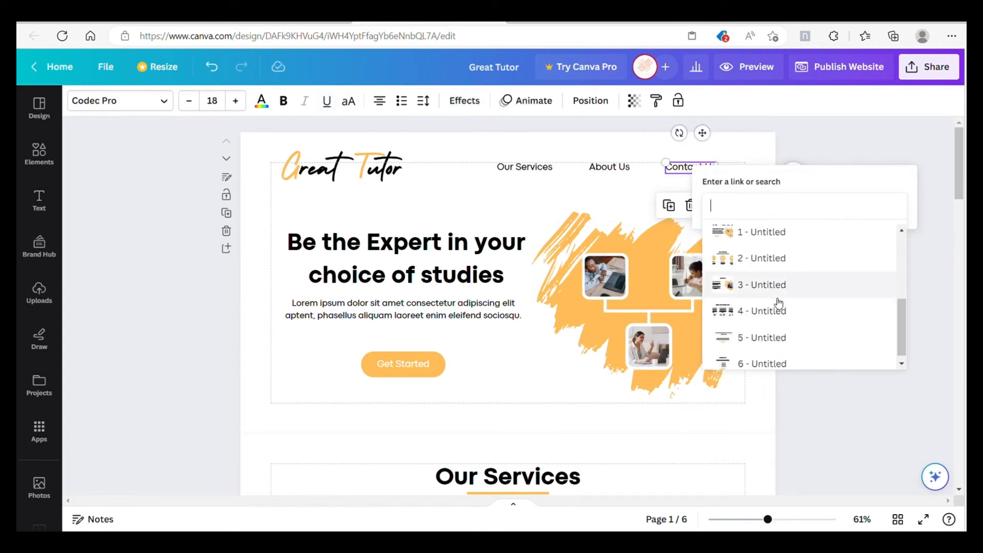
pyautogui.click(778, 356)
pyautogui.click(879, 233)
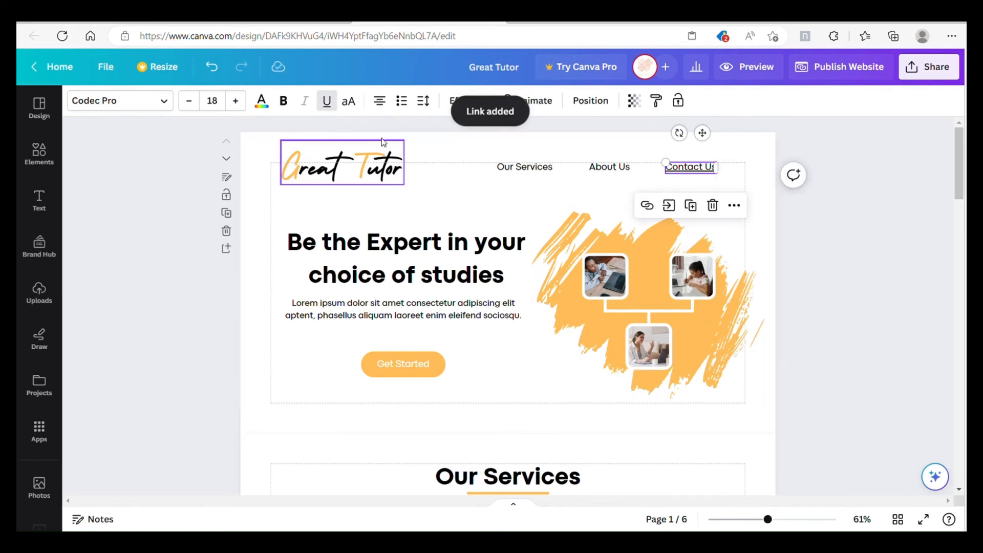
# Step: Link the "Email us NOW!" button on the Contact Us page to a mailto: address using the contact e-mail
pyautogui.click(515, 359)
pyautogui.scroll(-15, 513, 357)
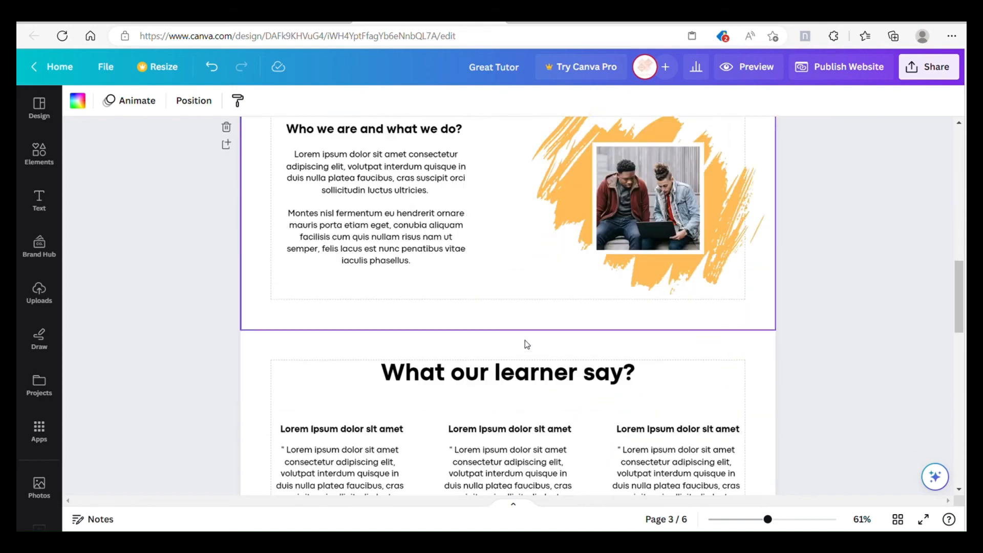
pyautogui.scroll(-10, 530, 342)
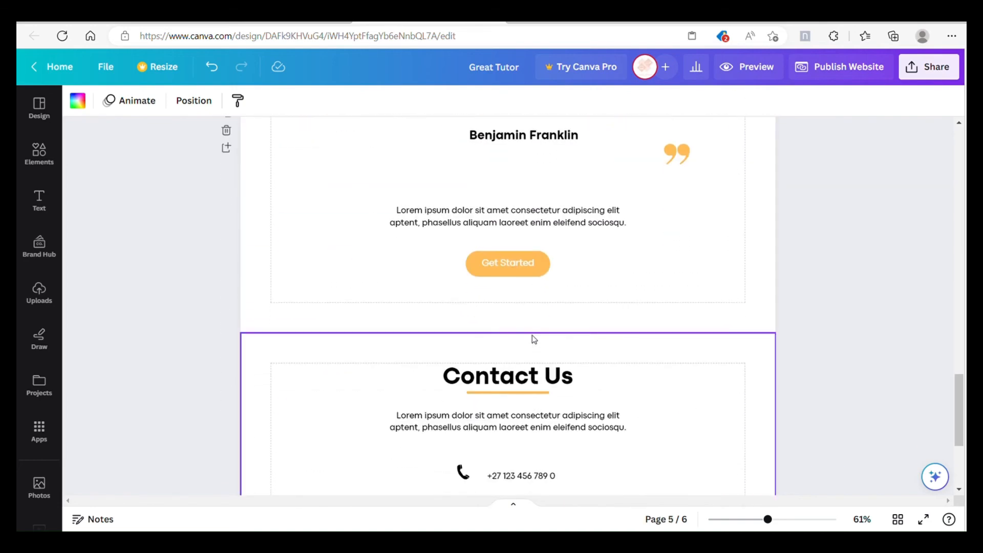
pyautogui.click(533, 358)
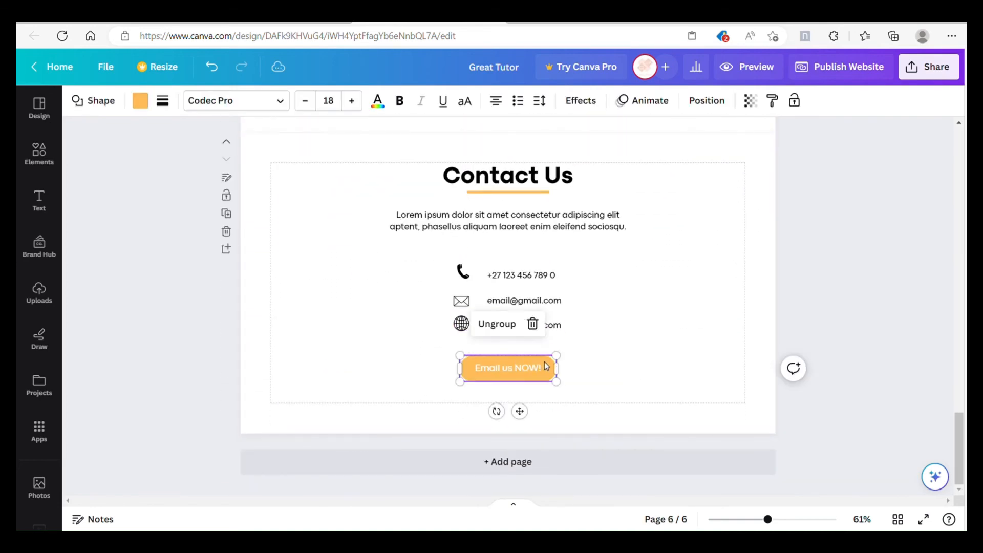
pyautogui.rightClick(545, 364)
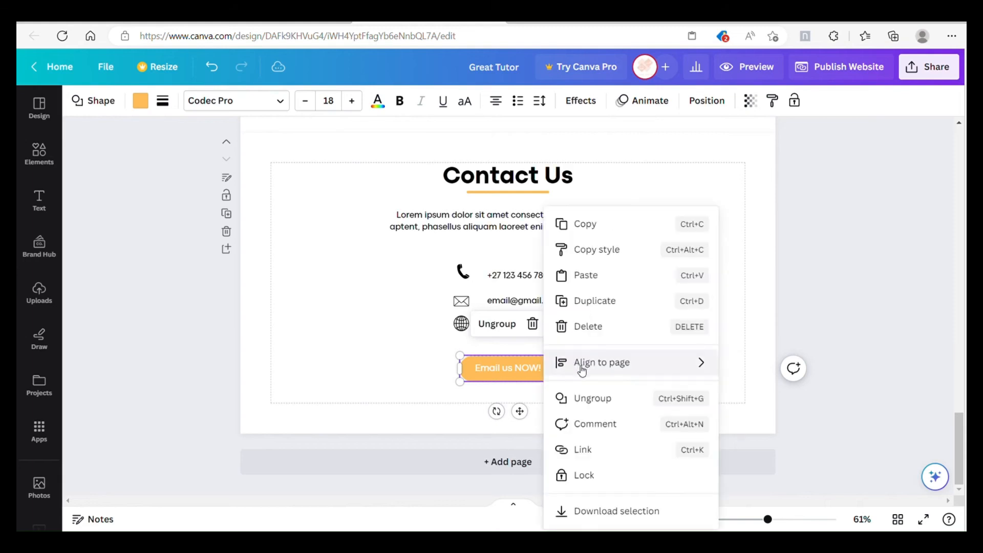
pyautogui.click(599, 447)
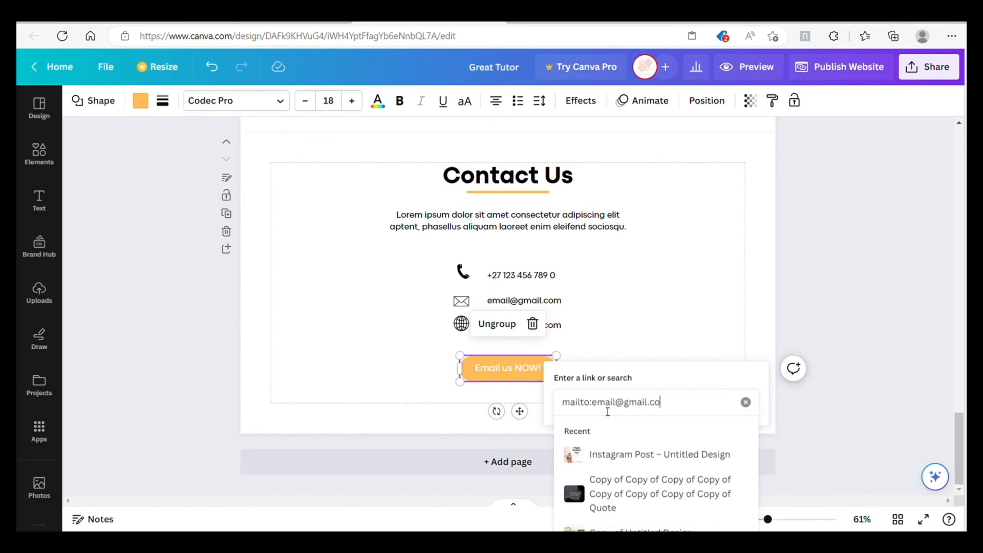
pyautogui.press('Return')
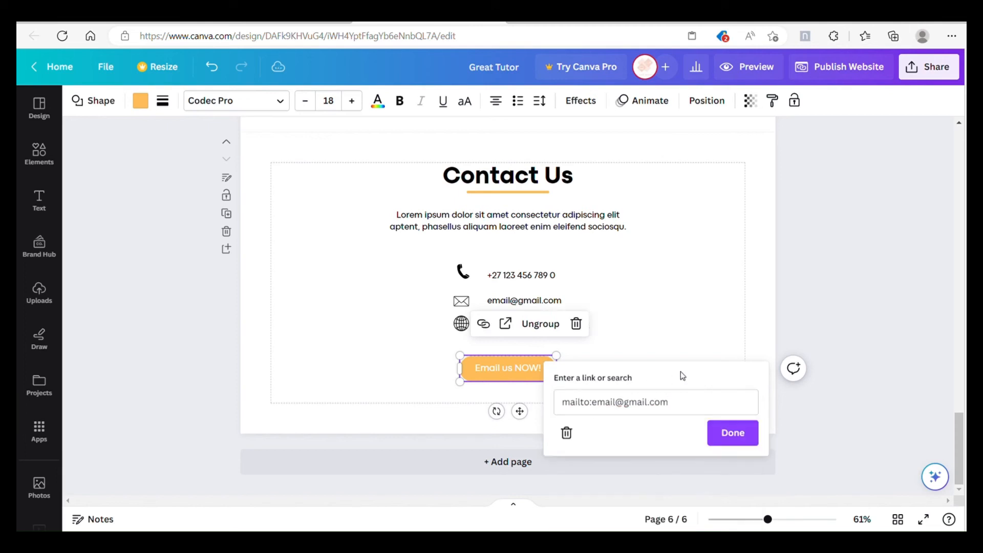
pyautogui.click(733, 433)
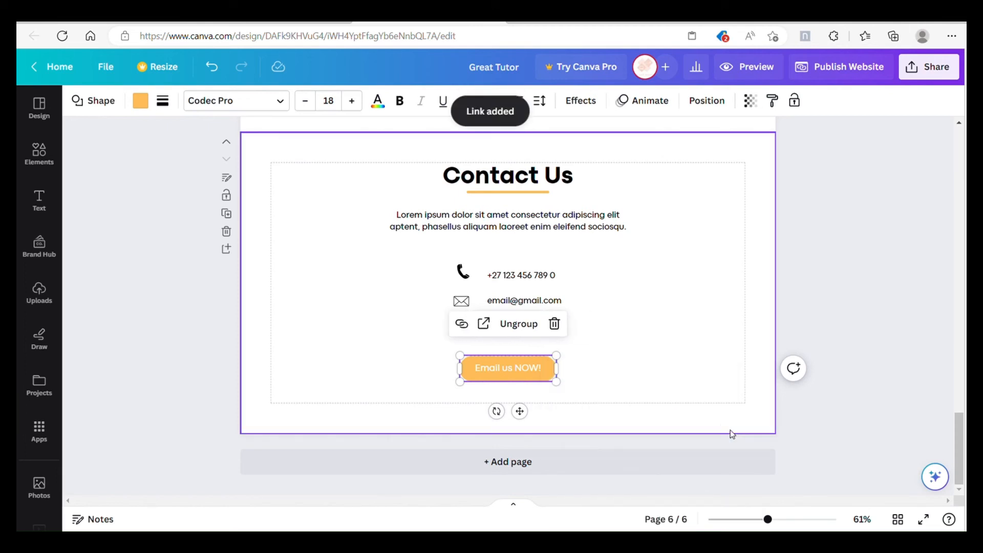
pyautogui.click(631, 356)
pyautogui.click(542, 365)
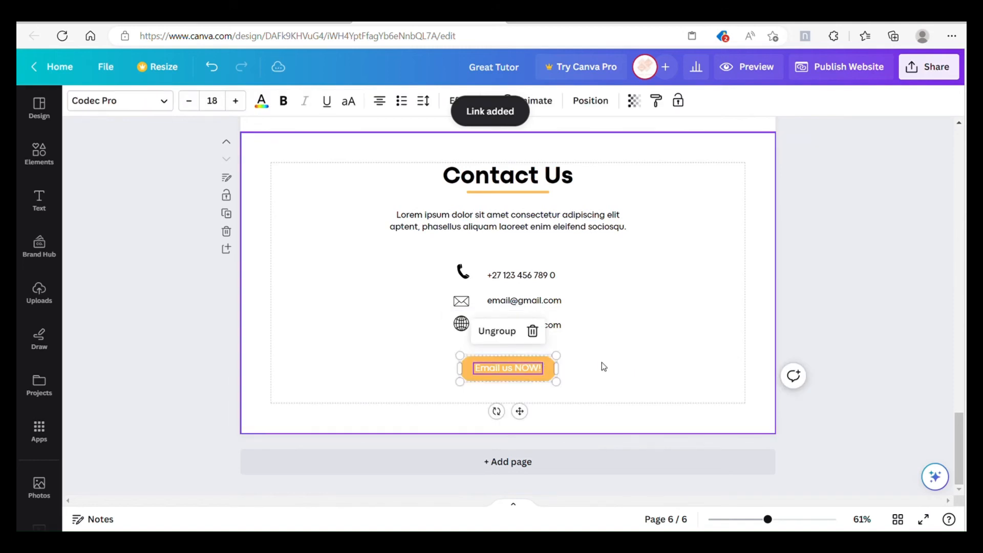
pyautogui.click(603, 362)
# Step: Add a mailto: link with the contact e-mail to the website address text on the Contact Us page
pyautogui.click(559, 324)
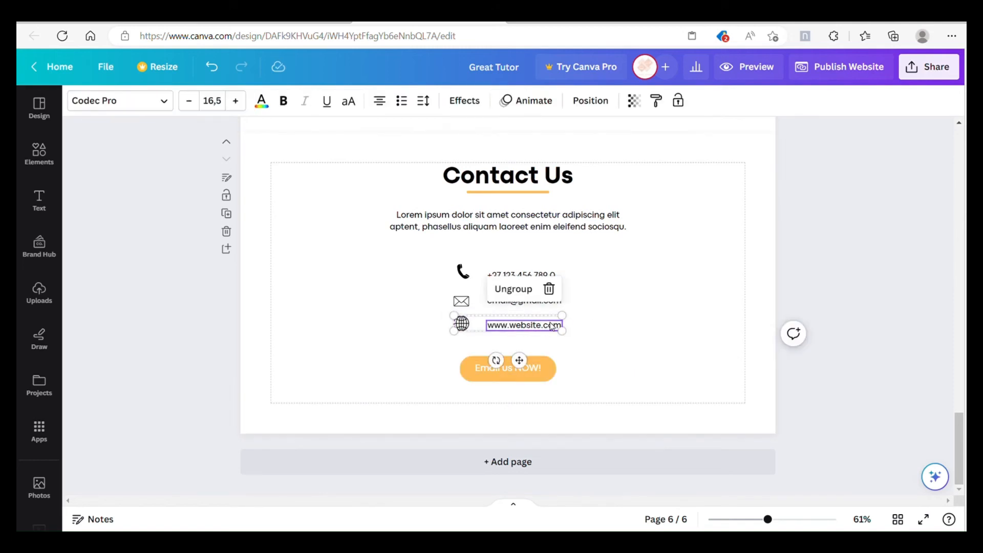
pyautogui.rightClick(552, 326)
pyautogui.click(594, 448)
pyautogui.write('mailto:email@gmail.com')
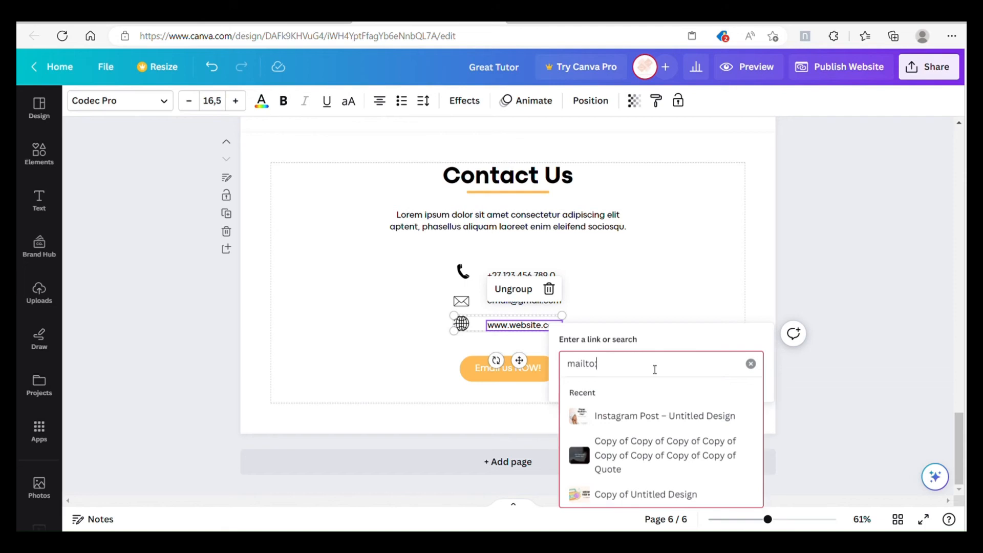
pyautogui.click(682, 346)
pyautogui.click(740, 398)
pyautogui.click(618, 279)
pyautogui.click(821, 227)
# Step: Rename the design "Great Tutor Website"
pyautogui.scroll(20, 819, 228)
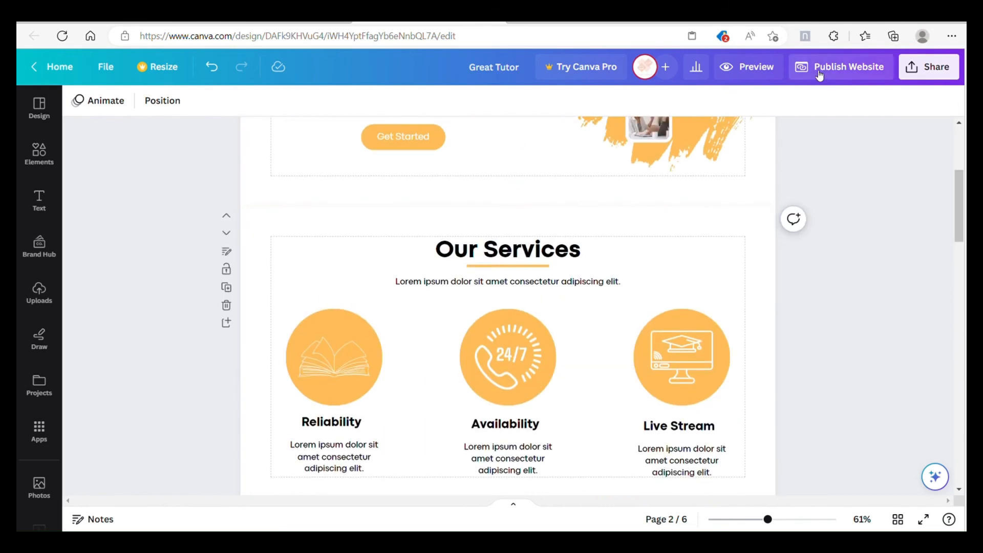
pyautogui.click(820, 74)
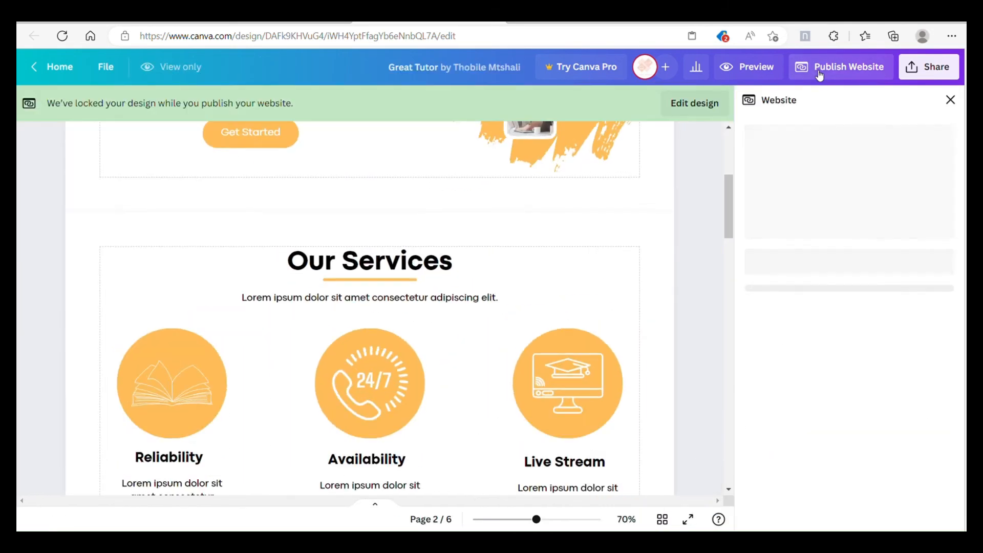
pyautogui.click(951, 101)
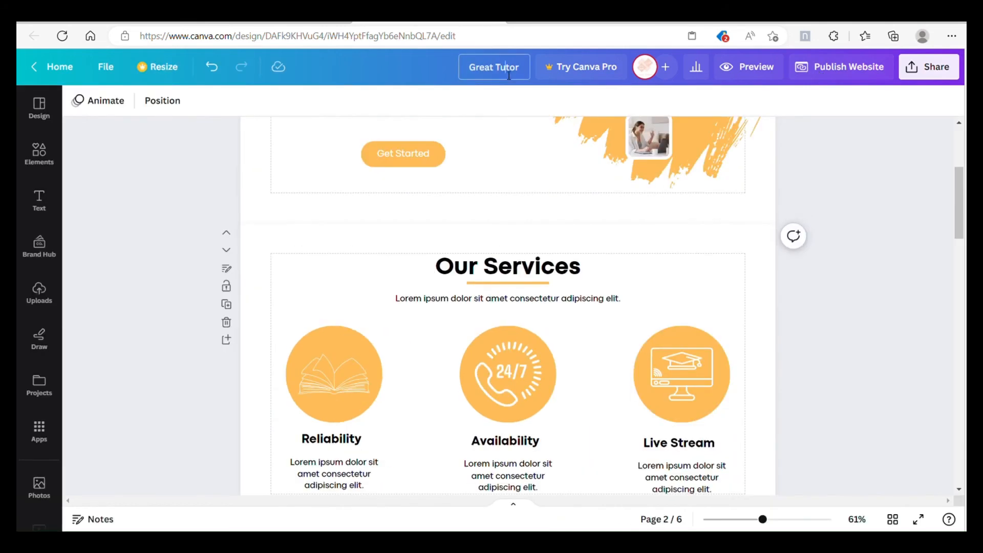
pyautogui.write('Website')
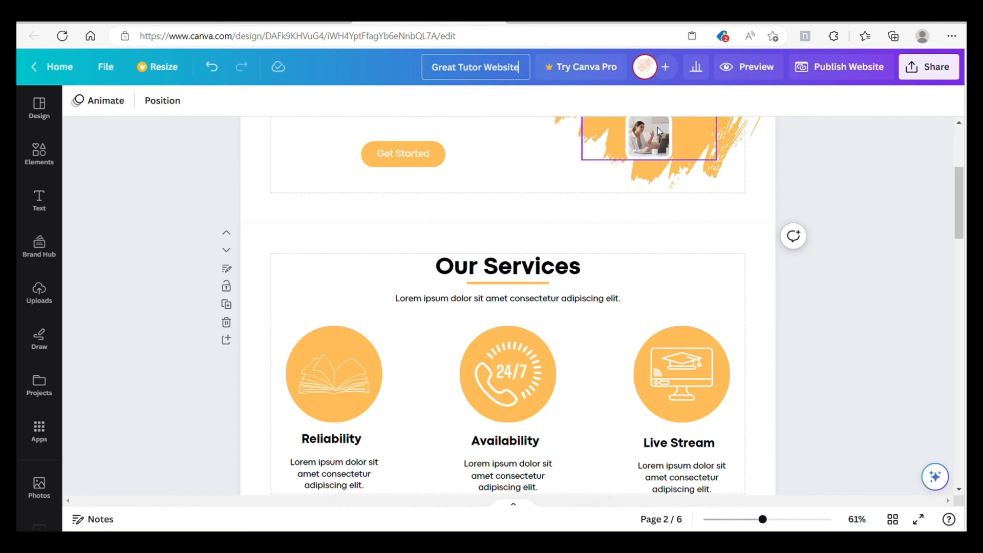
pyautogui.click(823, 153)
# Step: Start publishing the website to a free Canva domain, without navigation and with resizing on mobile
pyautogui.click(836, 68)
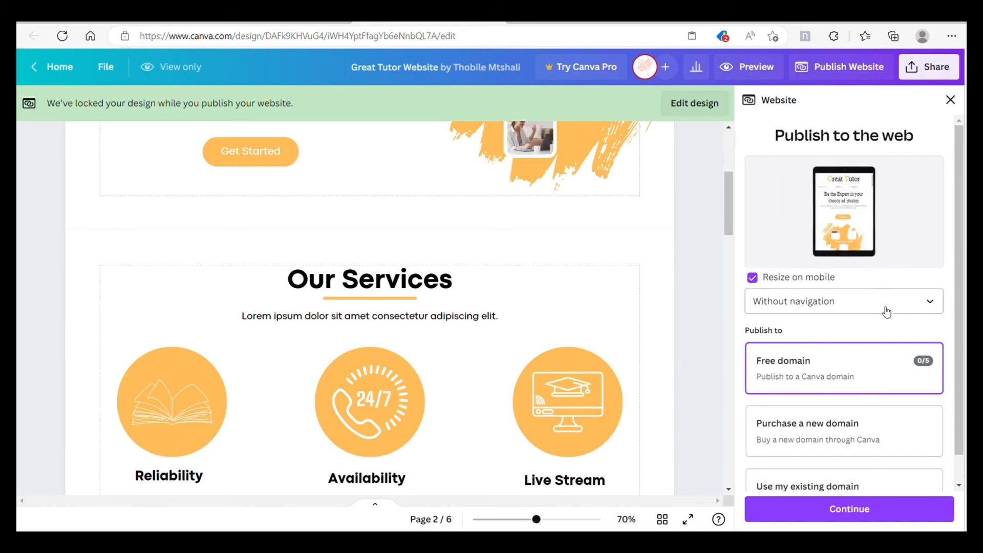
pyautogui.scroll(-1, 887, 312)
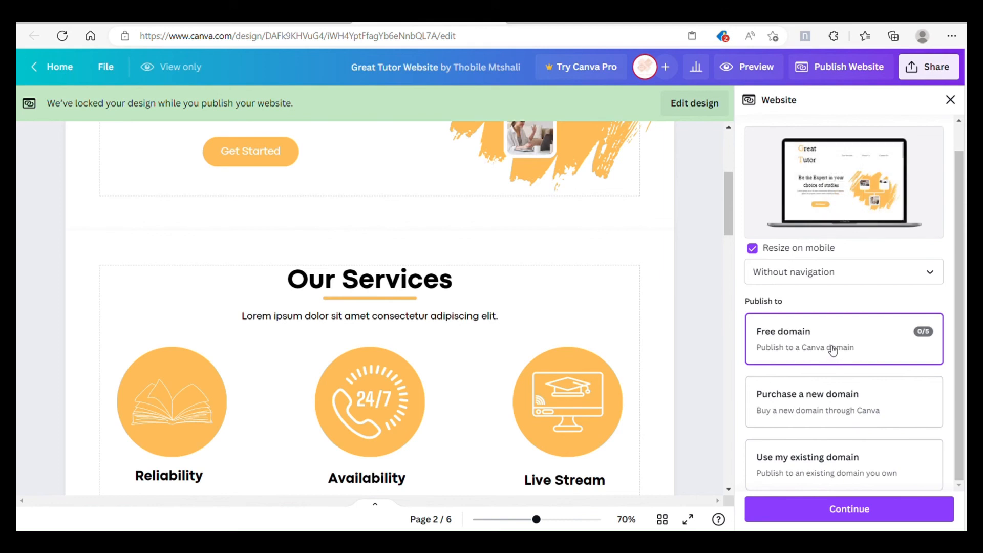
pyautogui.click(867, 509)
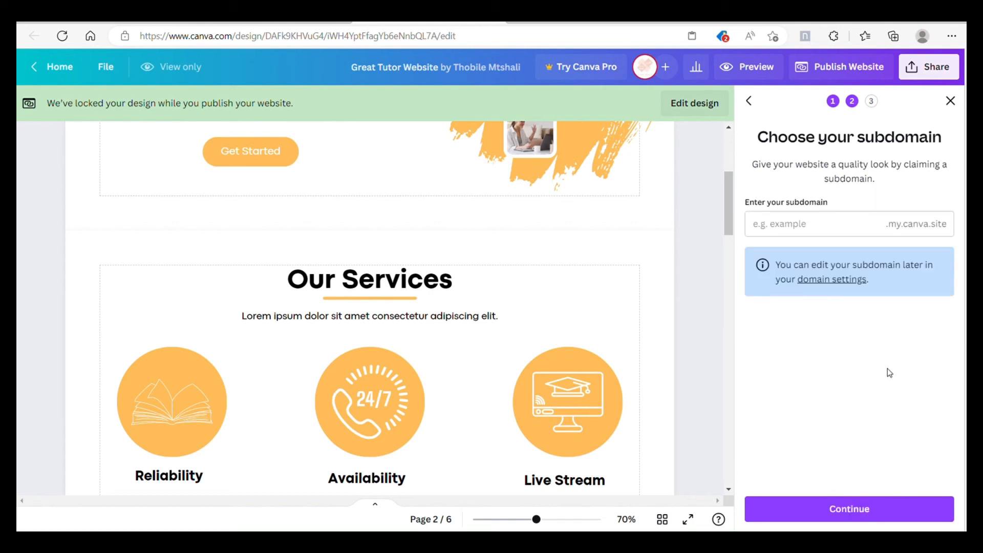
# Step: Claim the subdomain "greattutor" for the website and continue to the settings review
pyautogui.click(826, 231)
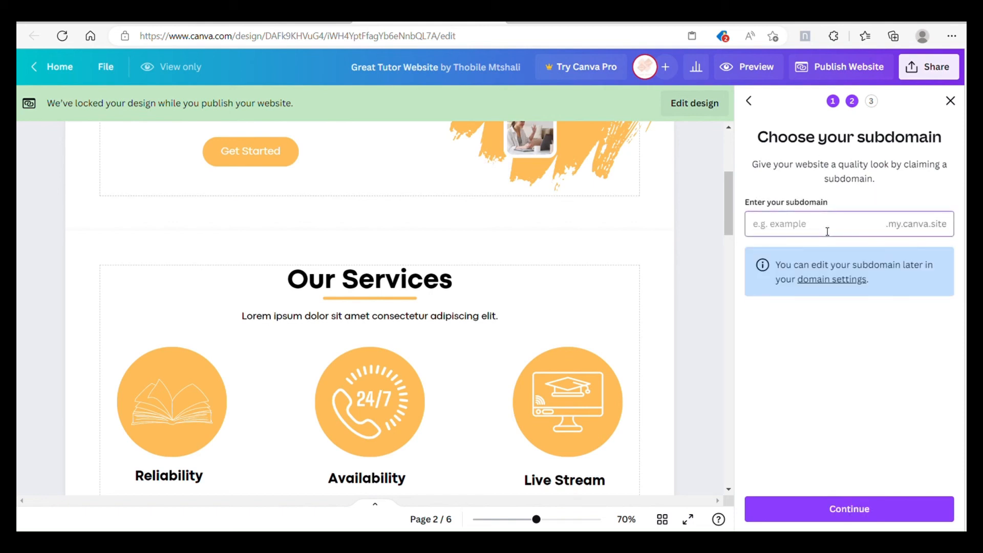
pyautogui.write('greatt')
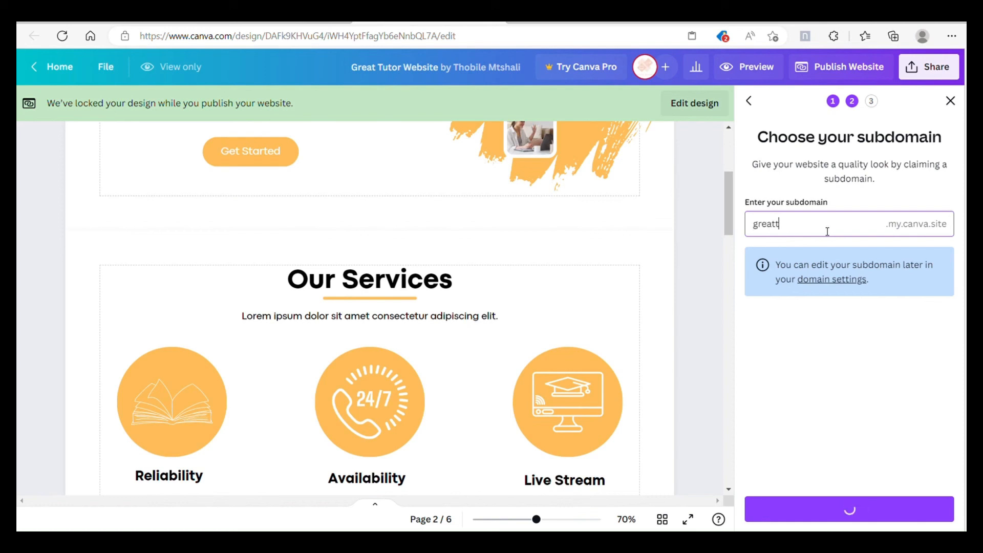
pyautogui.write('utor')
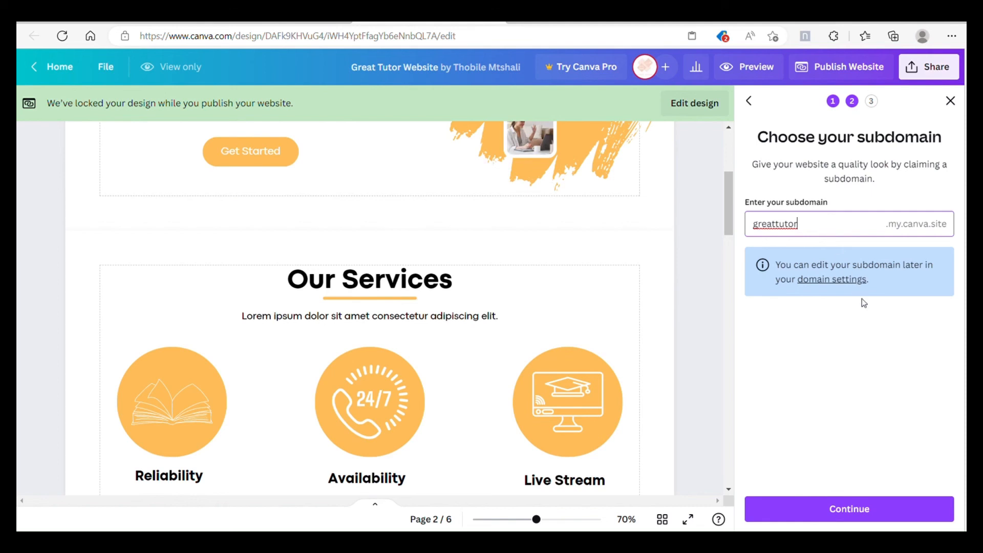
pyautogui.click(877, 380)
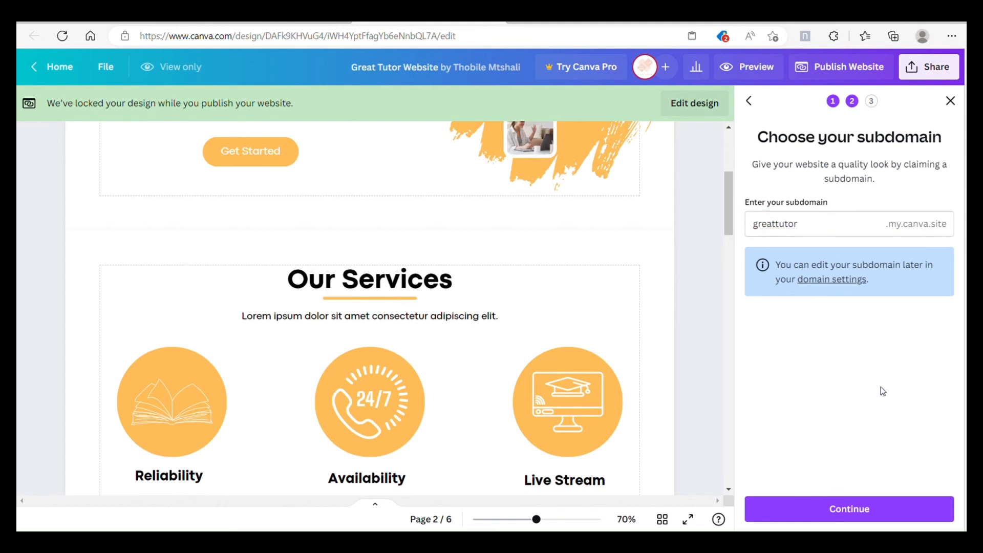
pyautogui.click(868, 518)
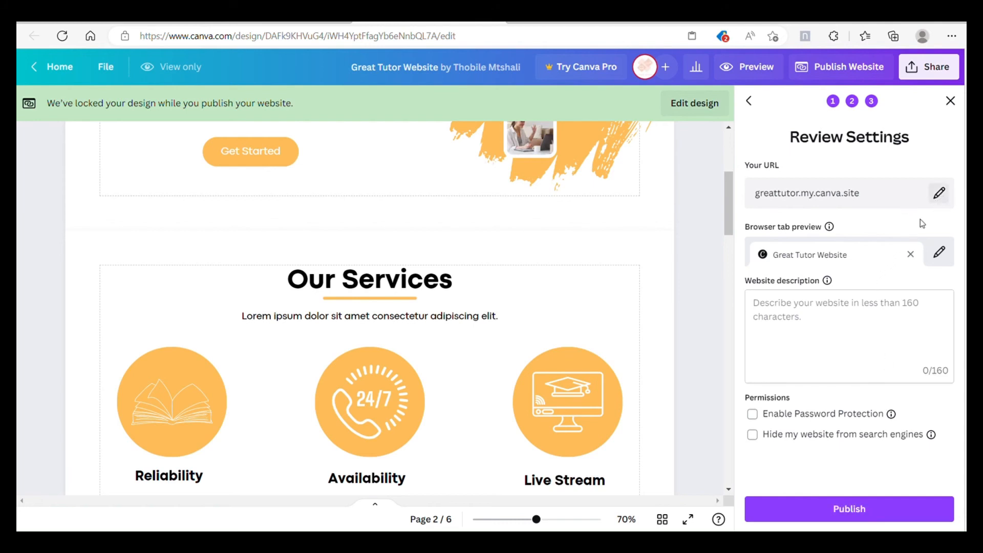
# Step: Publish the website with password protection left off
pyautogui.click(762, 415)
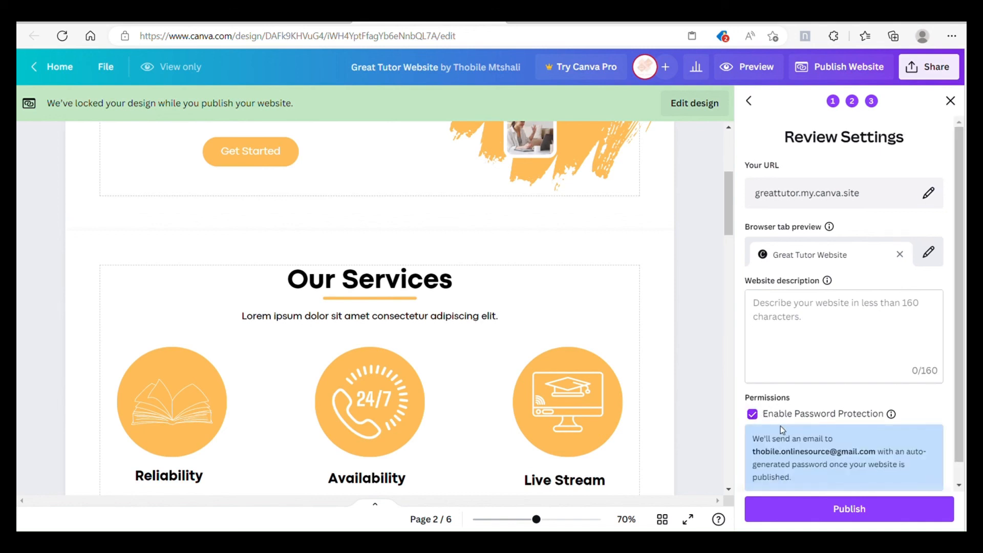
pyautogui.click(758, 415)
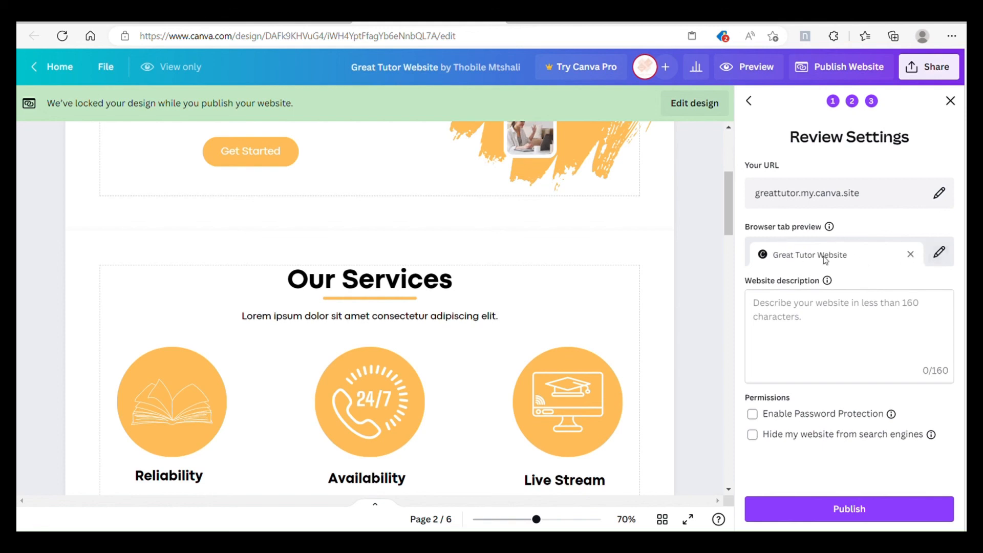
pyautogui.click(871, 513)
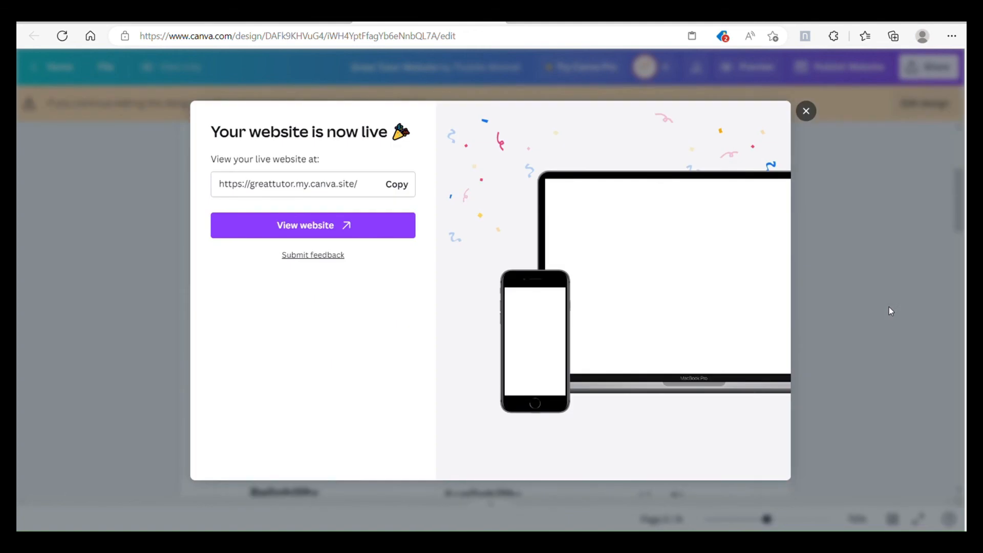
# Step: Copy the published website's link and open the live site
pyautogui.click(401, 191)
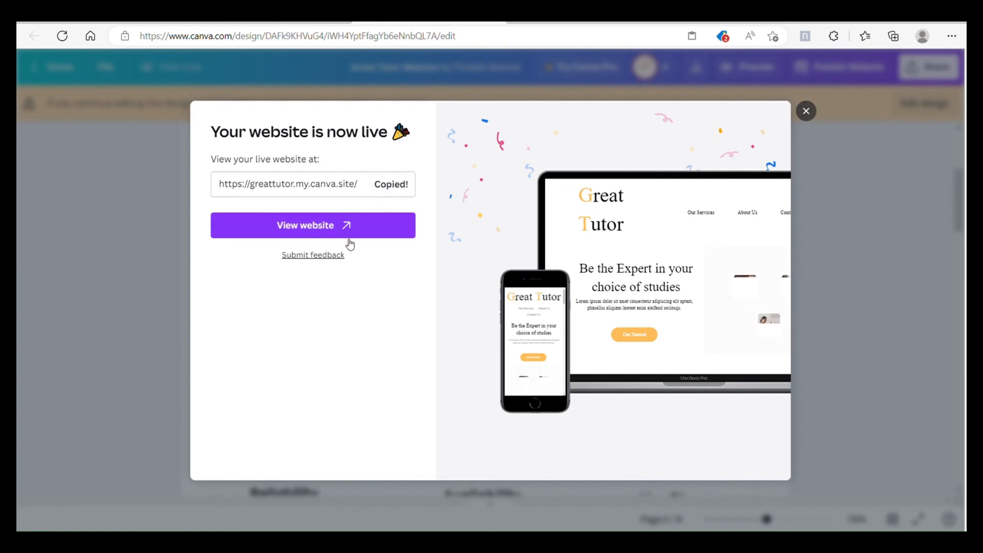
pyautogui.click(328, 227)
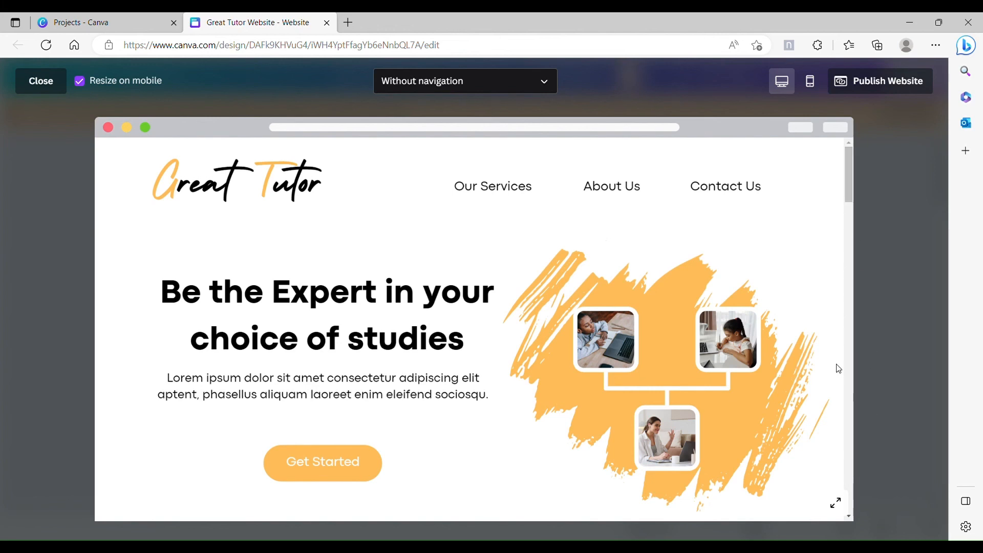
# Step: Review the website's desktop preview from the header through services, about, testimonials and quote to the Contact Us section
pyautogui.scroll(-2, 831, 358)
pyautogui.scroll(-5, 834, 353)
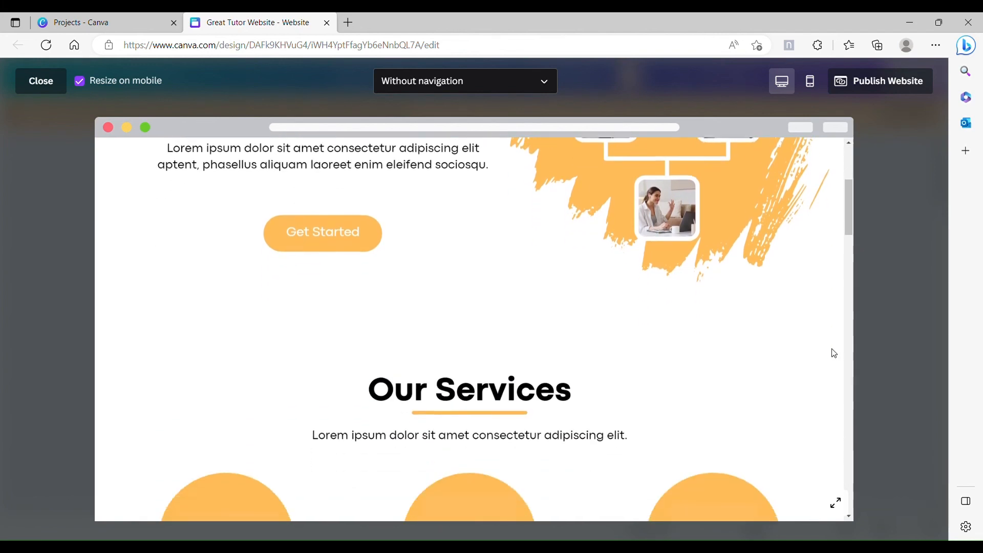
pyautogui.scroll(-5, 834, 353)
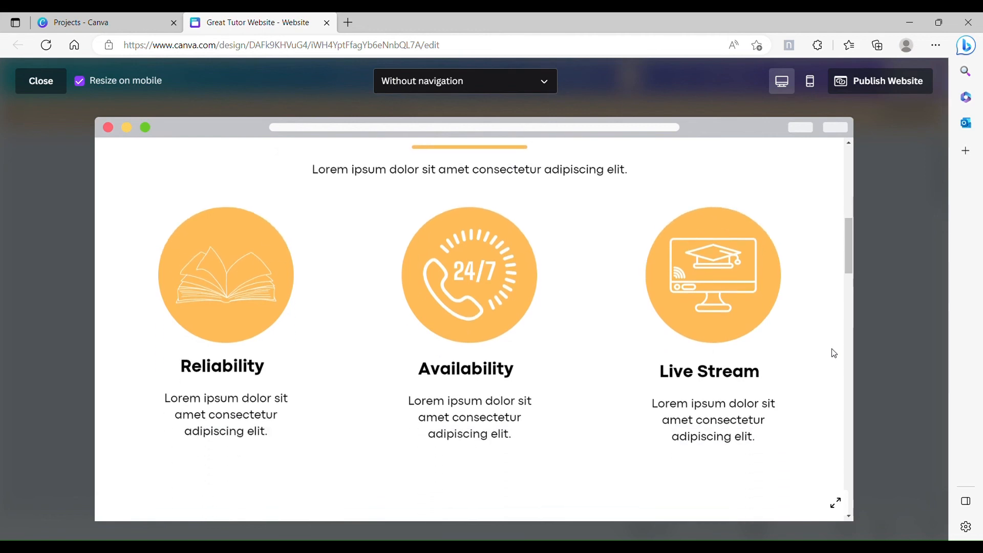
pyautogui.scroll(-9, 834, 353)
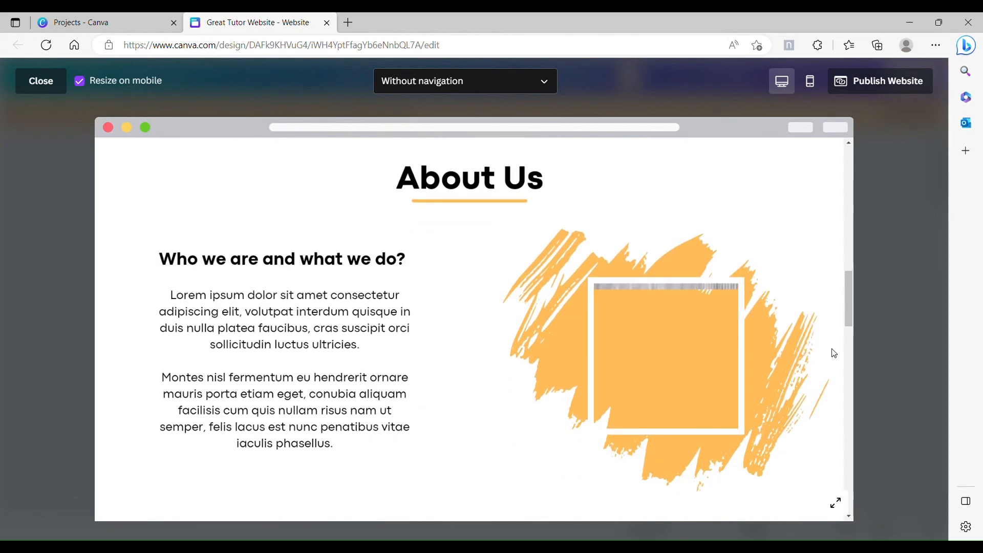
pyautogui.scroll(3, 834, 353)
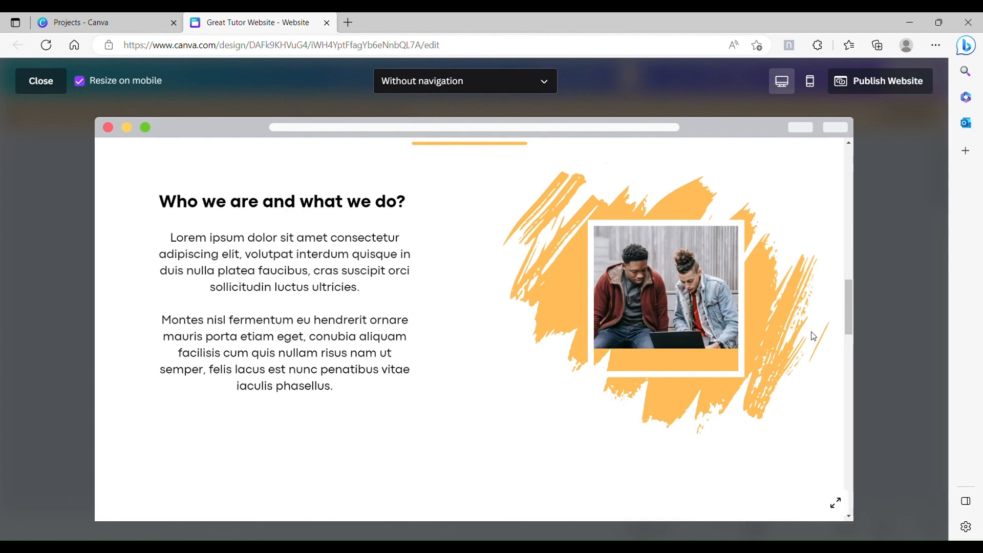
pyautogui.scroll(-6, 821, 335)
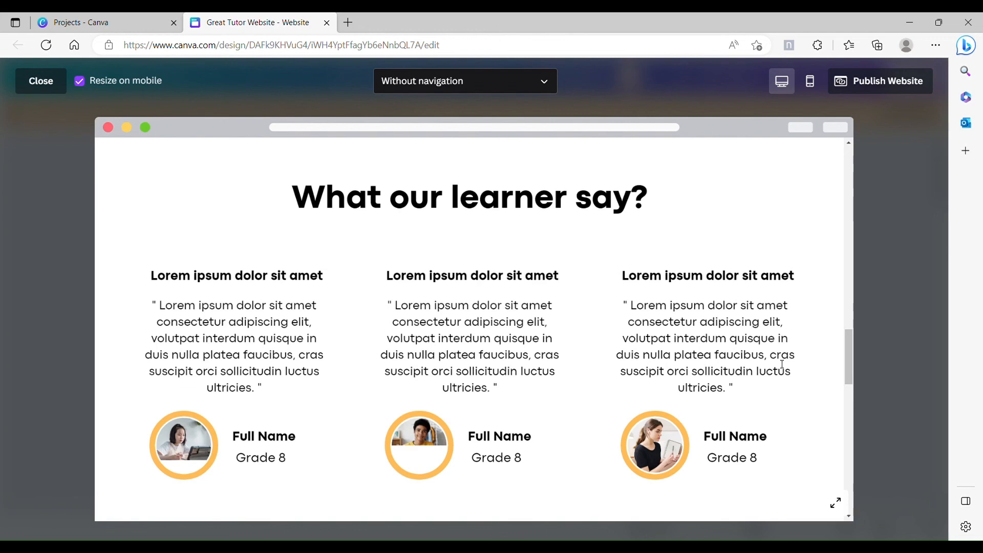
pyautogui.scroll(-3, 782, 364)
pyautogui.scroll(-5, 780, 364)
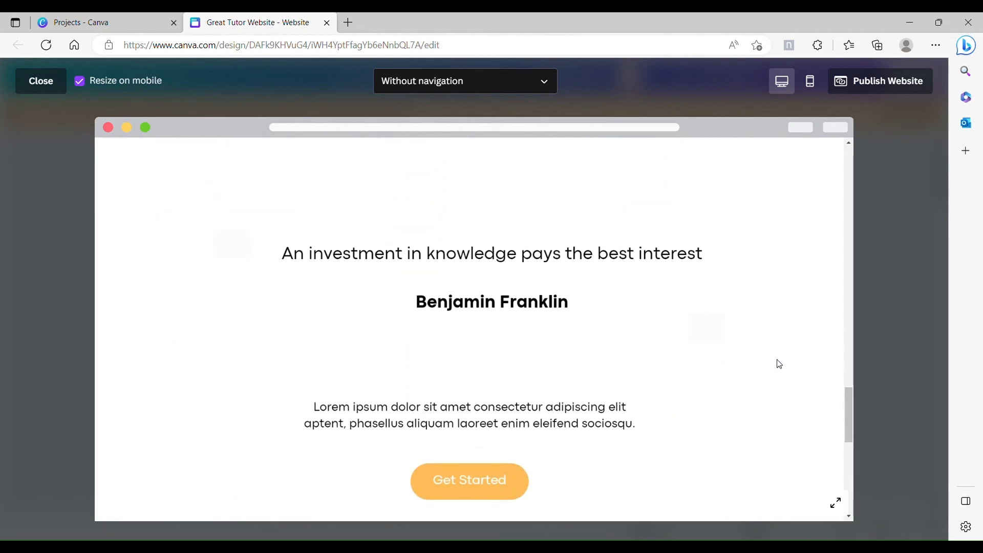
pyautogui.scroll(-1, 780, 364)
pyautogui.scroll(2, 768, 356)
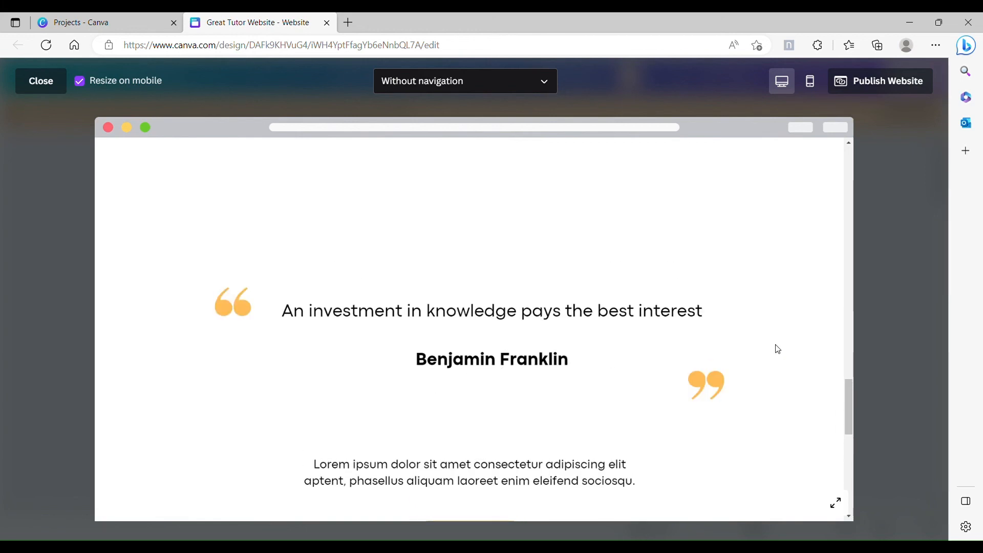
pyautogui.scroll(-5, 797, 362)
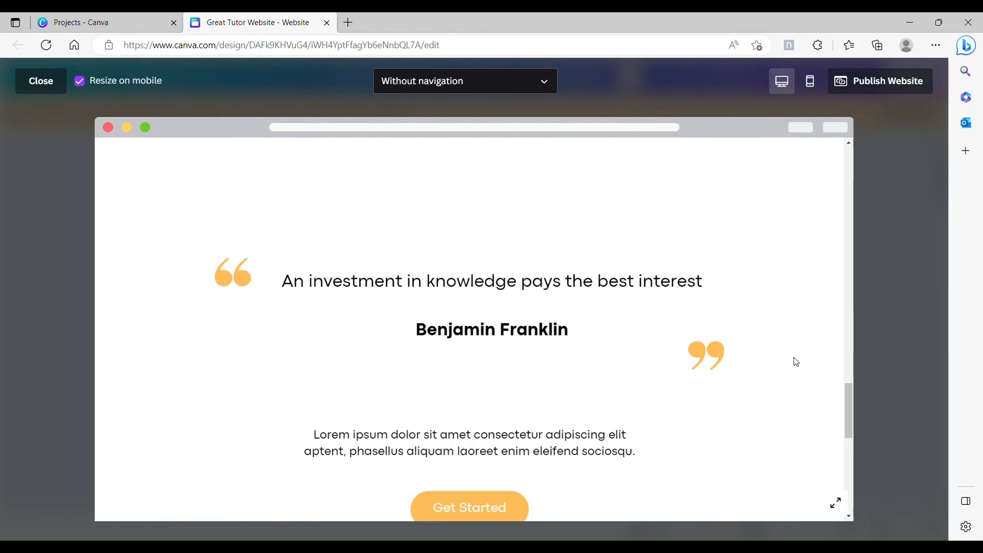
pyautogui.scroll(-4, 796, 362)
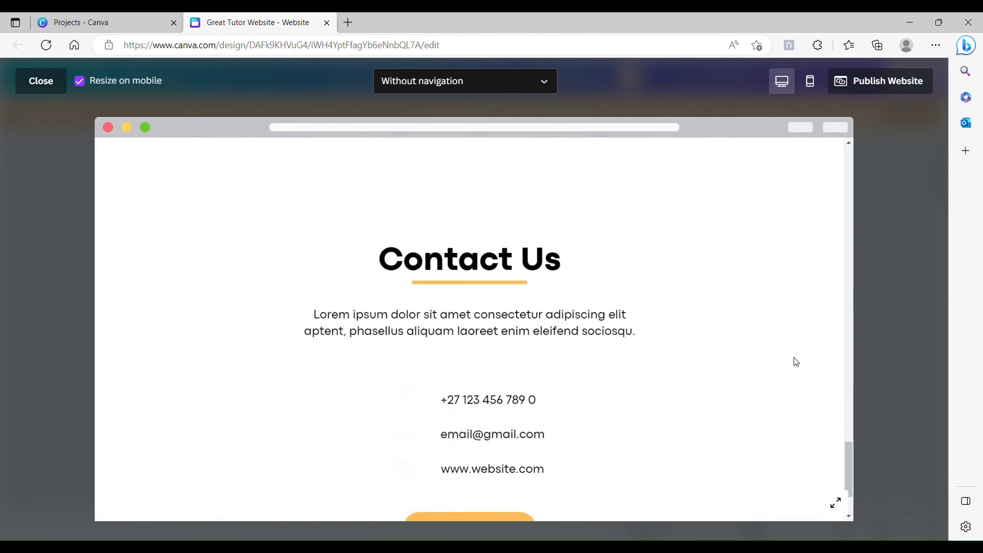
pyautogui.scroll(11, 797, 362)
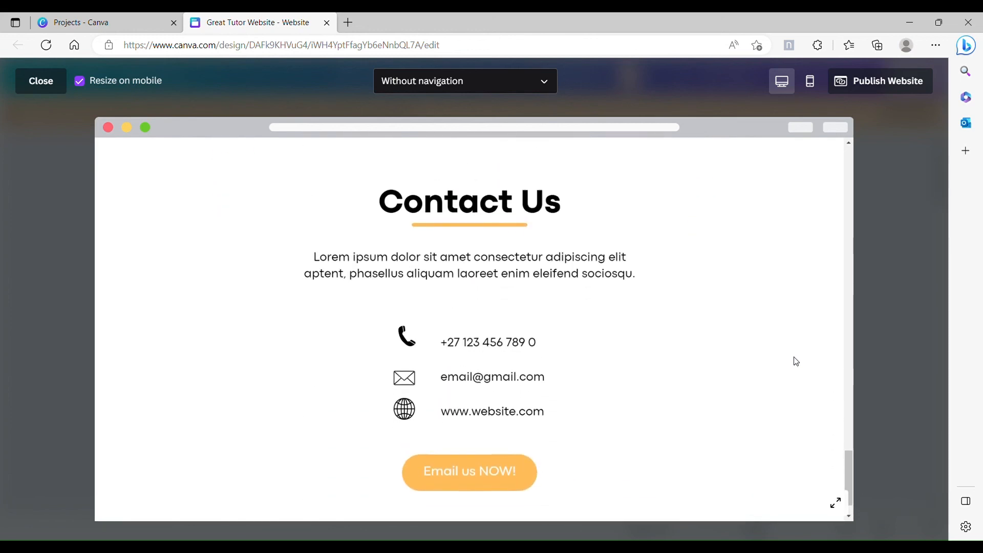
pyautogui.scroll(15, 796, 362)
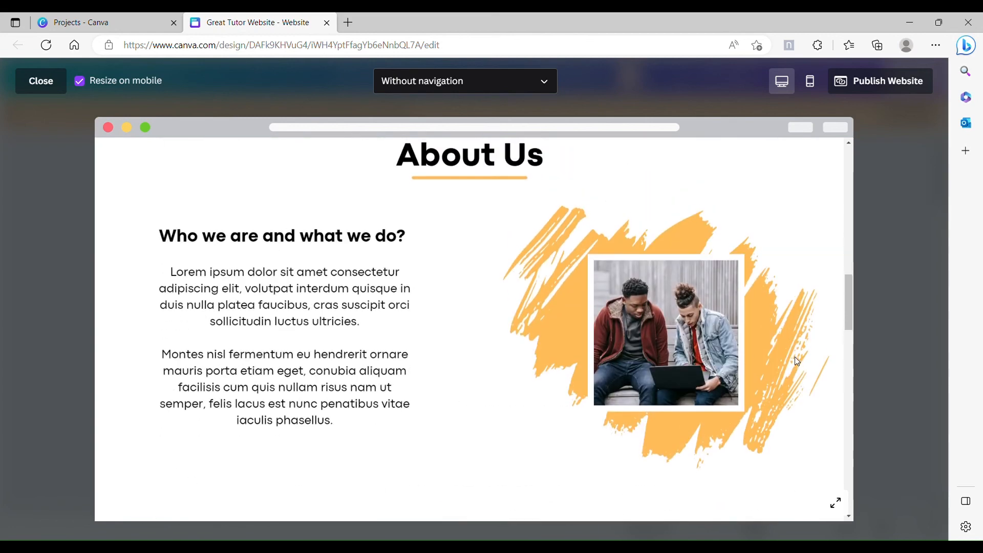
pyautogui.scroll(8, 797, 362)
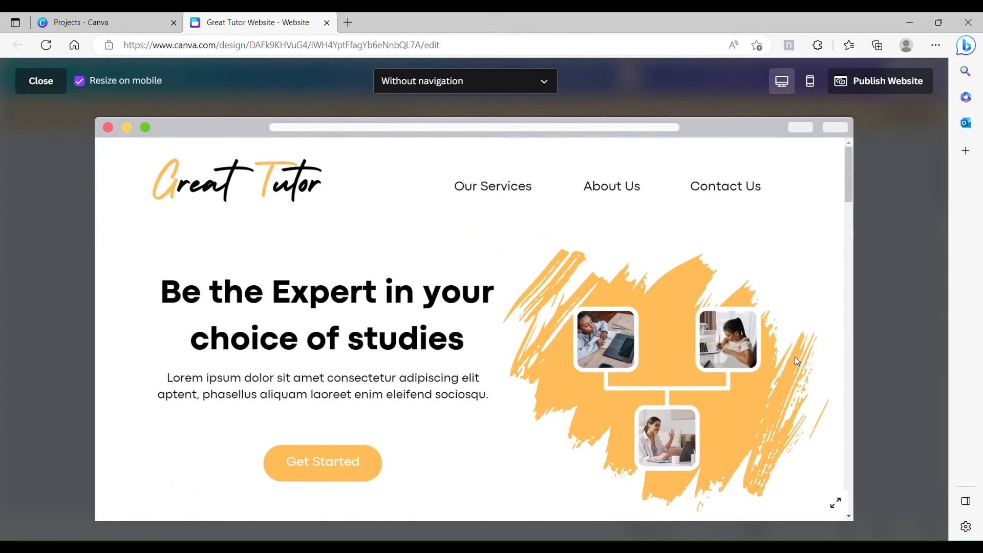
# Step: Test the Our Services and About Us navigation links in the preview, returning to the header after each
pyautogui.click(492, 193)
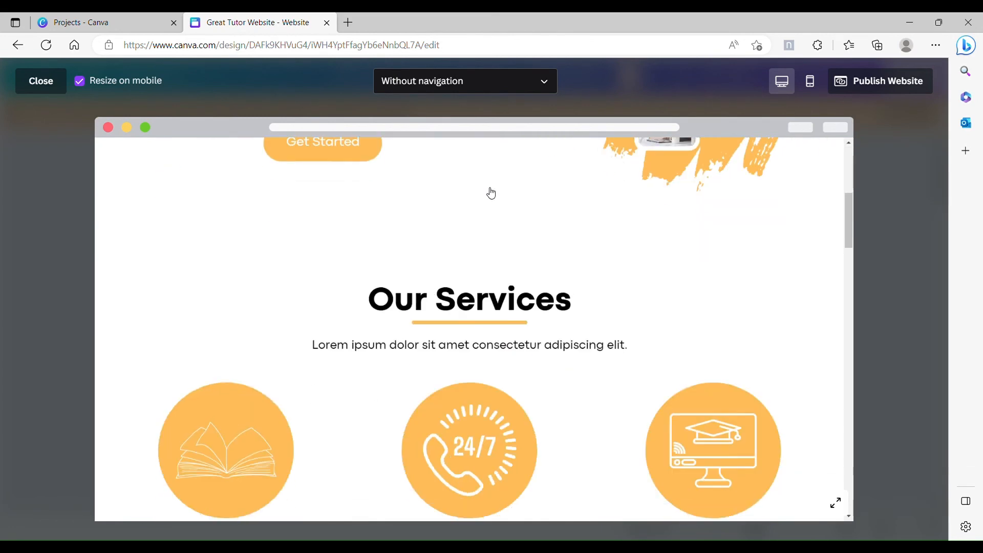
pyautogui.scroll(3, 713, 212)
pyautogui.scroll(5, 713, 212)
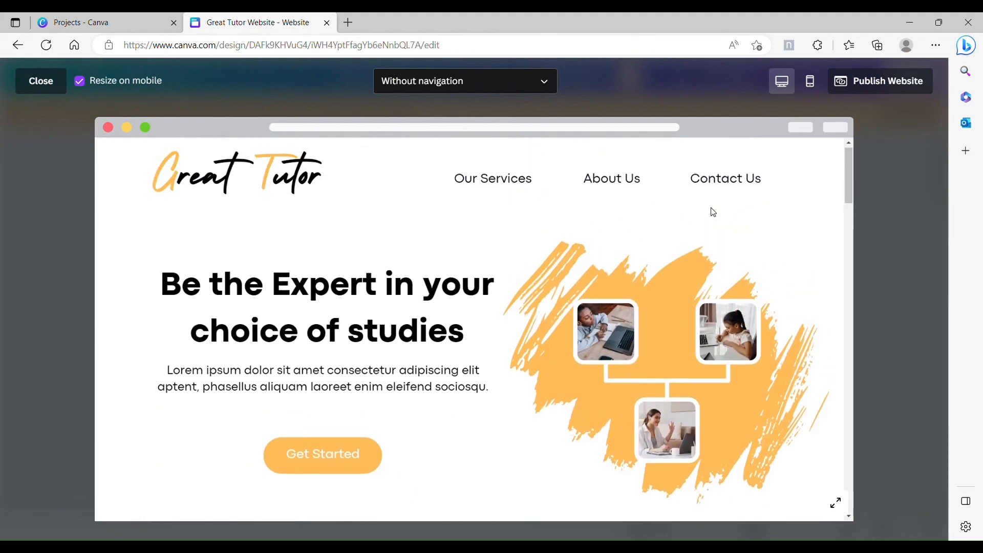
pyautogui.click(635, 195)
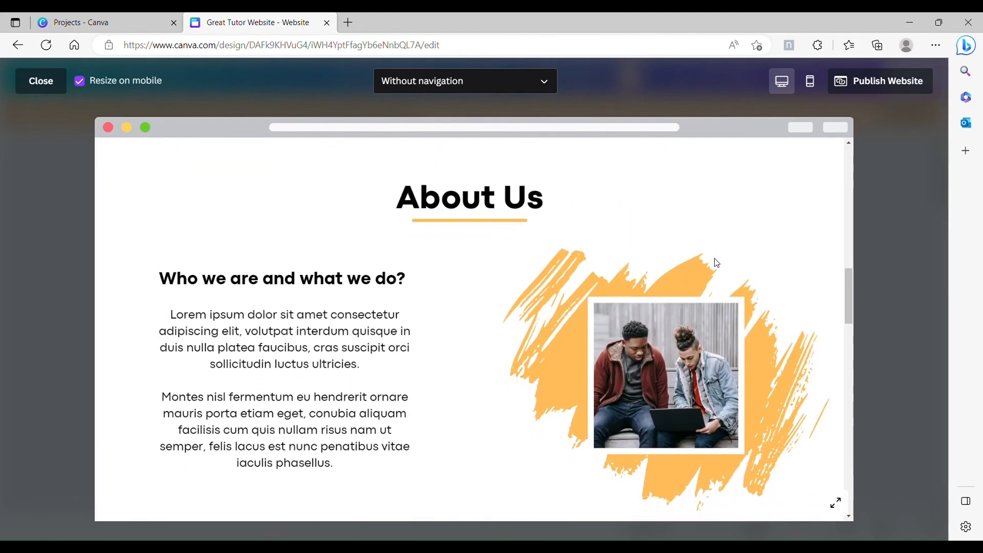
pyautogui.scroll(5, 714, 266)
pyautogui.scroll(5, 712, 231)
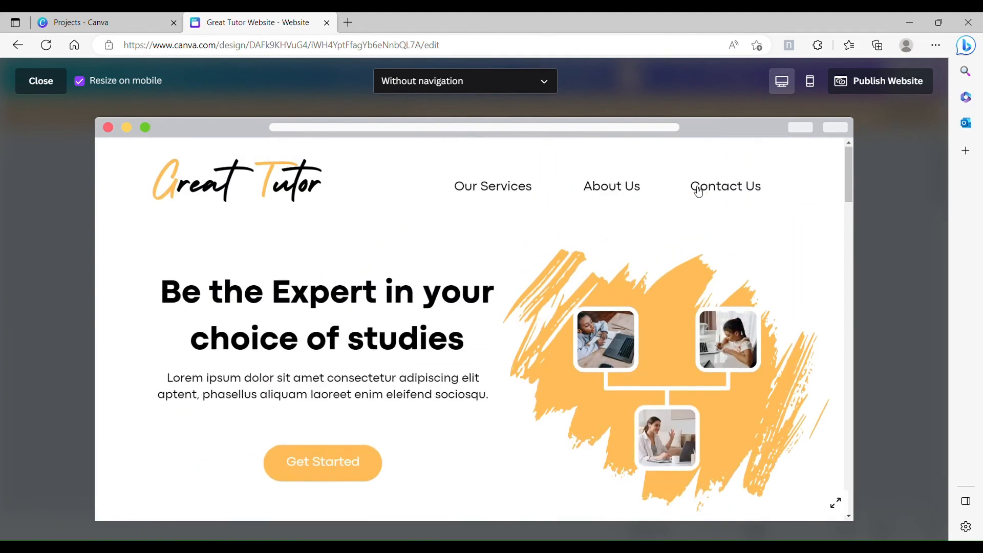
# Step: Test the Contact Us navigation link and the "Email us NOW!" button in the preview, and return to the header
pyautogui.click(715, 191)
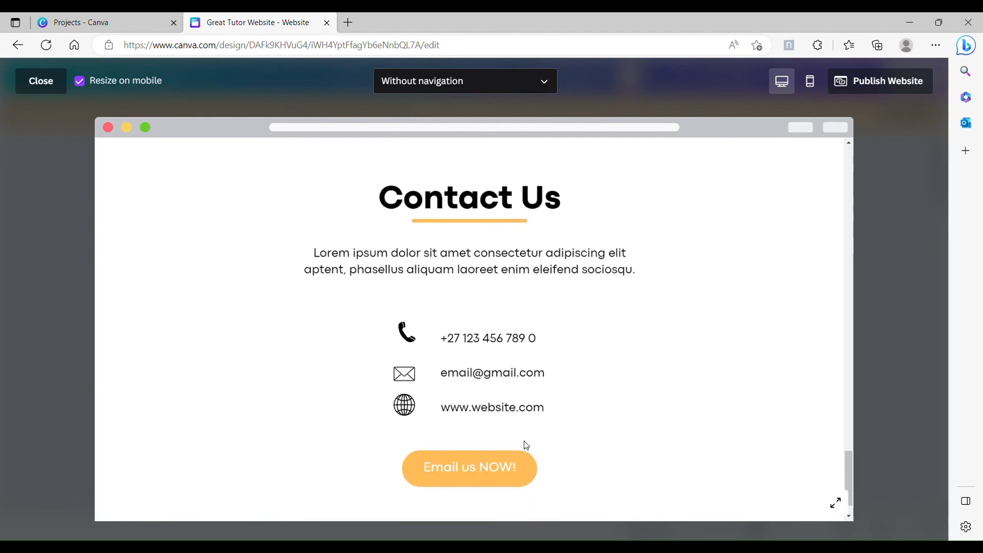
pyautogui.click(484, 477)
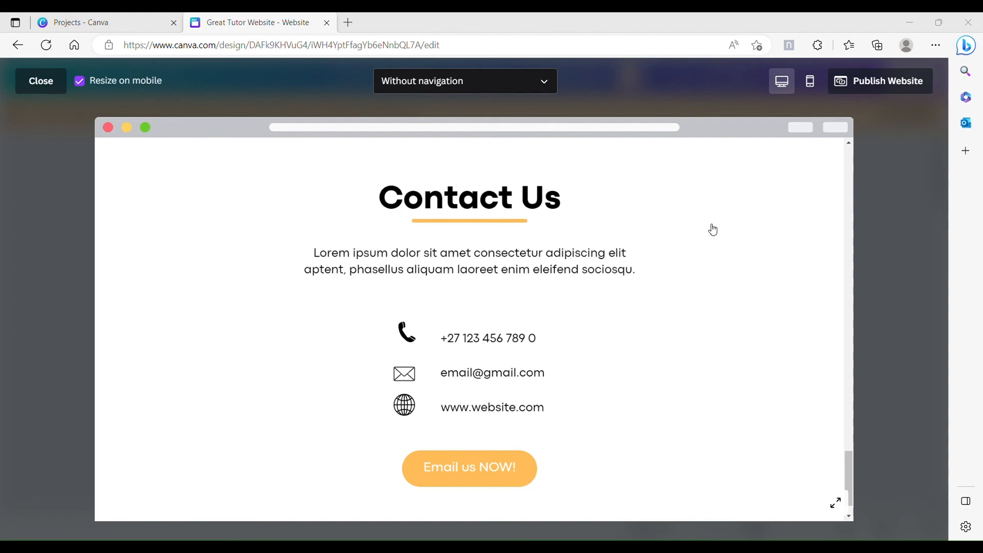
pyautogui.scroll(10, 711, 228)
pyautogui.scroll(15, 709, 237)
pyautogui.scroll(2, 709, 238)
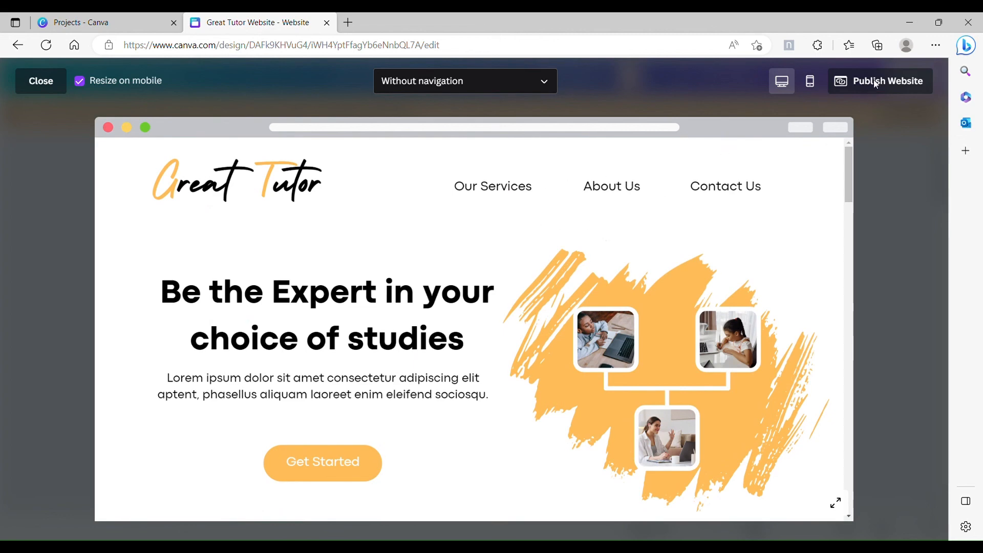